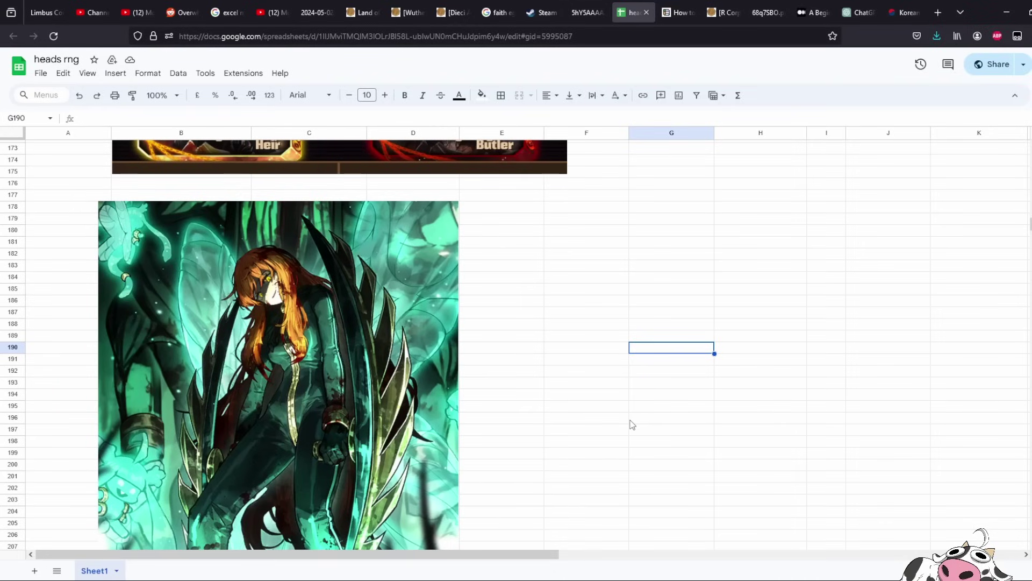
- Examine the notes in K2:K4 about assuming 3 heads + 1 tails and the practical wingbeat damage
scroll(660, 451, up, 3)
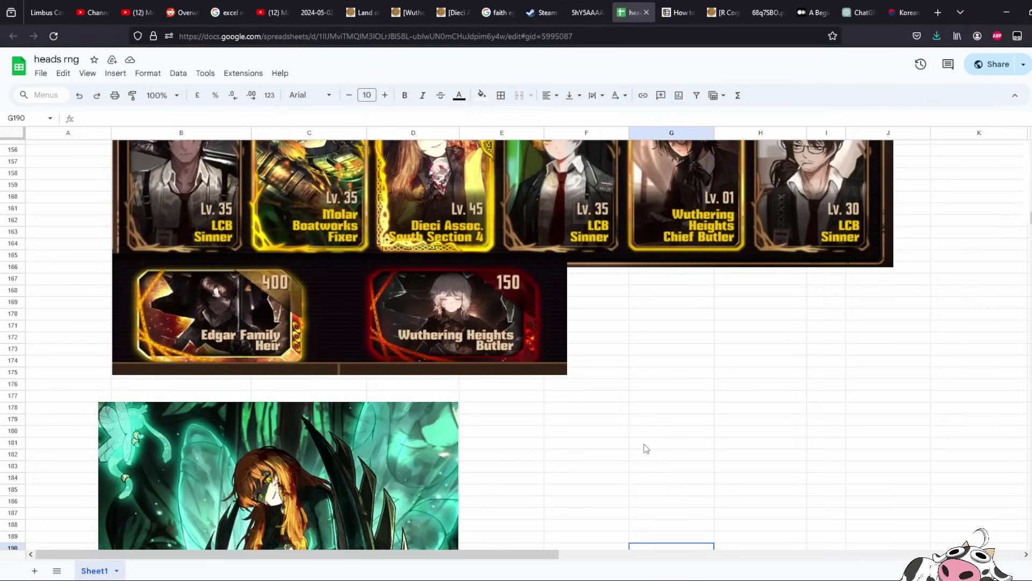
scroll(646, 449, up, 15)
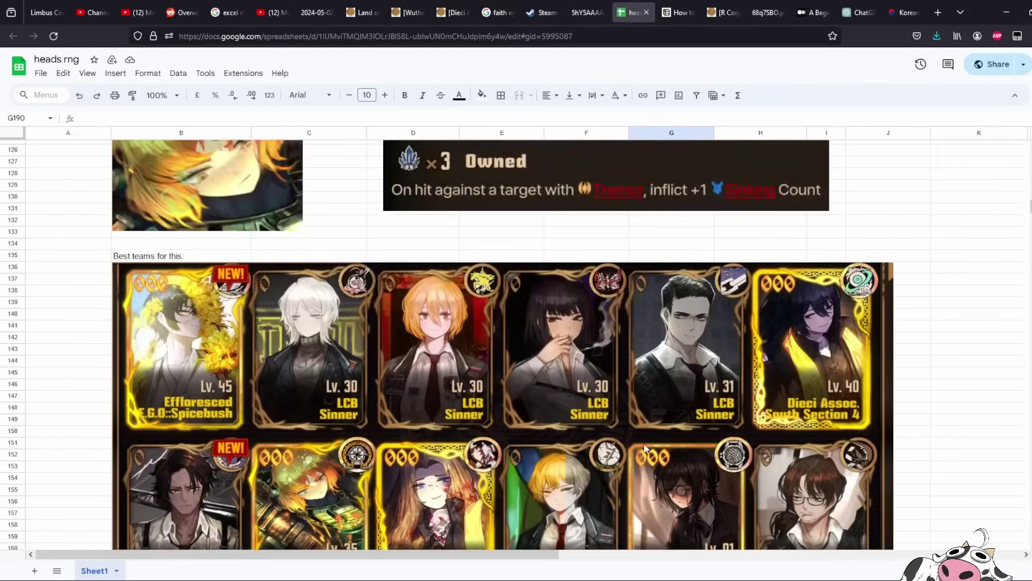
scroll(654, 305, up, 15)
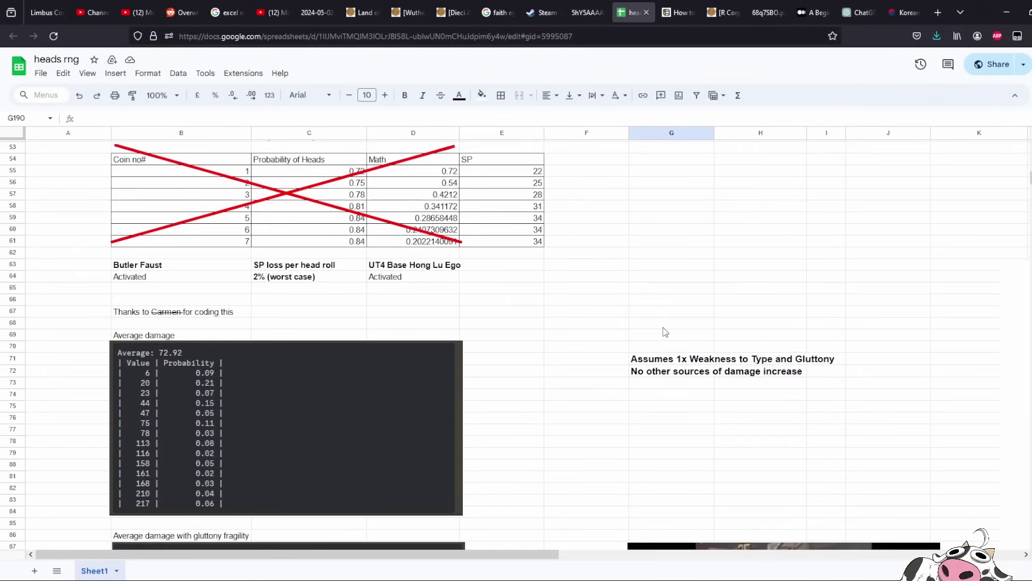
scroll(663, 353, up, 6)
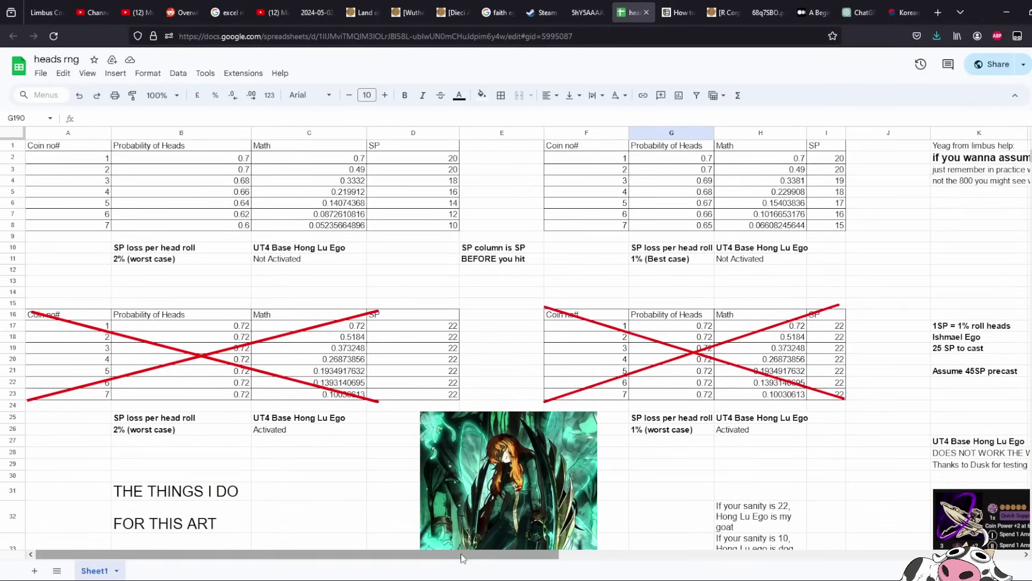
drag(467, 554, 752, 492)
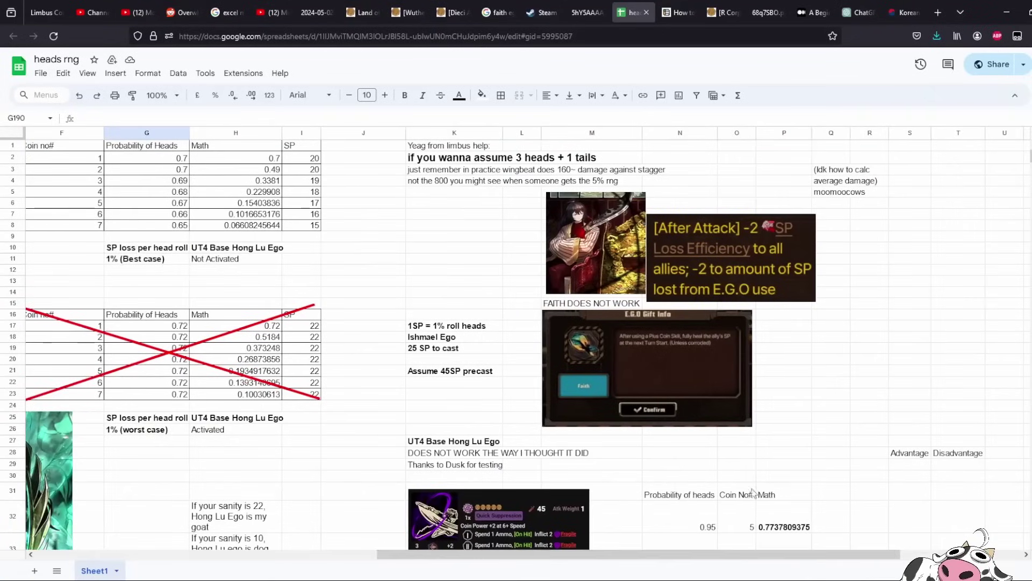
click(446, 159)
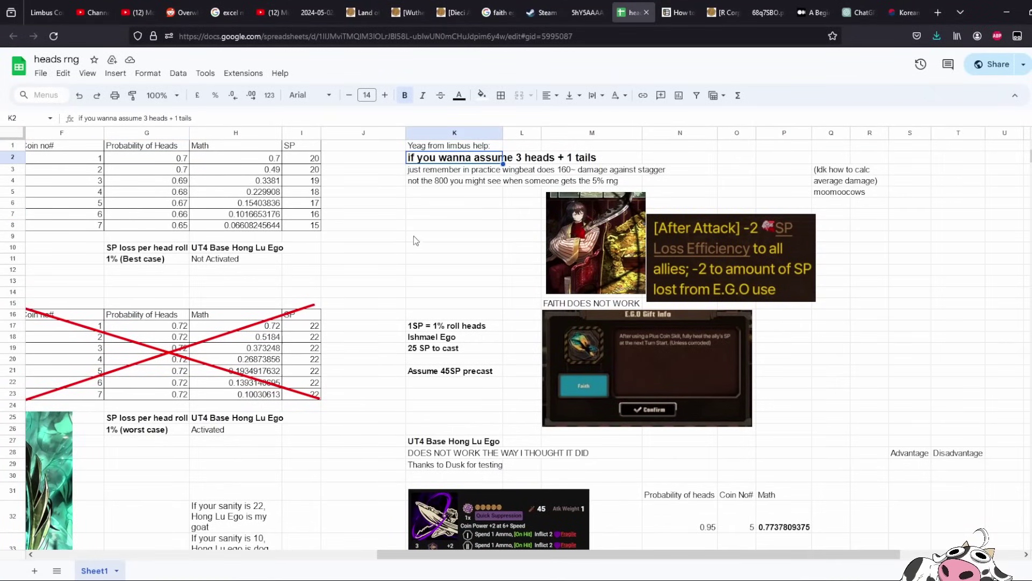
drag(399, 556, 366, 555)
click(539, 169)
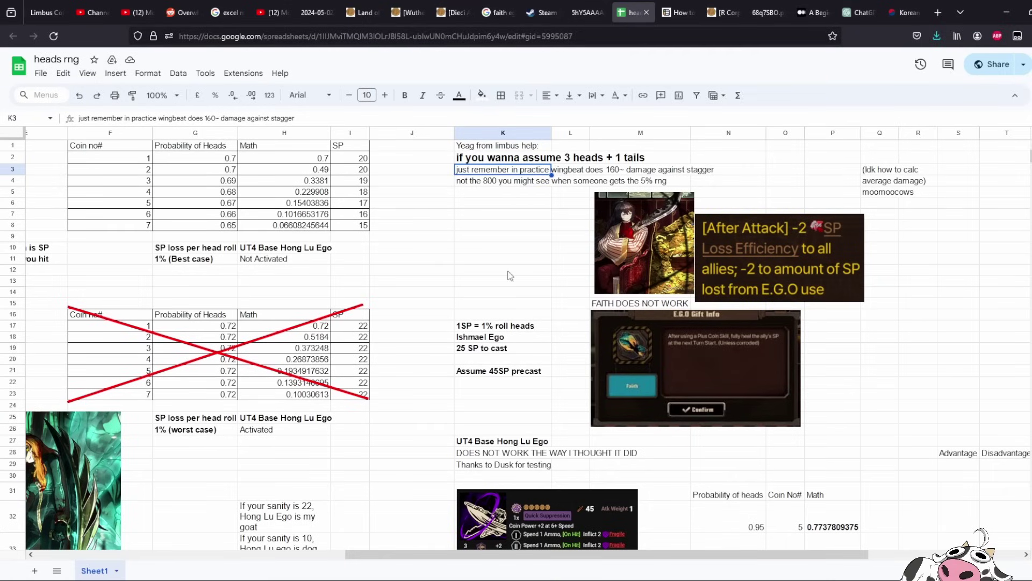
click(506, 182)
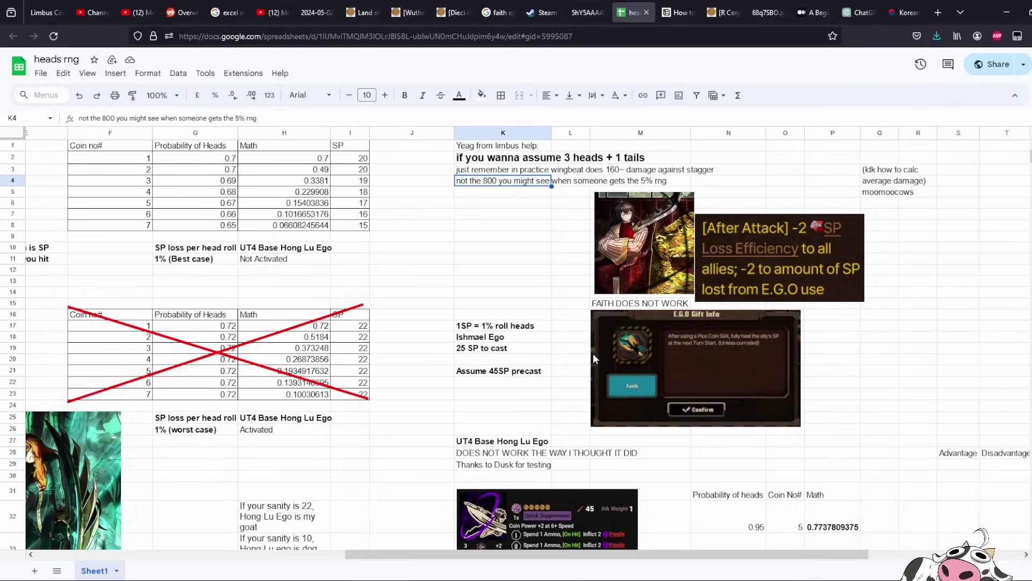
- Examine the assumptions in K17:K21 about SP per heads roll, the Ishmael Ego casting cost and precast SP
drag(583, 557, 272, 535)
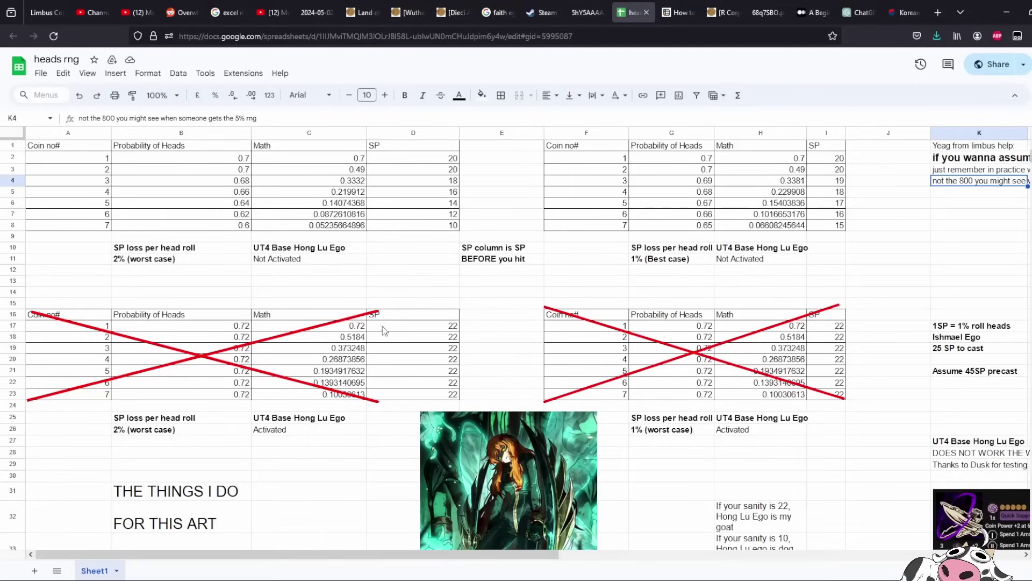
click(386, 271)
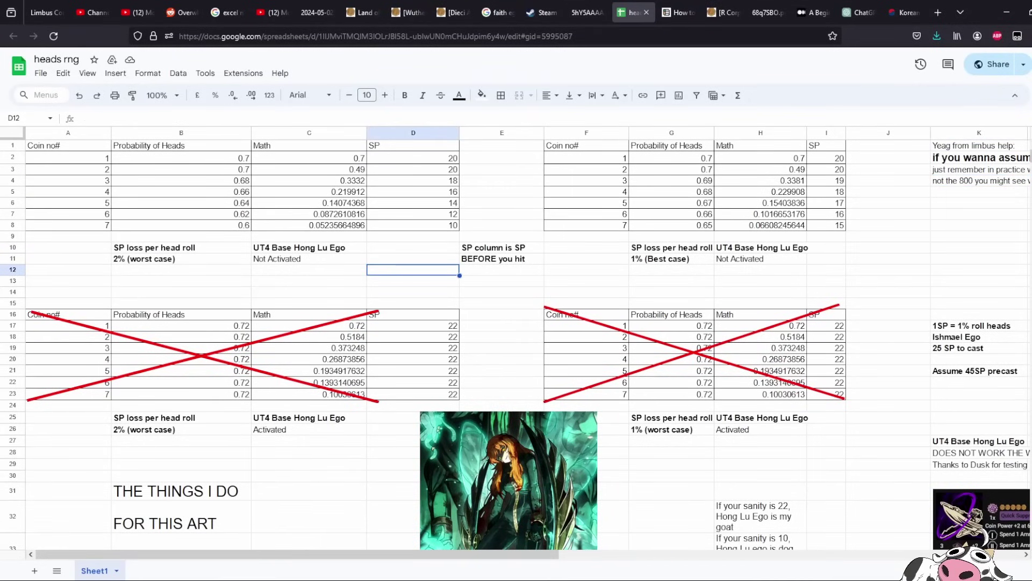
click(992, 372)
drag(519, 555, 544, 560)
click(949, 349)
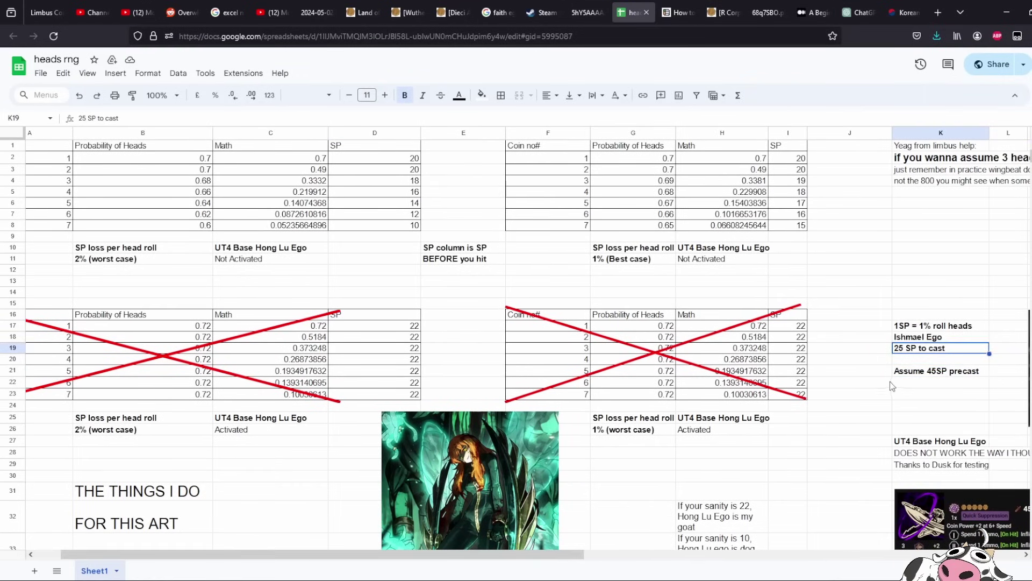
click(926, 326)
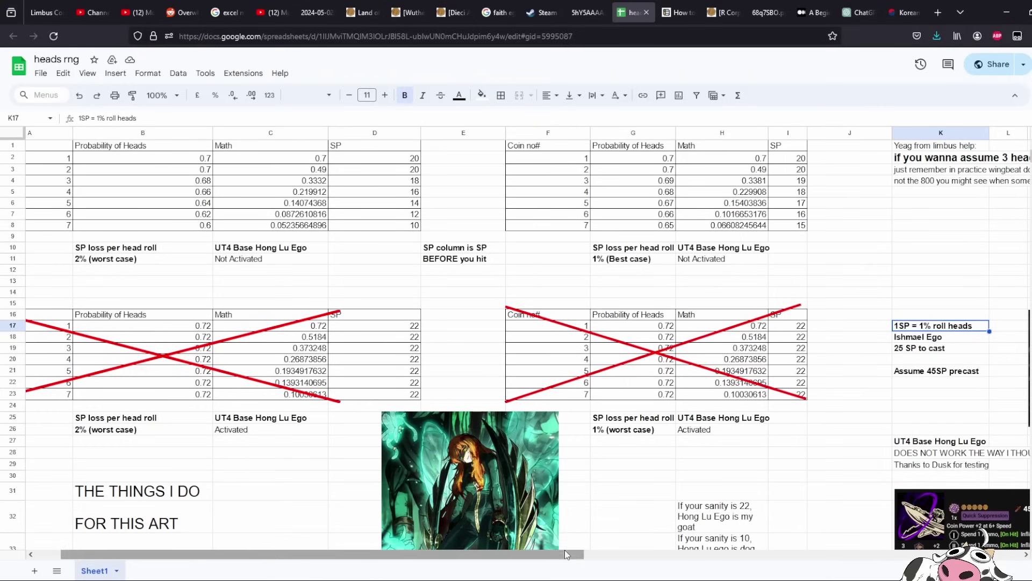
- Examine the first coin table in A1:D8 and the worst-case SP loss per head roll label beneath it
drag(565, 552, 543, 552)
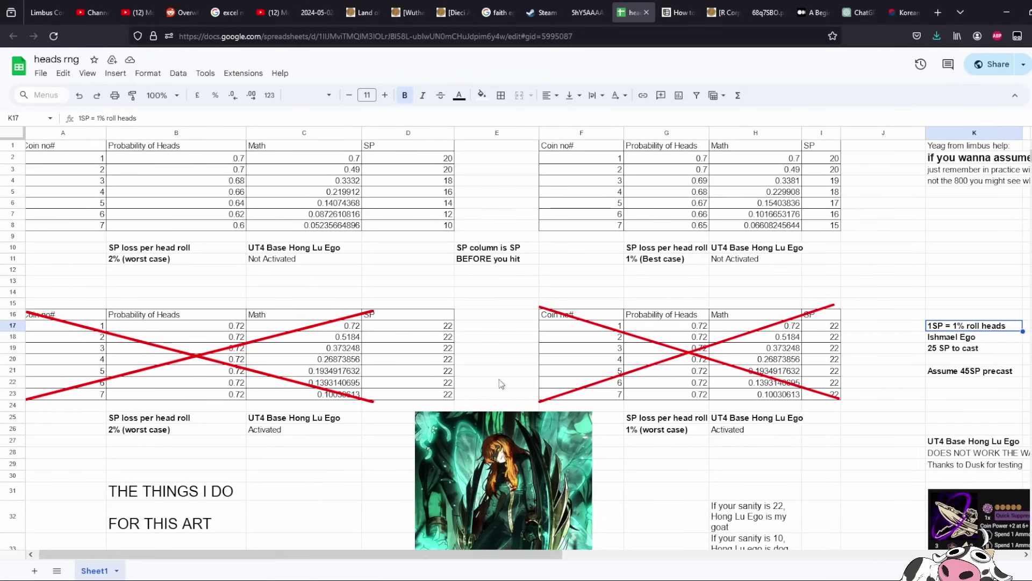
click(404, 271)
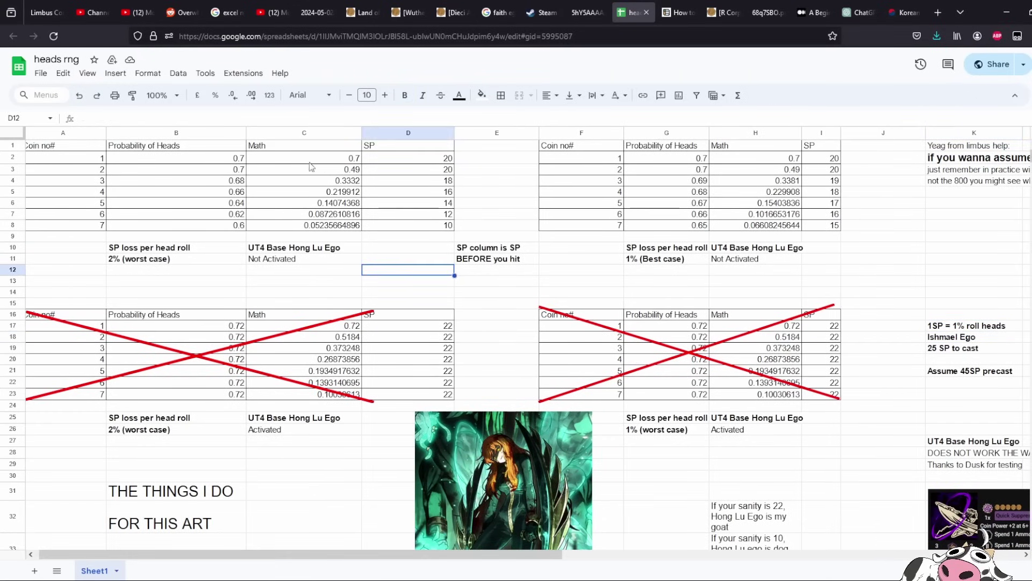
drag(105, 158, 431, 218)
click(430, 225)
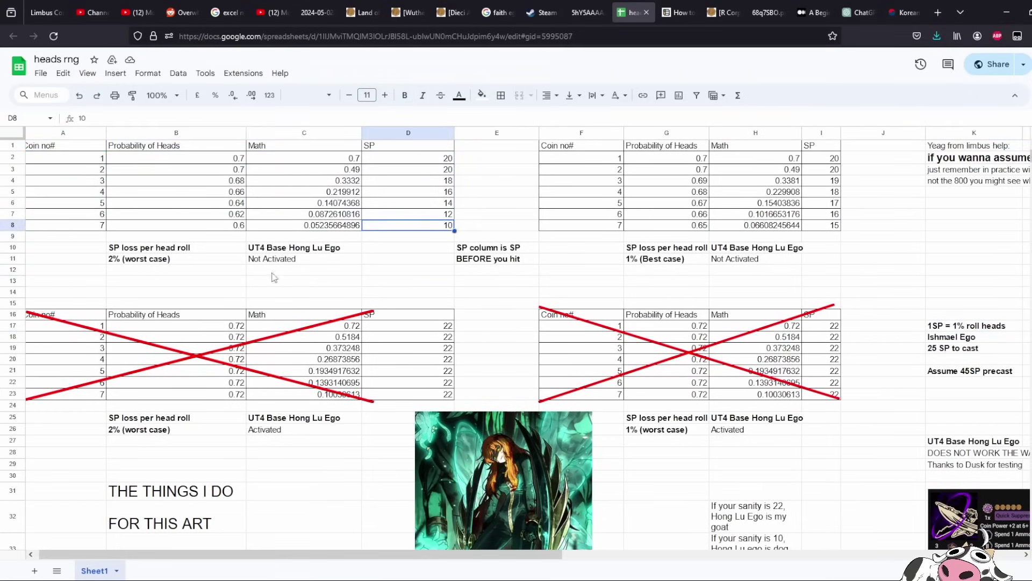
click(189, 248)
click(189, 259)
shift+click(322, 279)
click(195, 260)
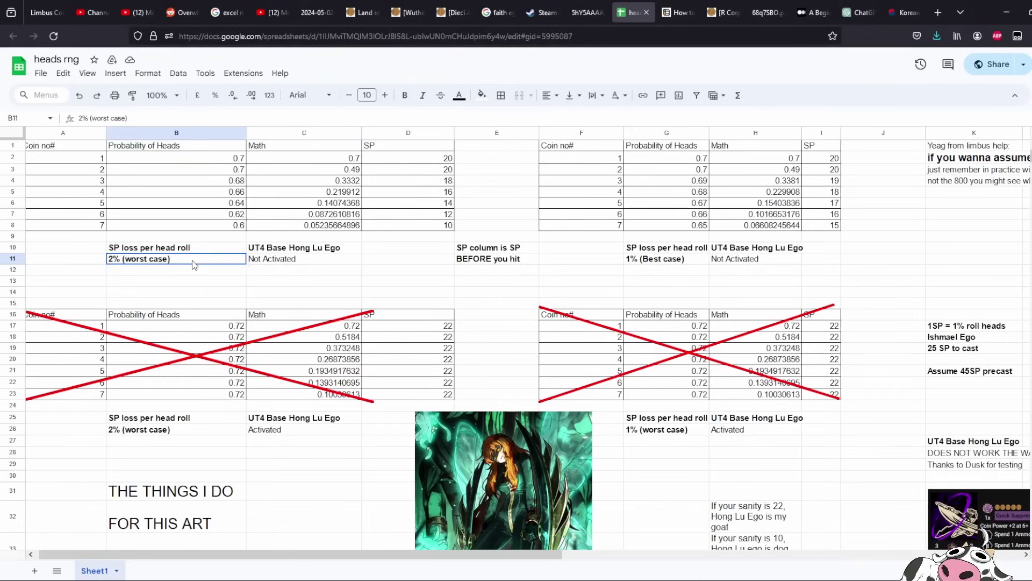
key(Up)
key(Up)
click(196, 259)
click(279, 282)
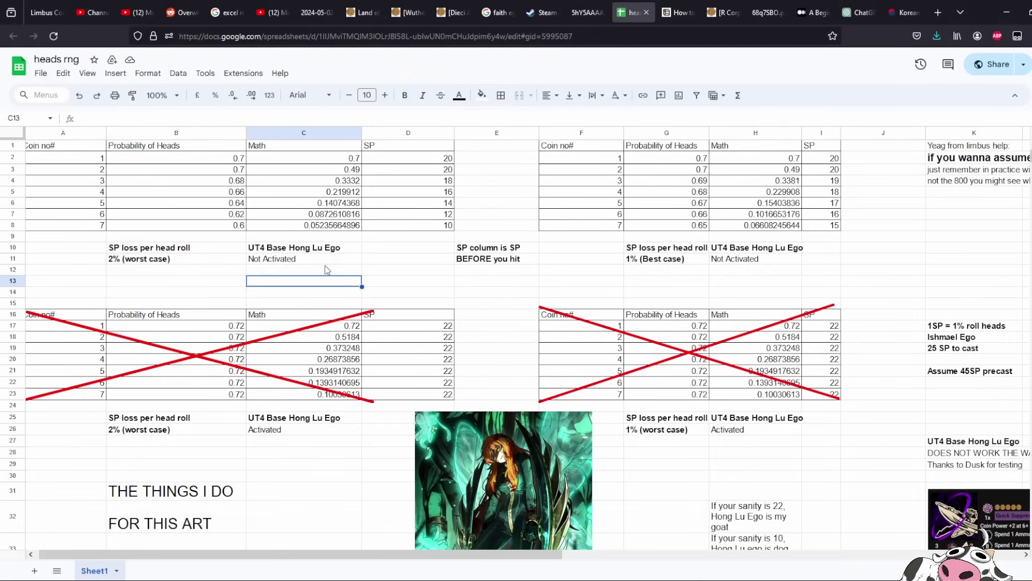
- Examine the SP column of the worst-case table coin by coin, along with the SP column note in E10:E11
click(432, 178)
key(Down)
key(Down)
key(Down)
key(Down)
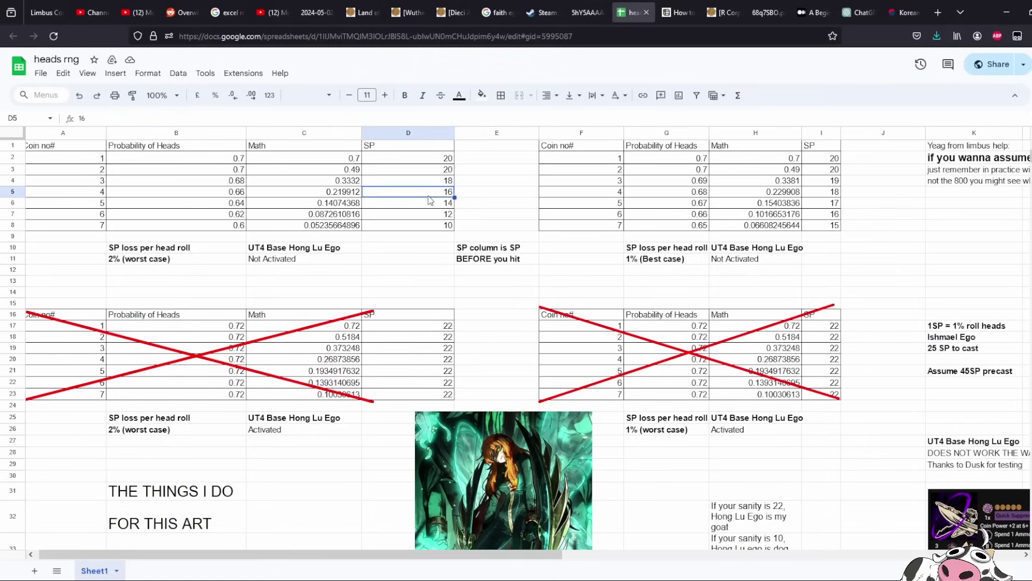
click(492, 160)
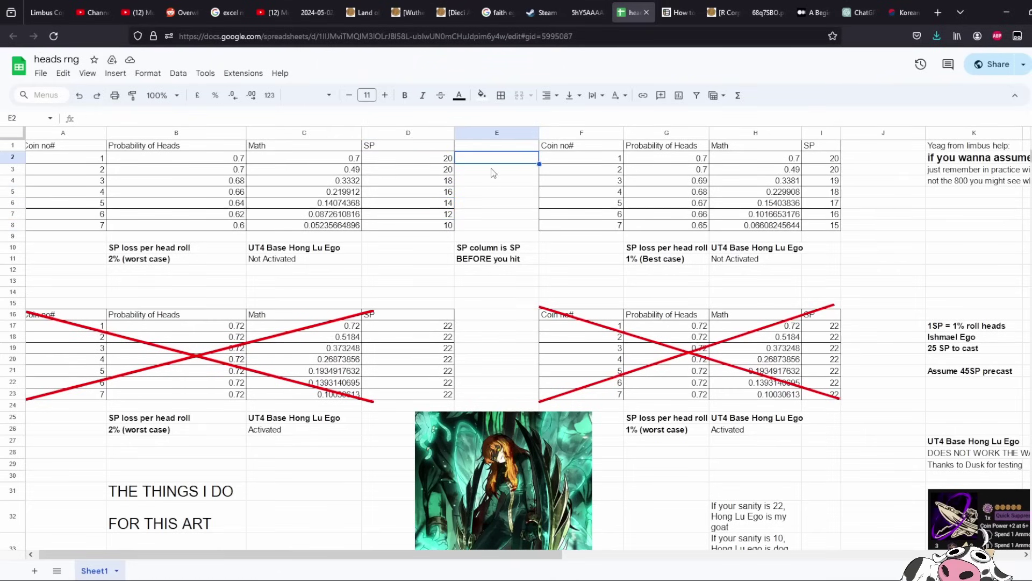
click(424, 158)
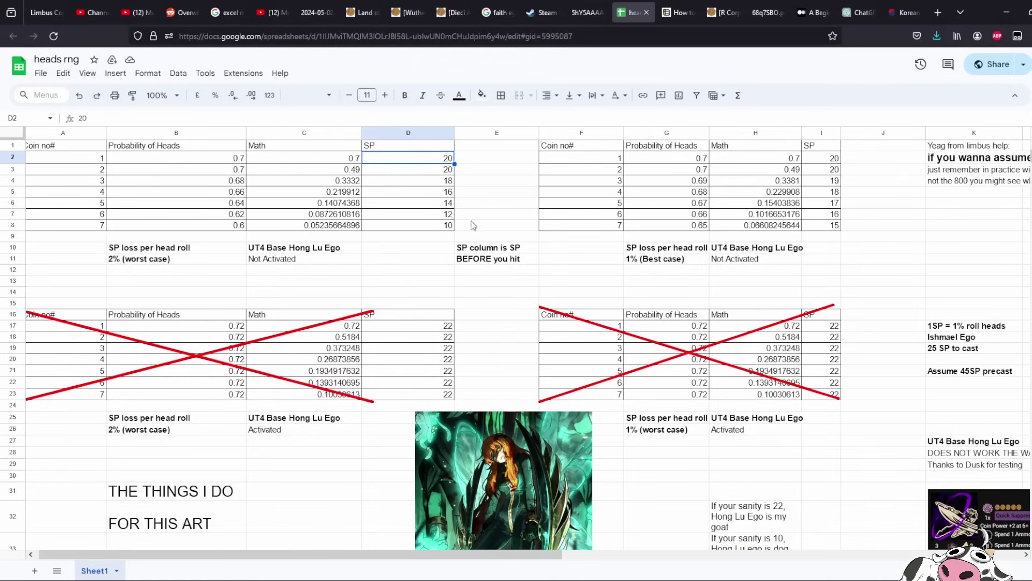
click(484, 251)
click(486, 262)
click(491, 204)
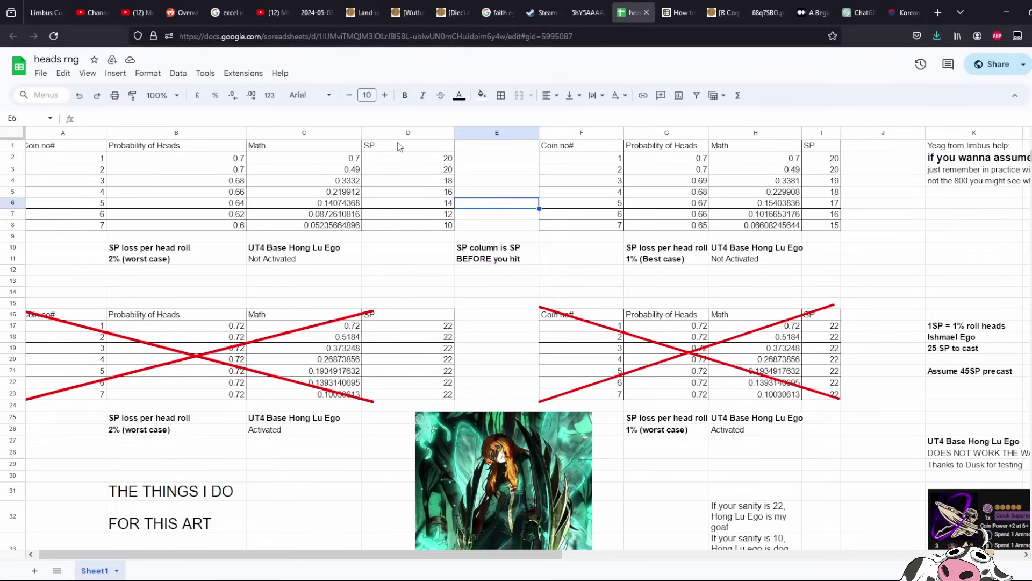
click(407, 160)
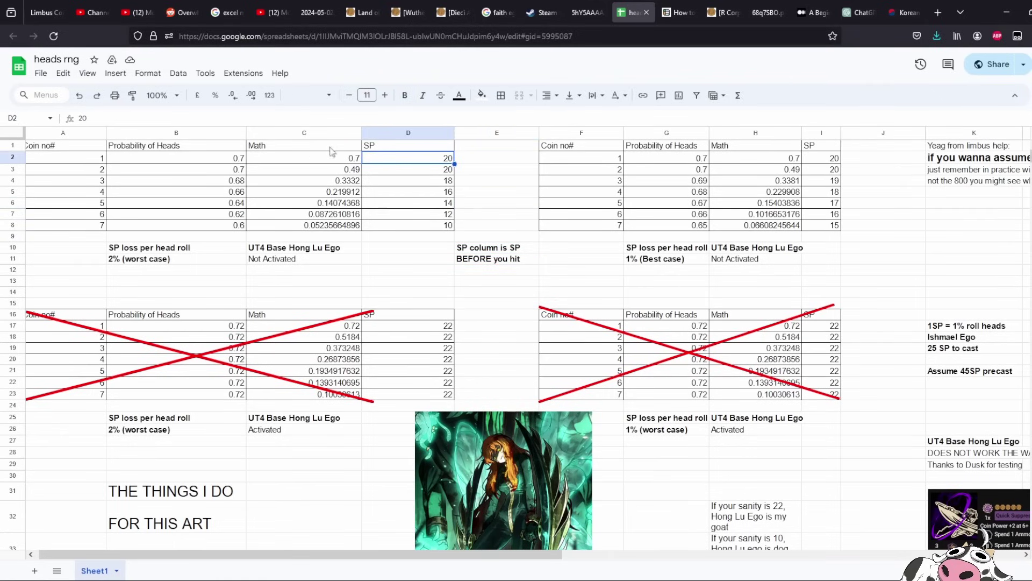
click(436, 167)
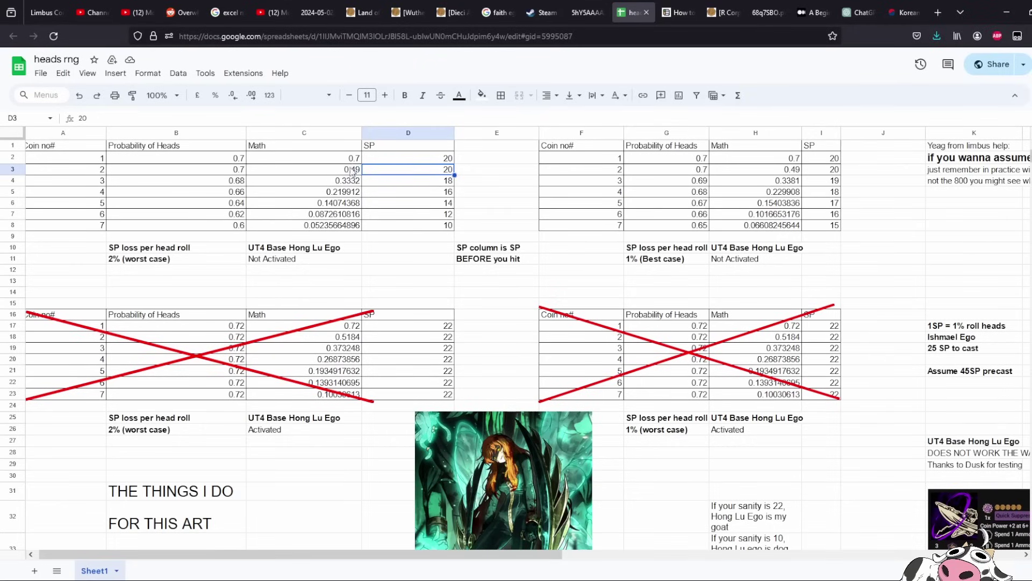
click(415, 180)
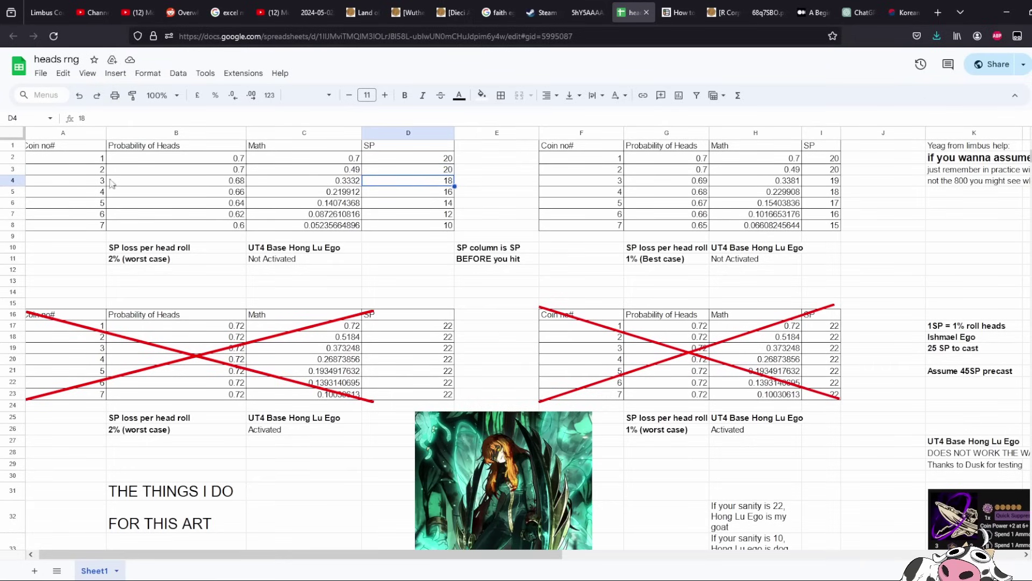
- Examine the cumulative heads probabilities in the worst-case table's Math column for coins 3 to 7
key(Left)
key(Down)
key(Down)
key(Down)
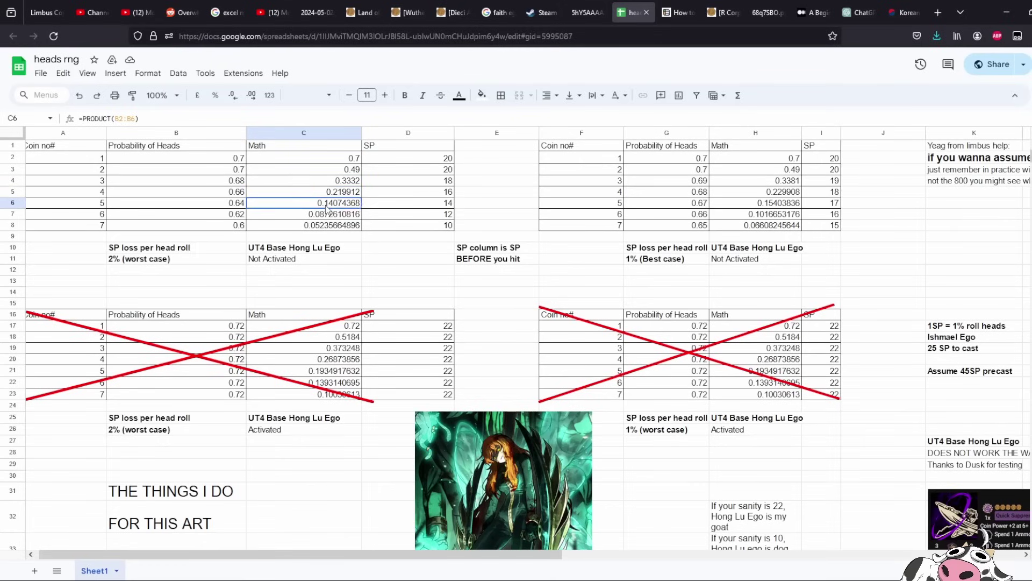
click(387, 261)
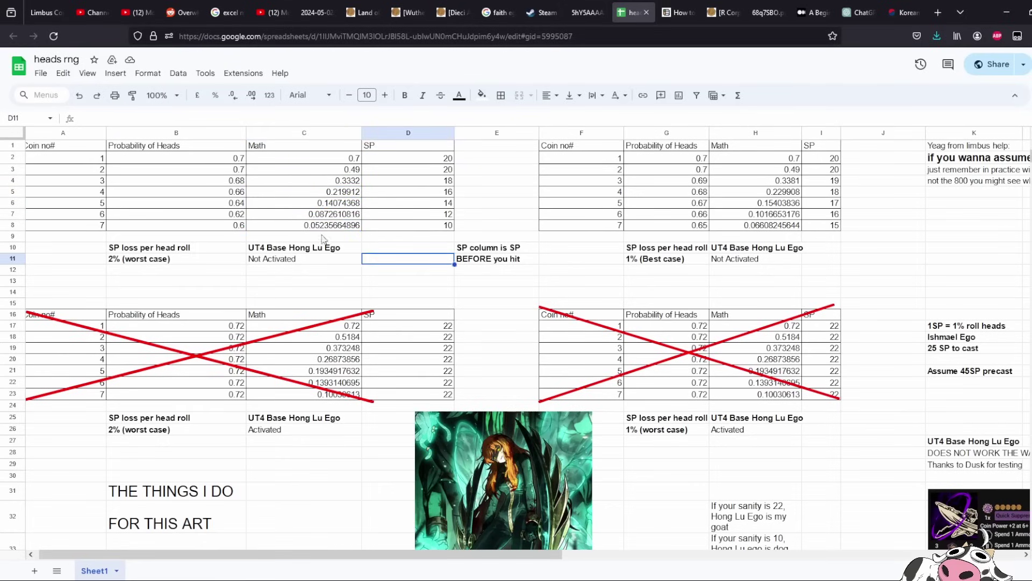
click(318, 228)
click(392, 250)
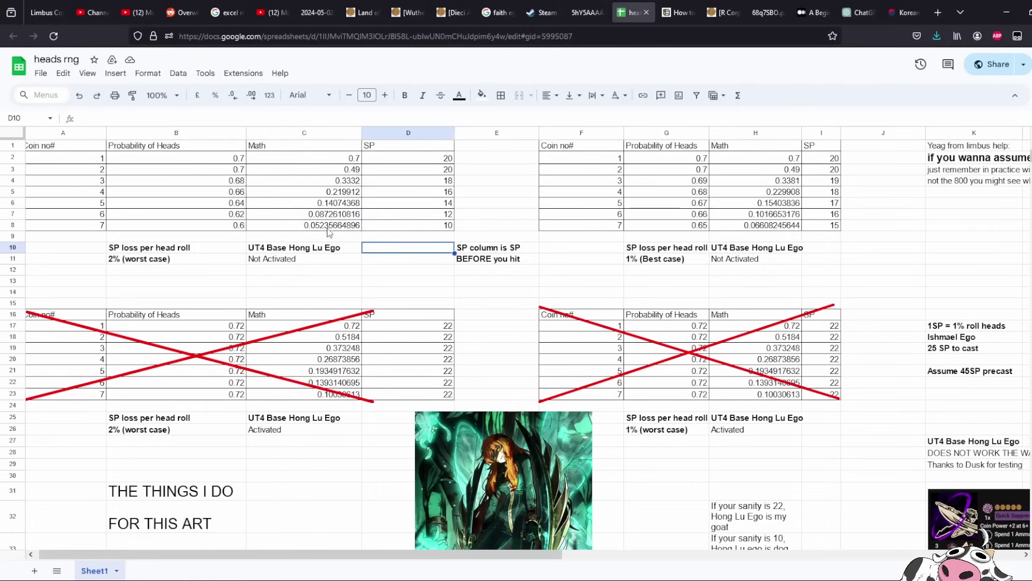
click(329, 229)
click(403, 251)
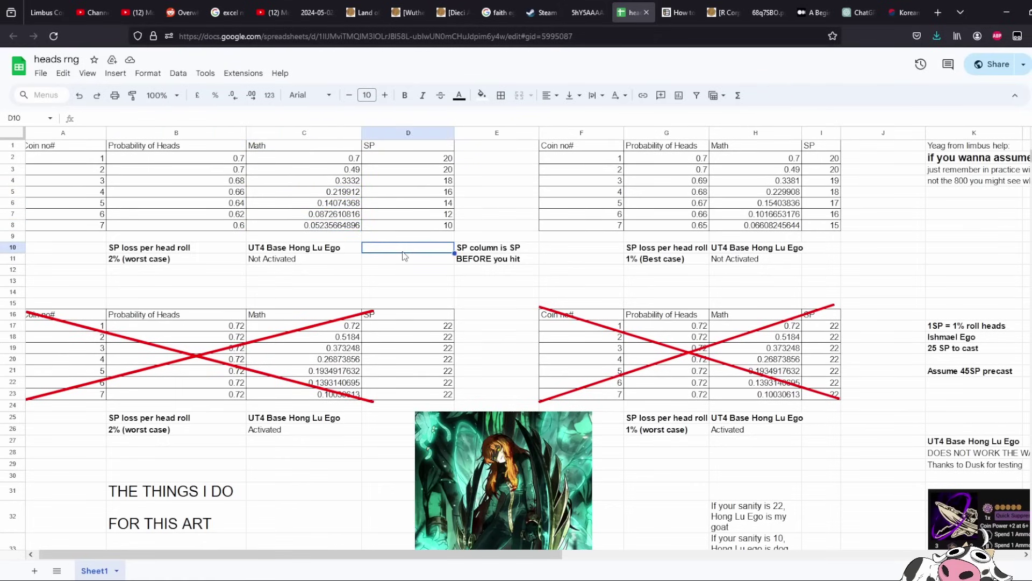
click(348, 216)
click(337, 207)
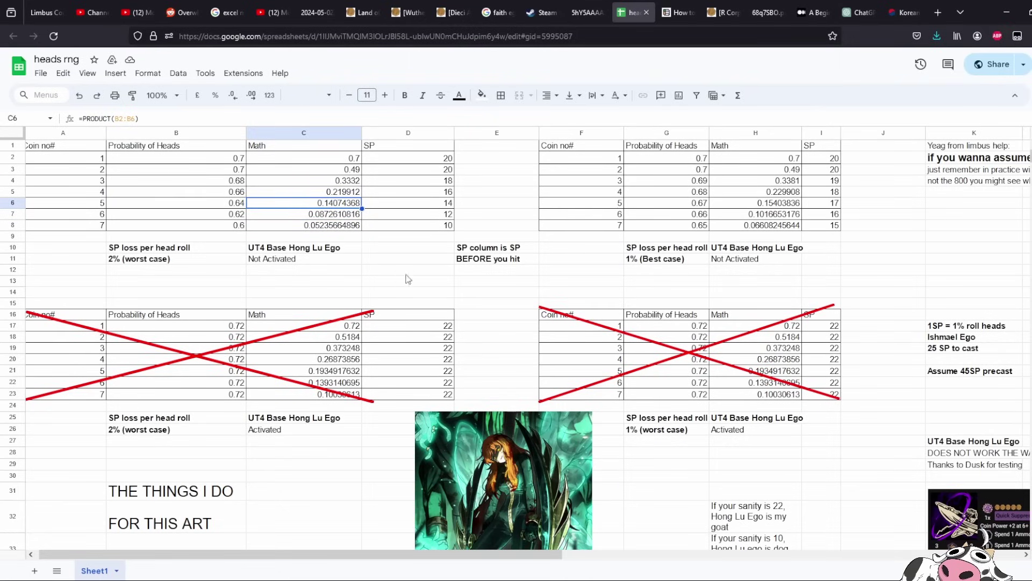
click(397, 259)
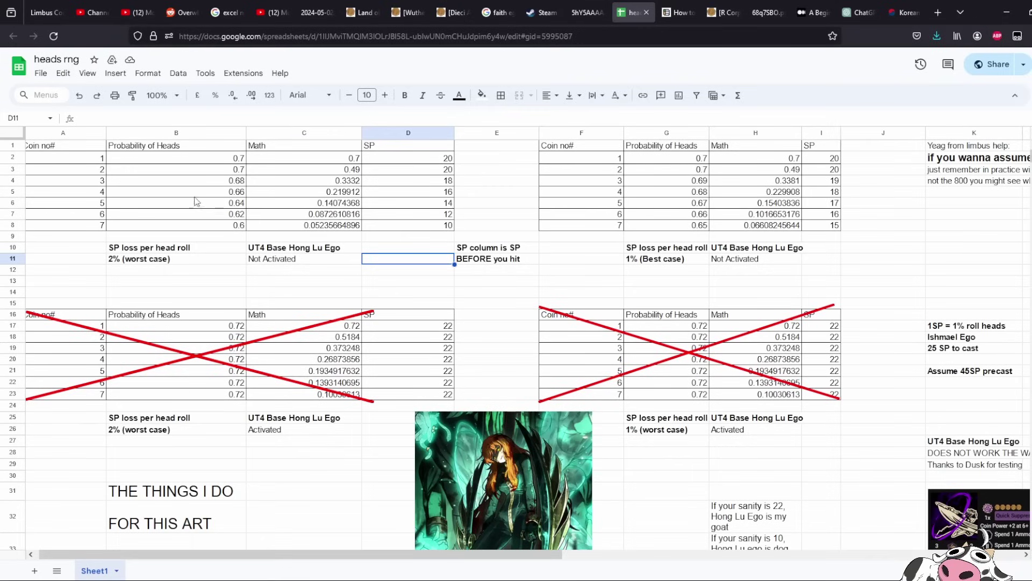
click(308, 208)
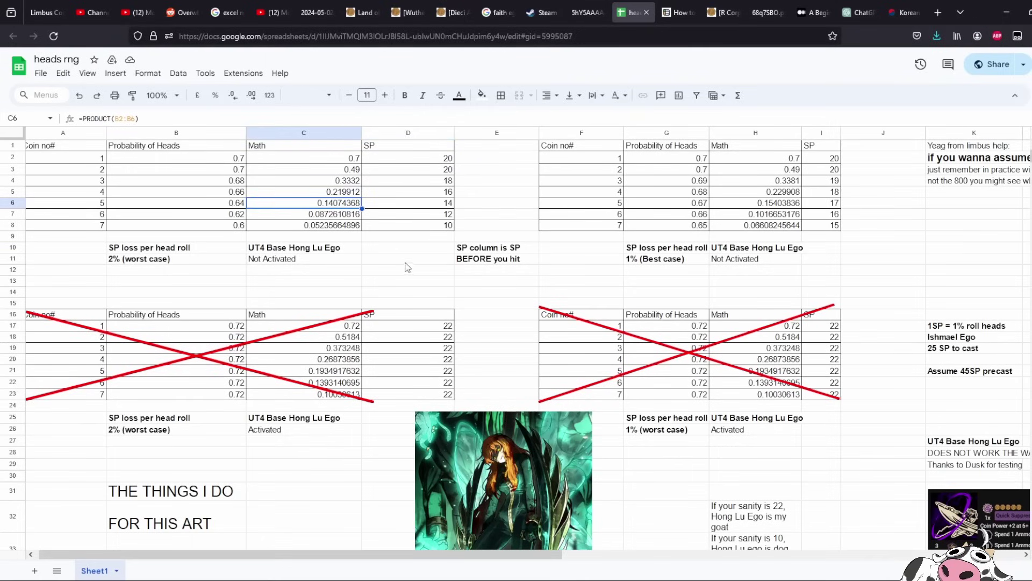
click(400, 250)
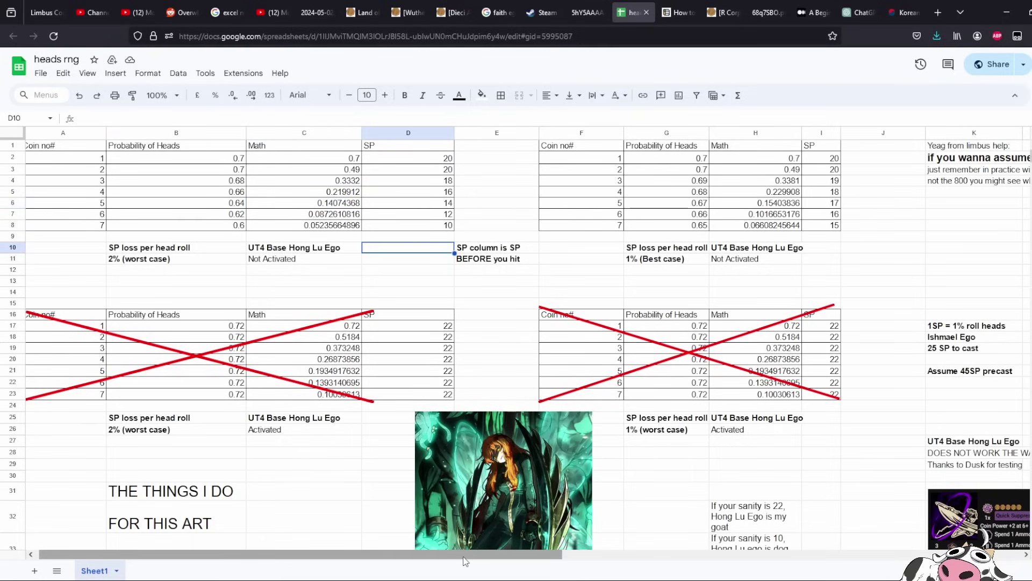
- Check the SP values for coins 6 and 7 in the worst-case table
click(429, 273)
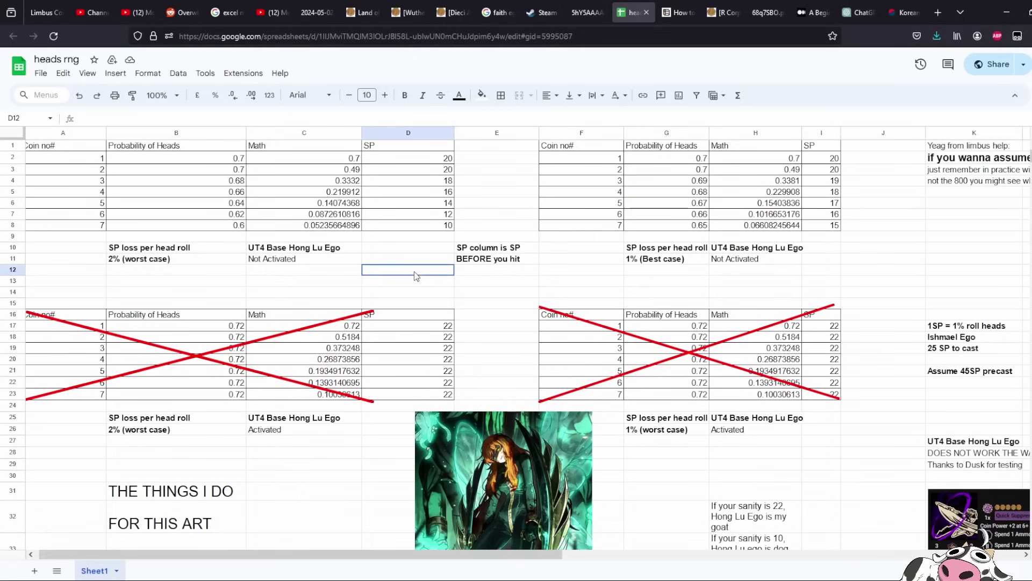
click(404, 214)
click(399, 224)
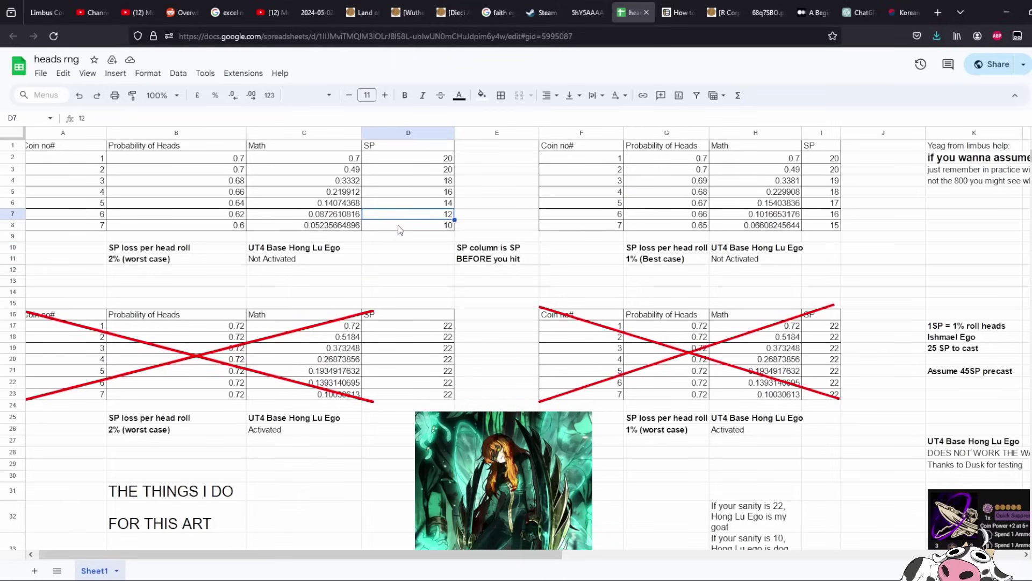
click(409, 272)
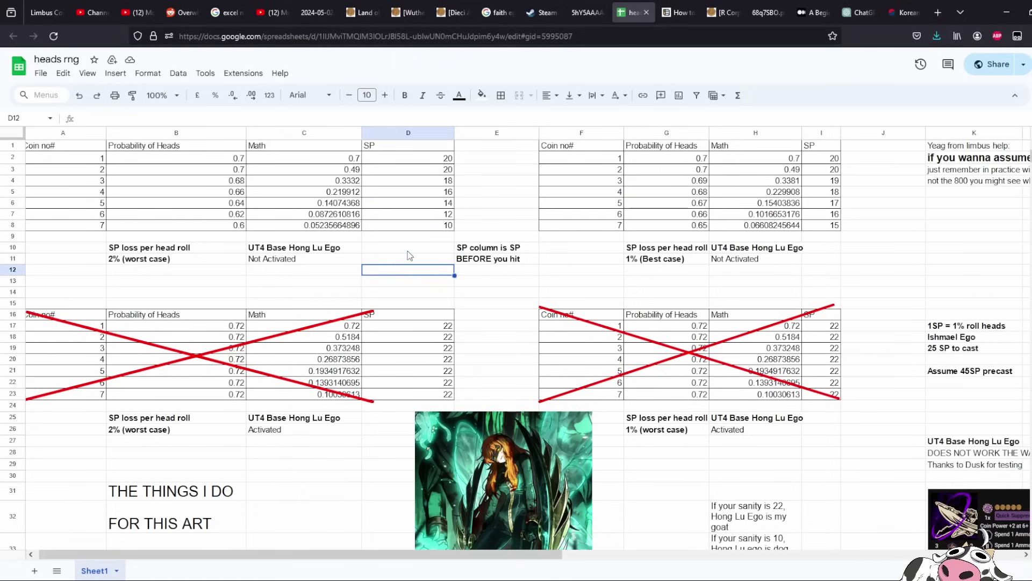
- Check the SP value for coin 5 in the worst-case table
click(408, 251)
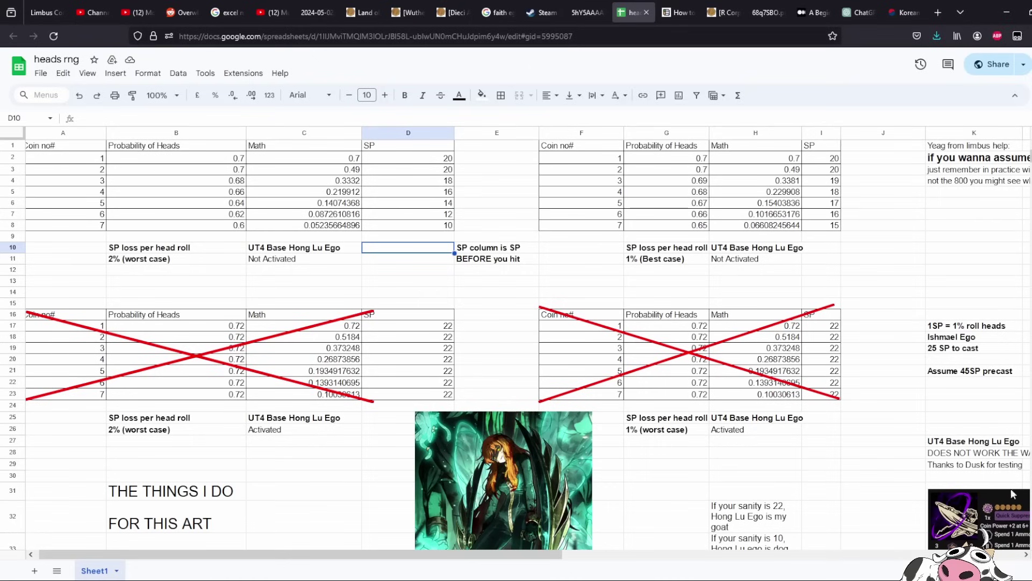
key(Up)
key(Up)
key(Up)
key(Up)
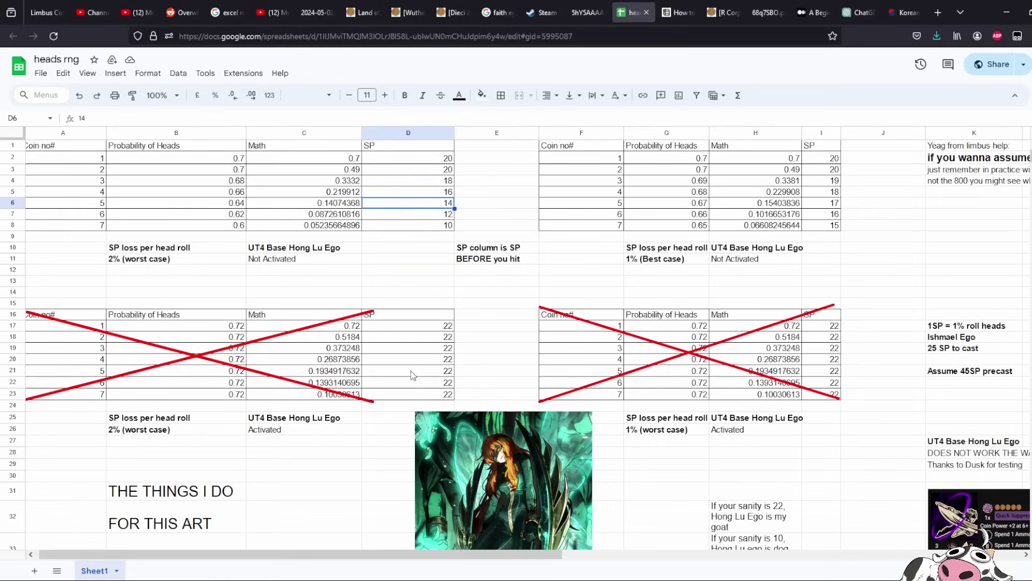
drag(385, 555, 551, 555)
scroll(642, 479, down, 1)
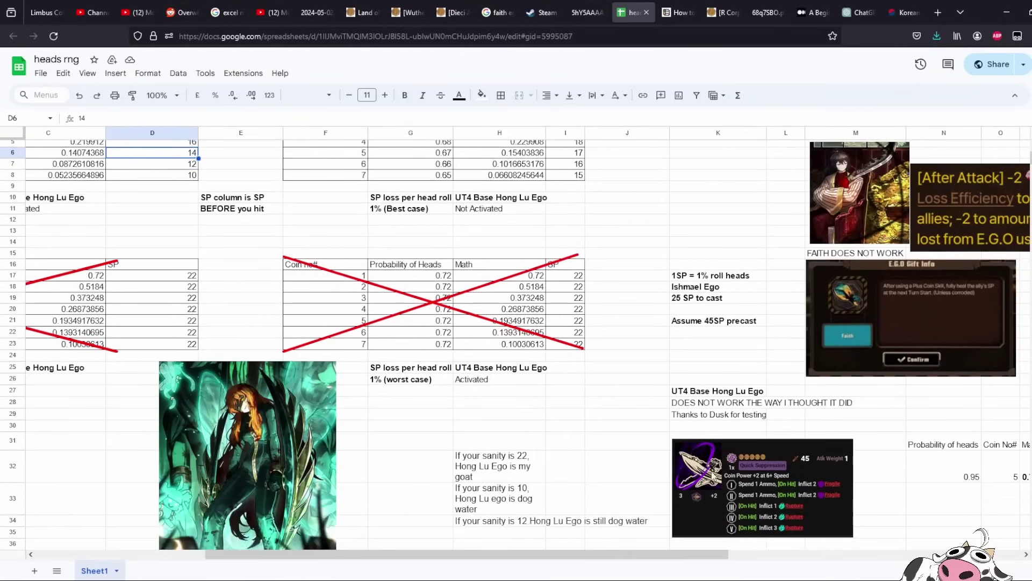
scroll(776, 547, up, 1)
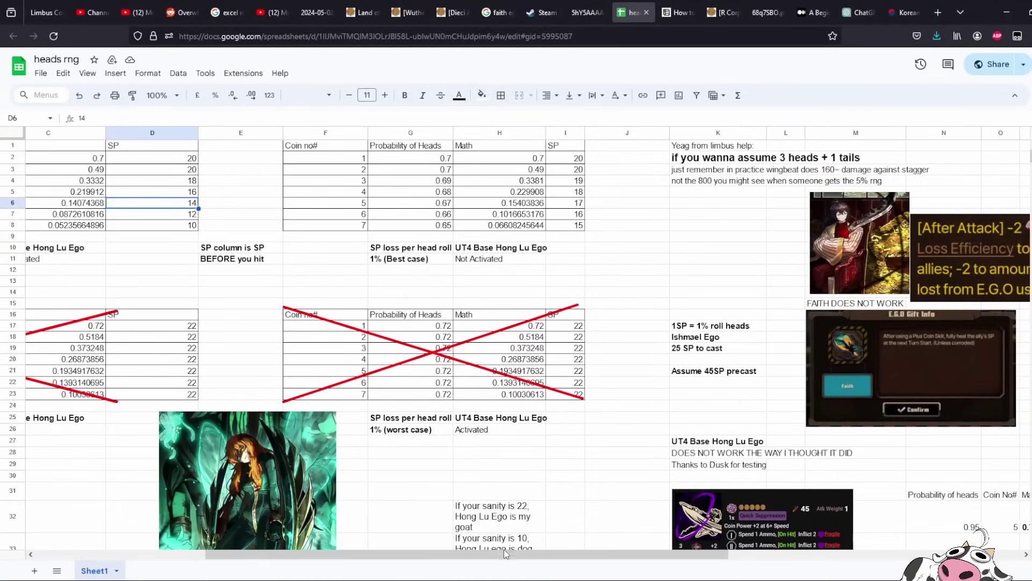
drag(504, 554, 334, 555)
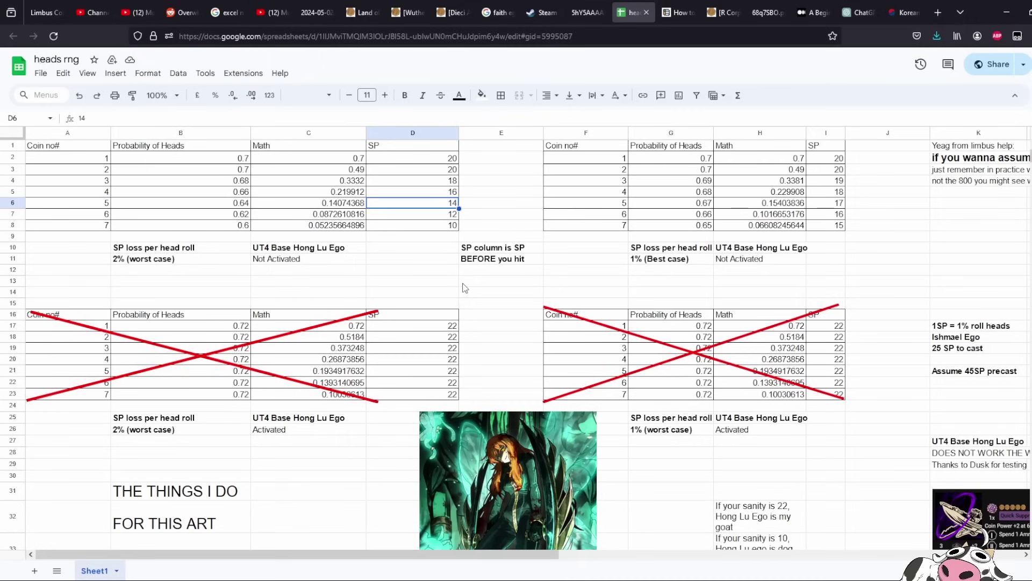
- Examine the best-case SP loss per head roll label and the SP column of the best-case table above it
scroll(461, 550, right, 1)
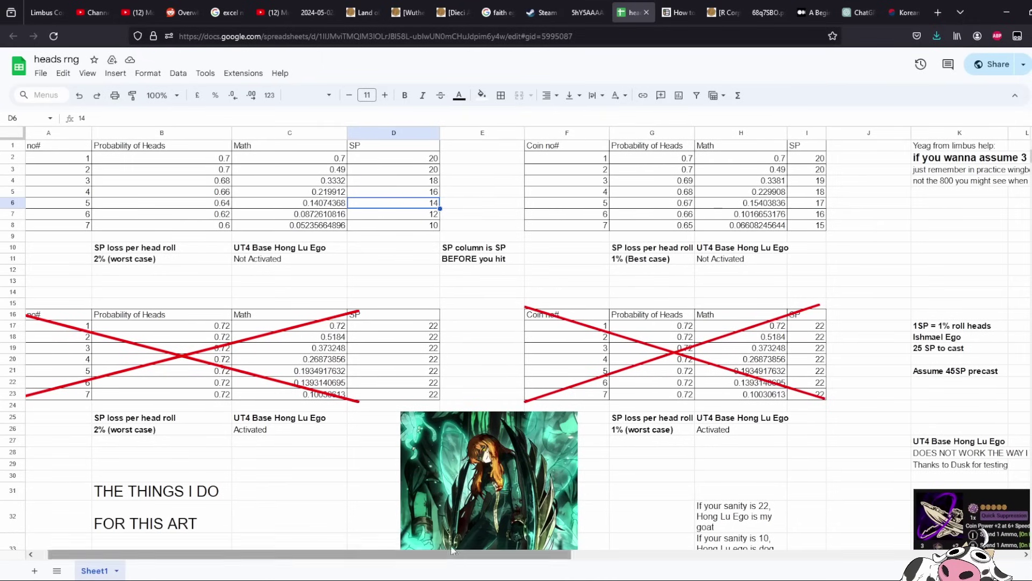
click(665, 248)
click(806, 170)
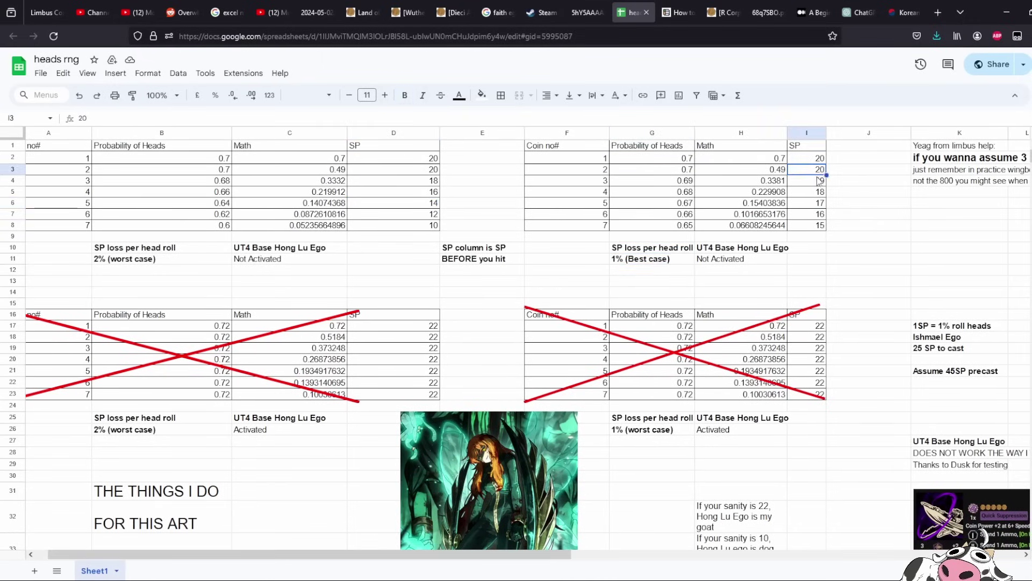
click(807, 204)
key(Down)
key(Down)
- Examine the cumulative heads probabilities in the best-case table's Math column, focusing on coins 1, 5, 6 and 7
click(699, 158)
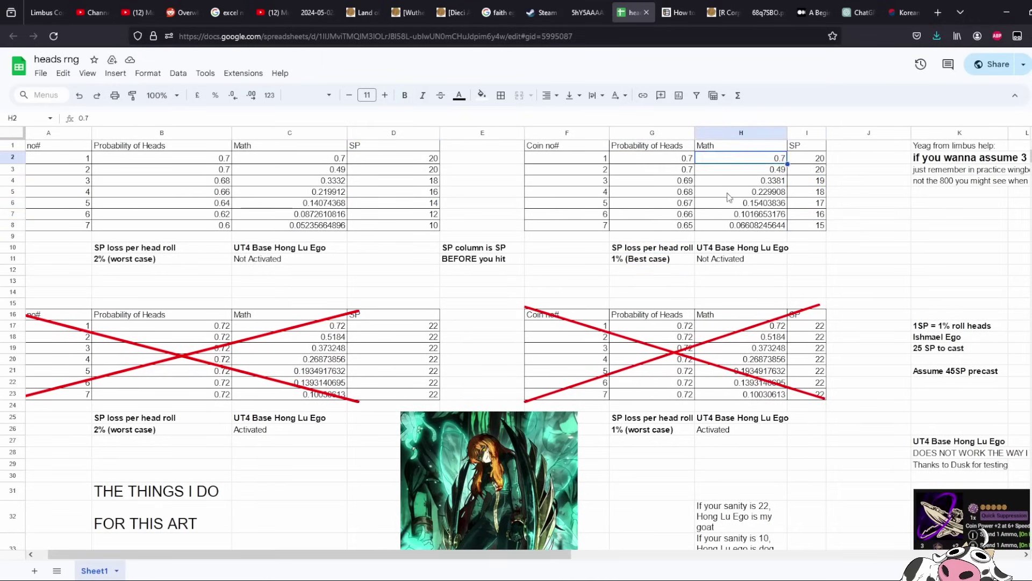
click(737, 225)
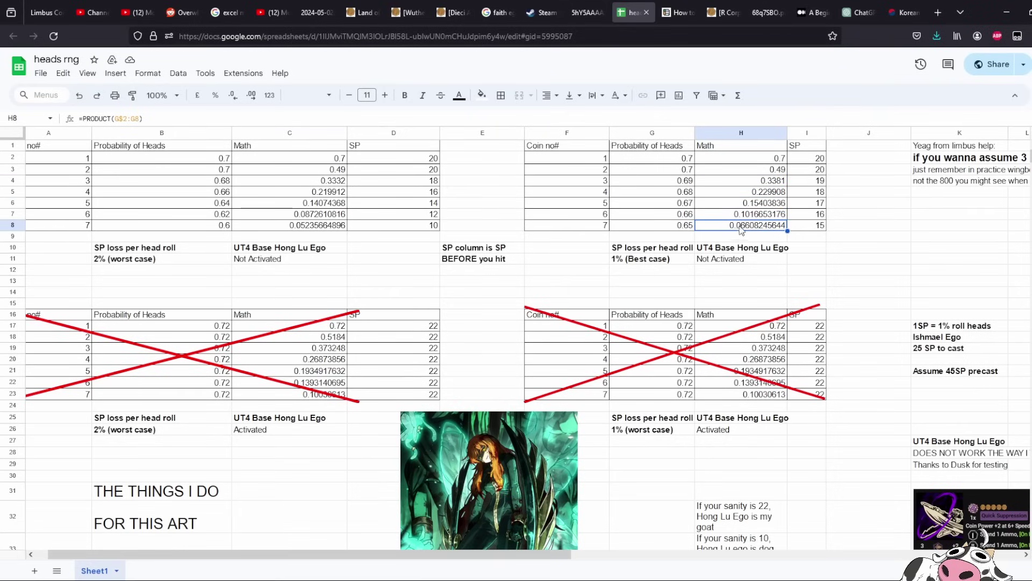
click(767, 215)
click(768, 204)
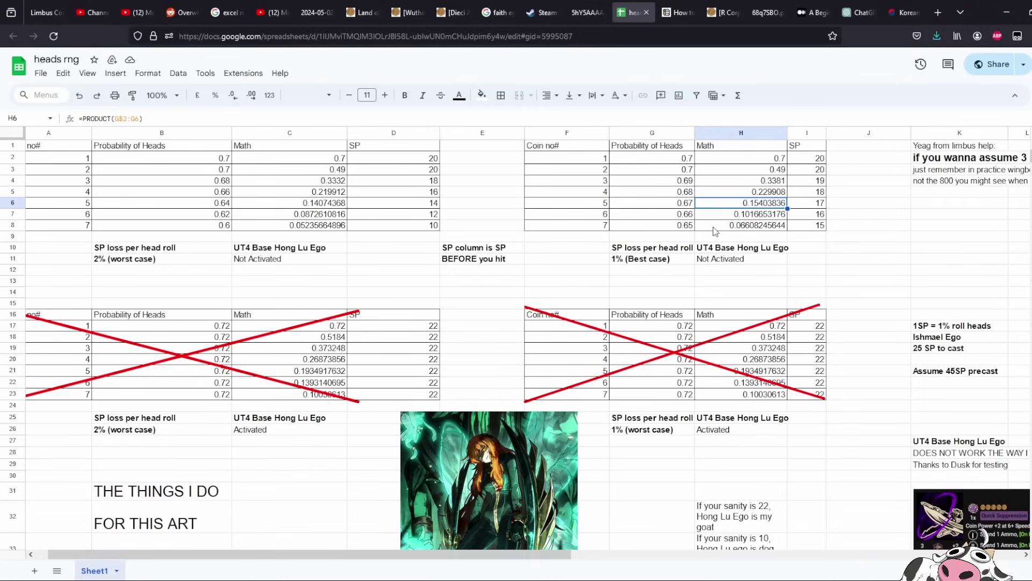
- Compare the UT4 Base Hong Lu Ego activation labels beneath the intact tables with the one beneath the crossed-out 2% table
click(737, 248)
click(732, 262)
click(725, 250)
click(732, 263)
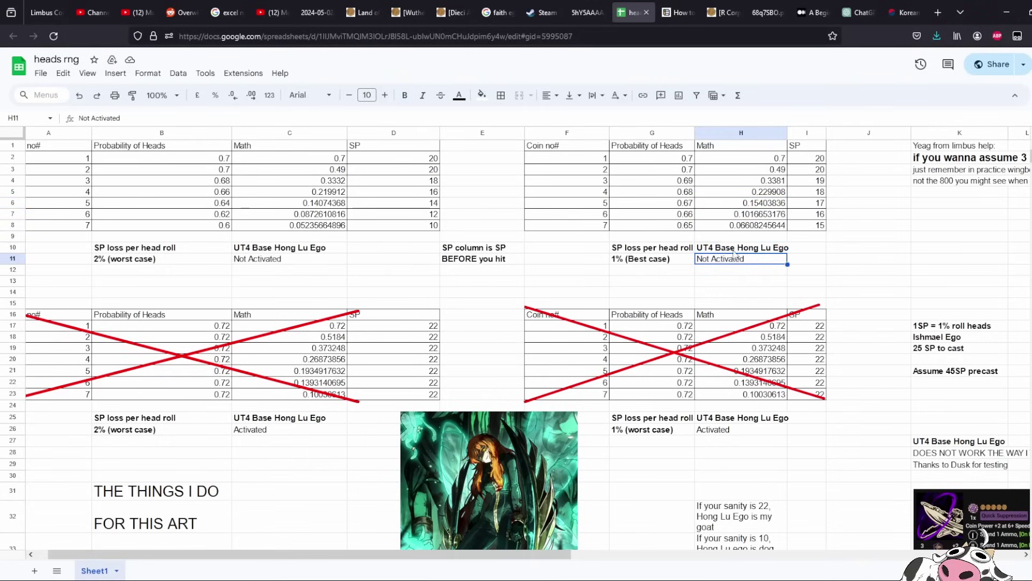
click(323, 258)
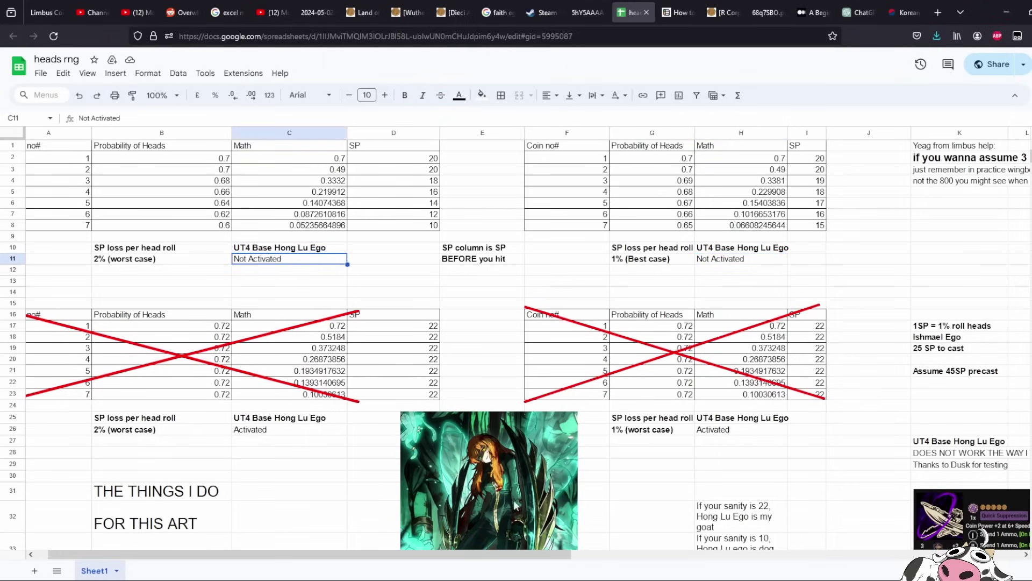
click(270, 428)
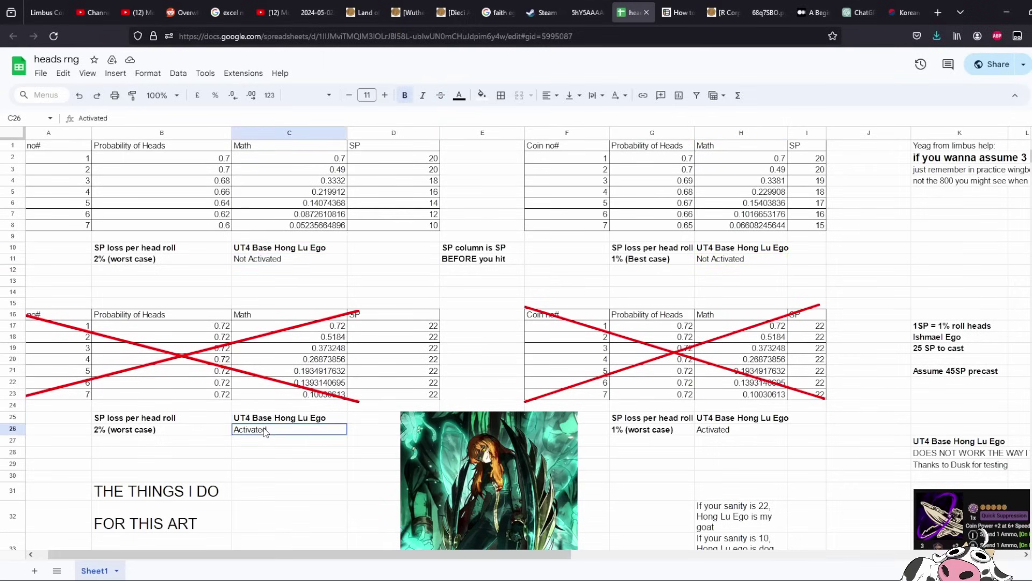
click(275, 337)
click(573, 261)
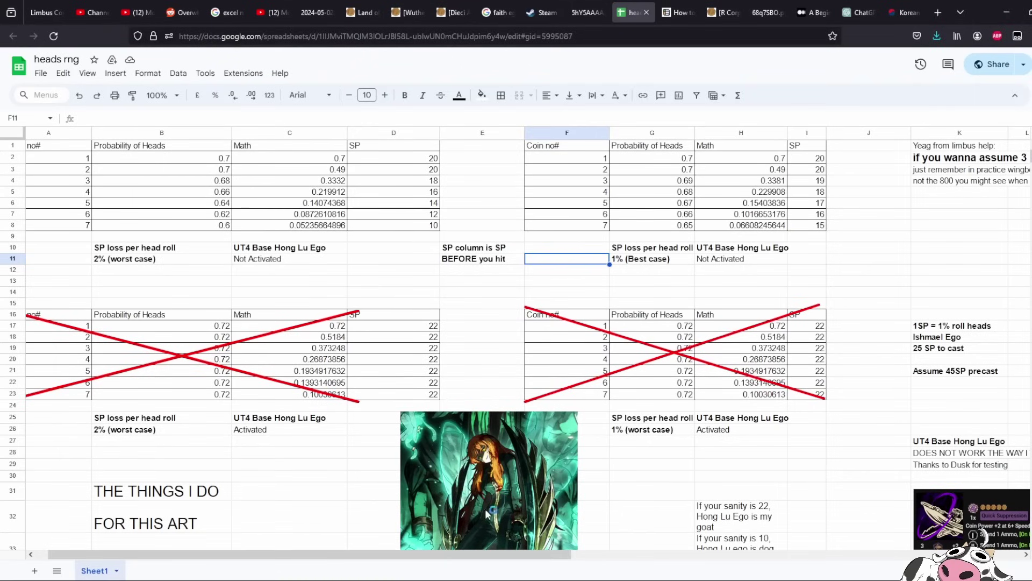
- Read the SP Loss Efficiency image and the Ishmael Ego casting cost note beside the crossed-out 1% table
drag(489, 554, 728, 560)
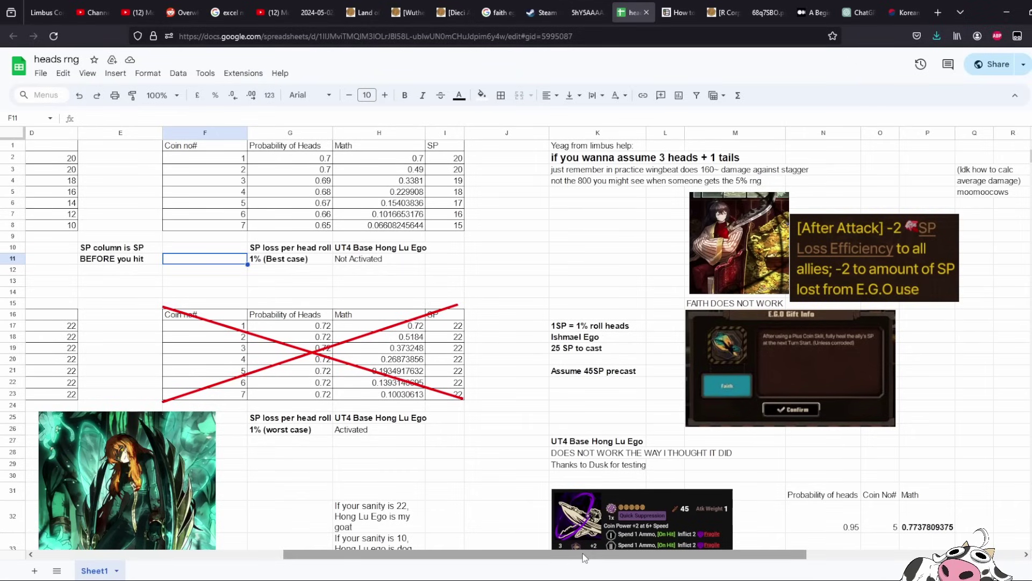
drag(584, 558, 484, 547)
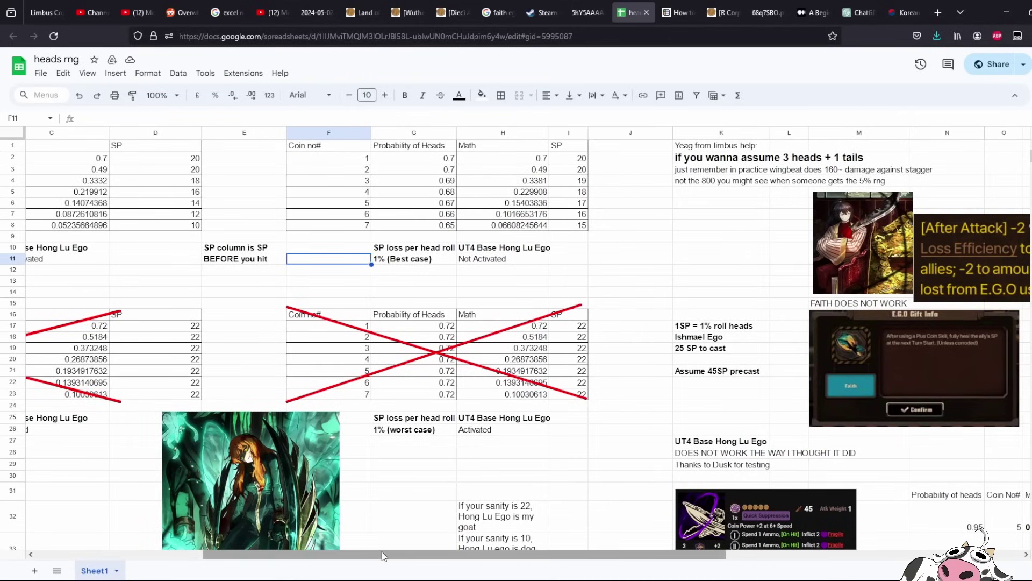
drag(382, 554, 502, 545)
click(75, 259)
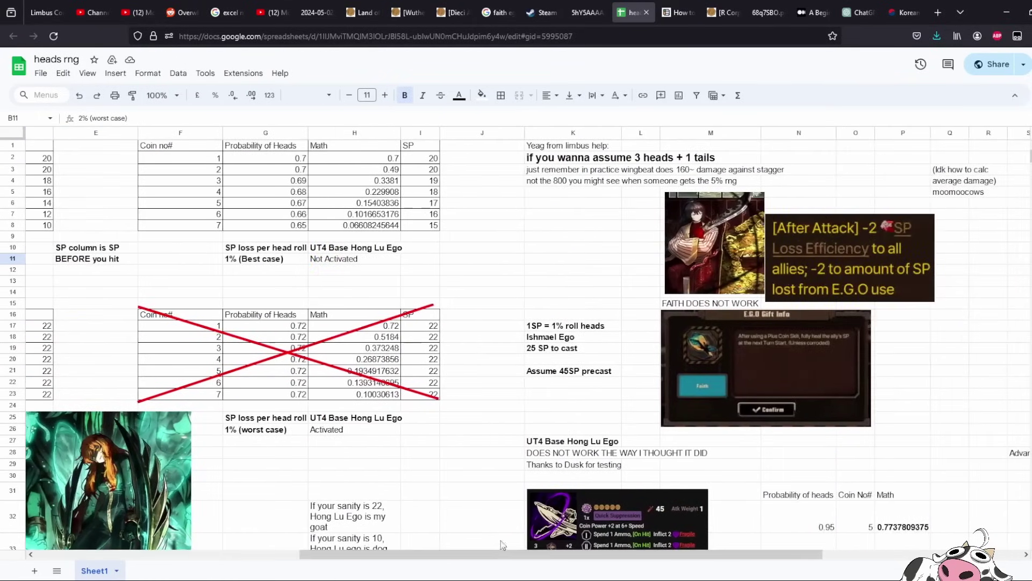
click(838, 267)
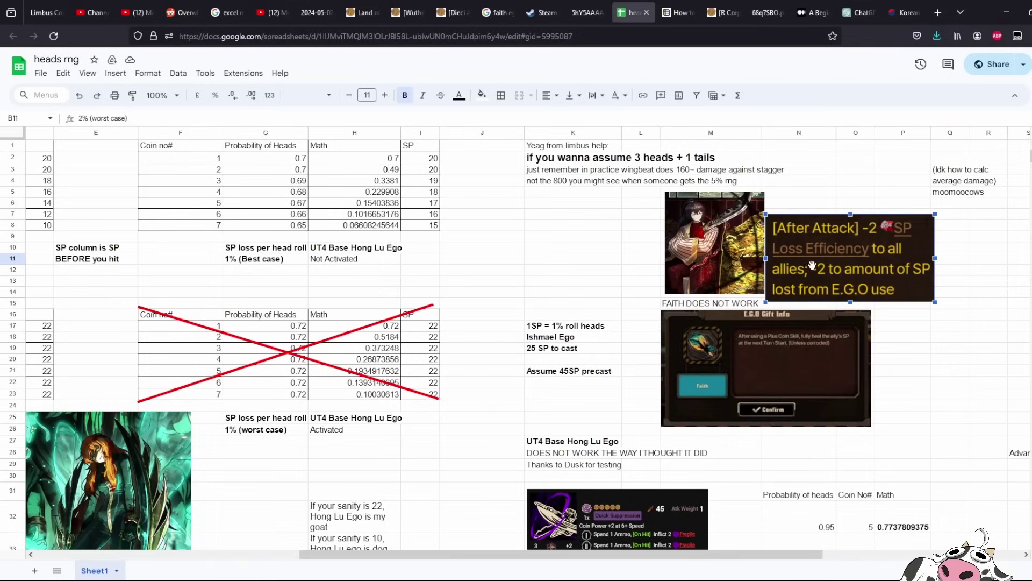
click(425, 325)
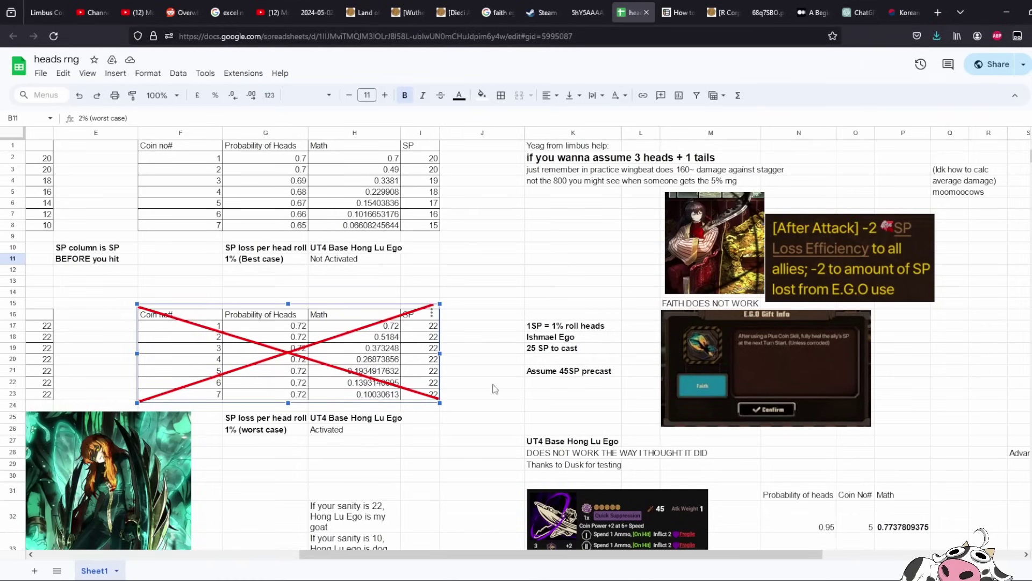
click(540, 349)
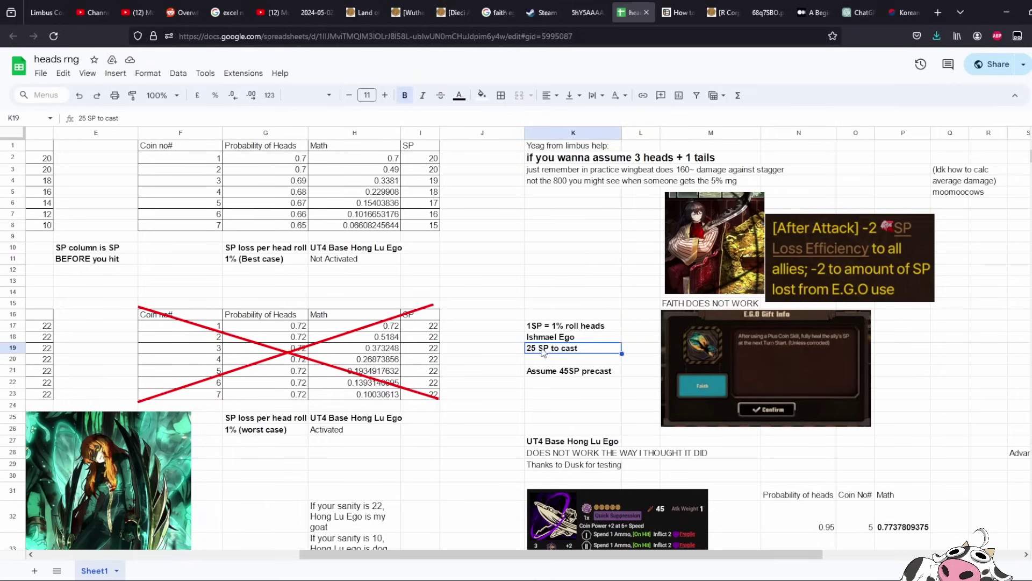
- Examine the crossed-out 1% table's SP column against the SP Loss Efficiency effect shown in the image
click(477, 325)
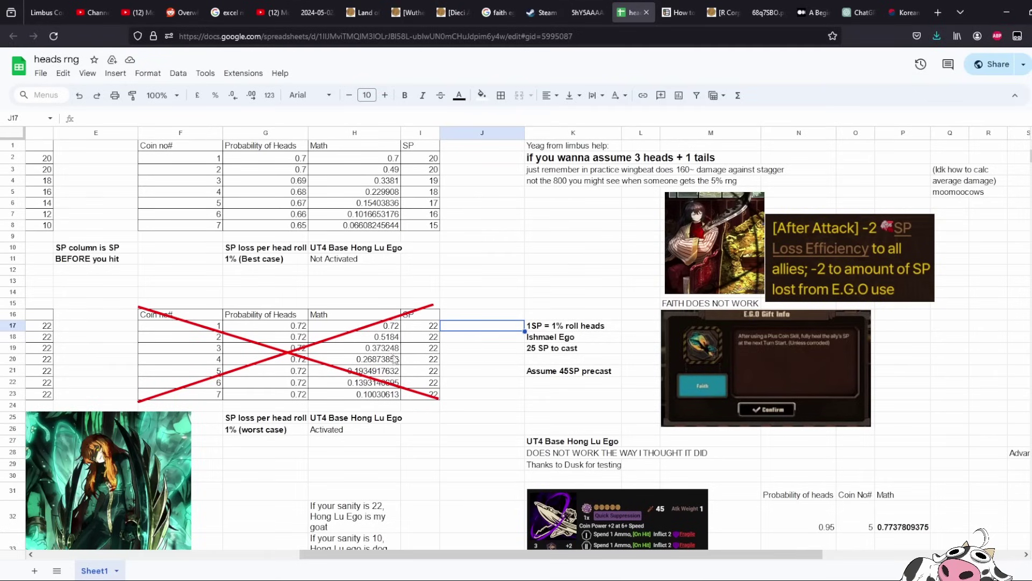
scroll(541, 388, down, 2)
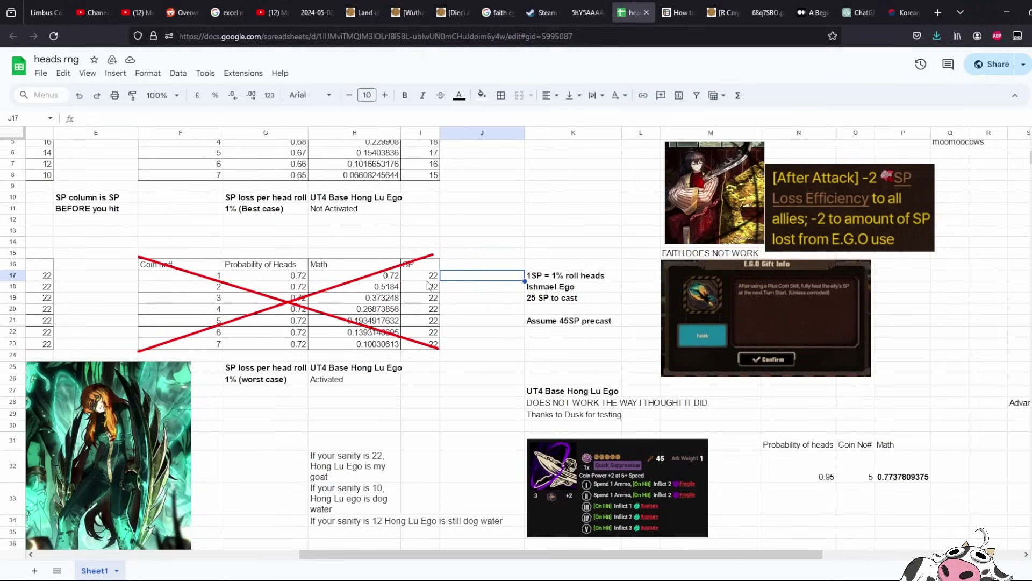
click(422, 307)
click(480, 358)
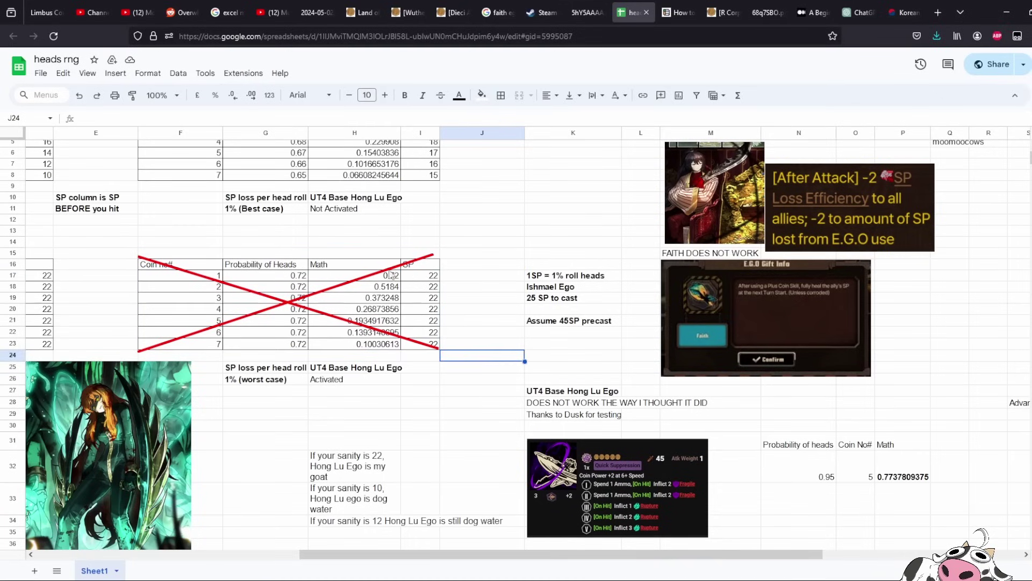
click(825, 210)
click(486, 394)
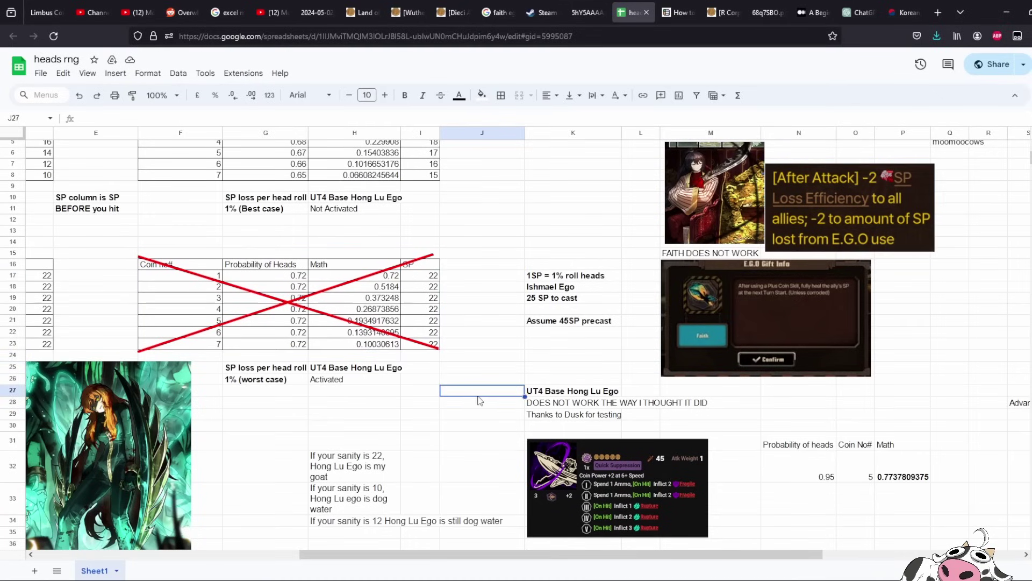
- Read the Hong Lu Ego sanity notes in H32:H34 alongside the crossed-out 1% table
scroll(449, 386, down, 1)
click(387, 425)
click(369, 446)
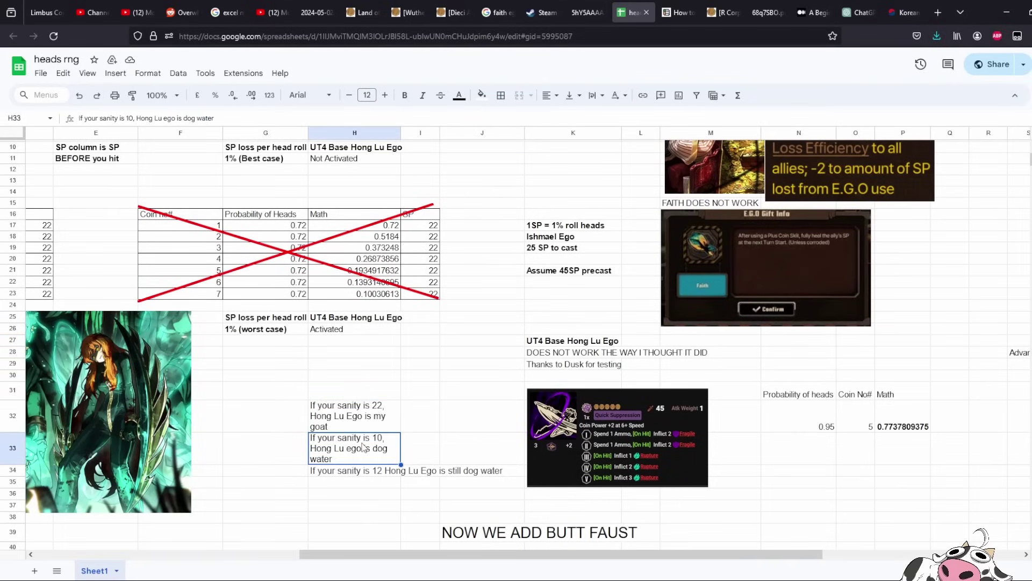
click(378, 417)
scroll(382, 418, up, 1)
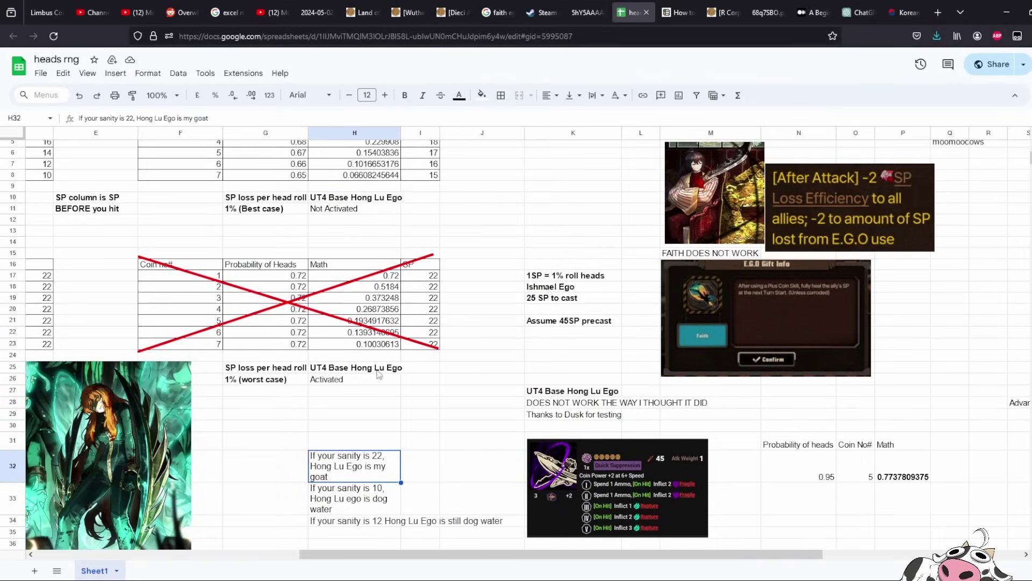
click(369, 350)
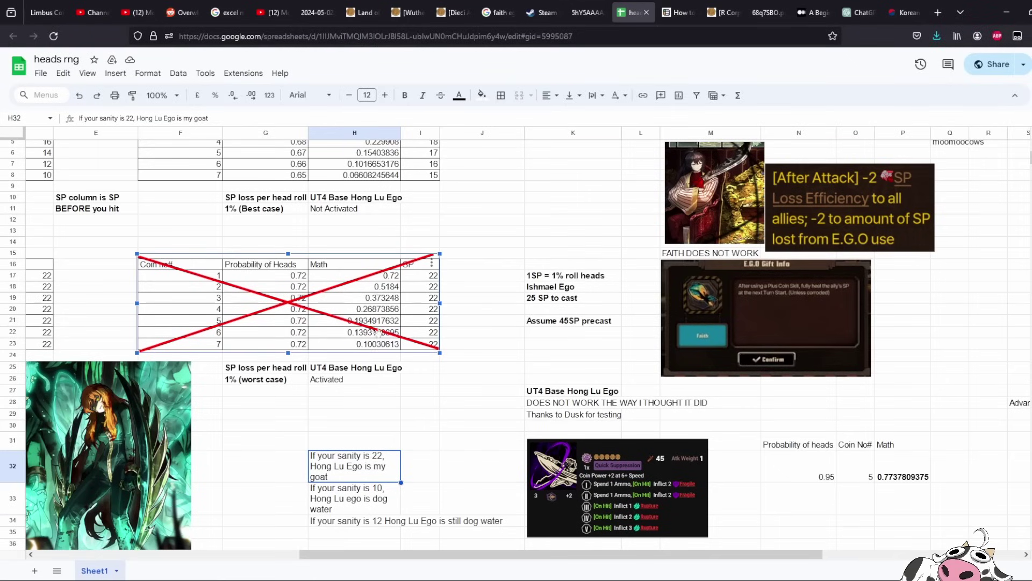
click(375, 472)
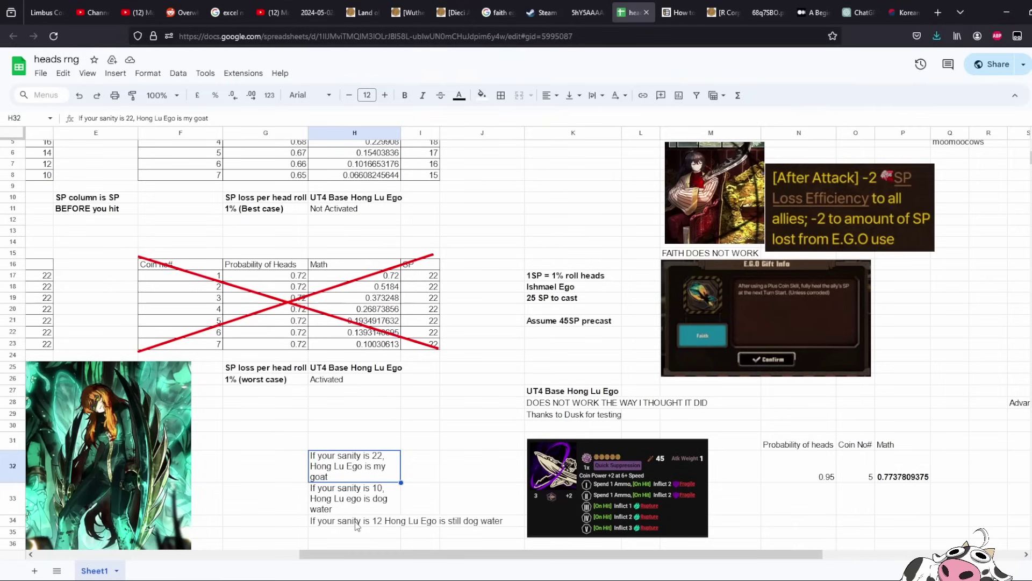
click(378, 504)
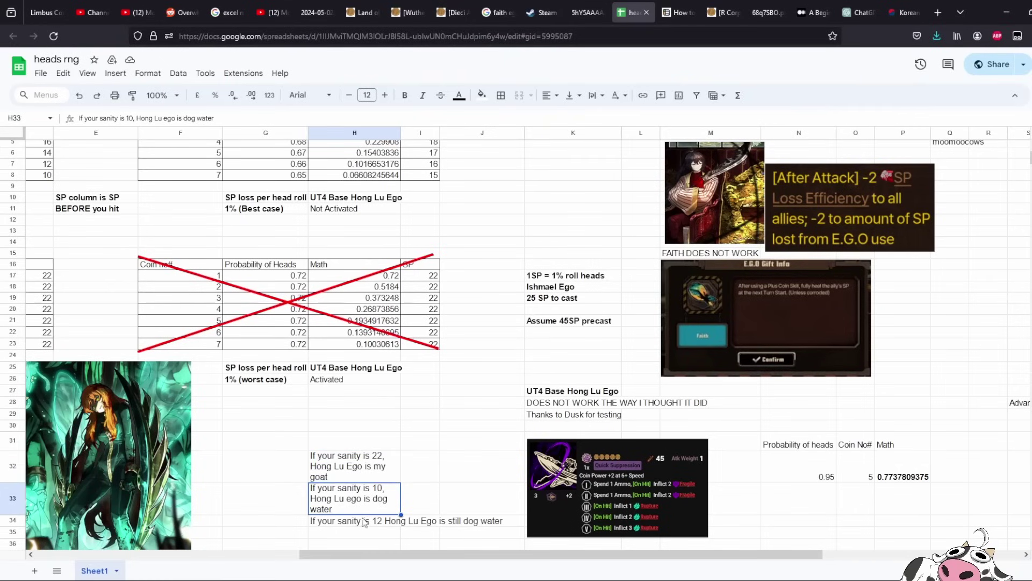
click(366, 523)
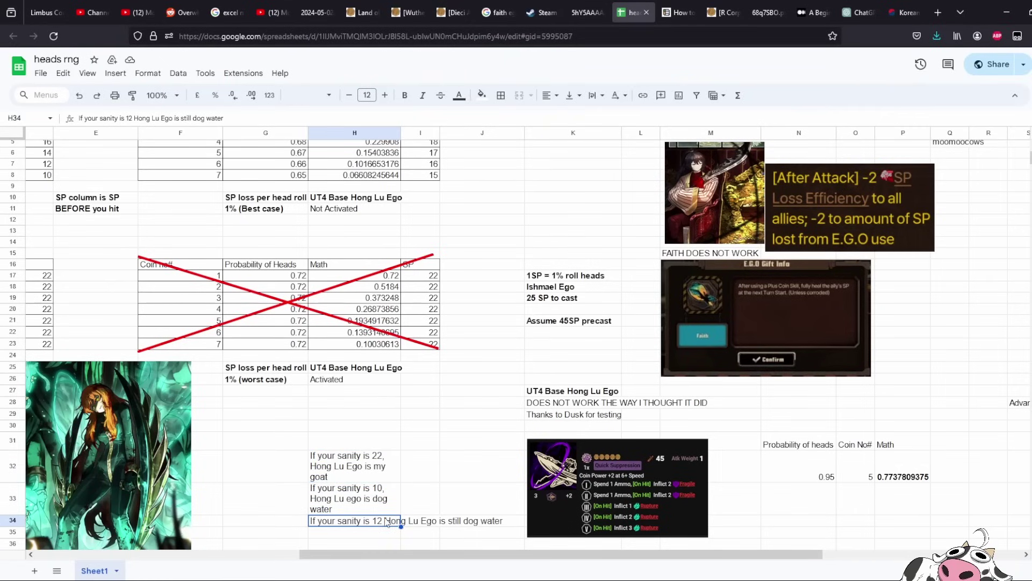
click(378, 507)
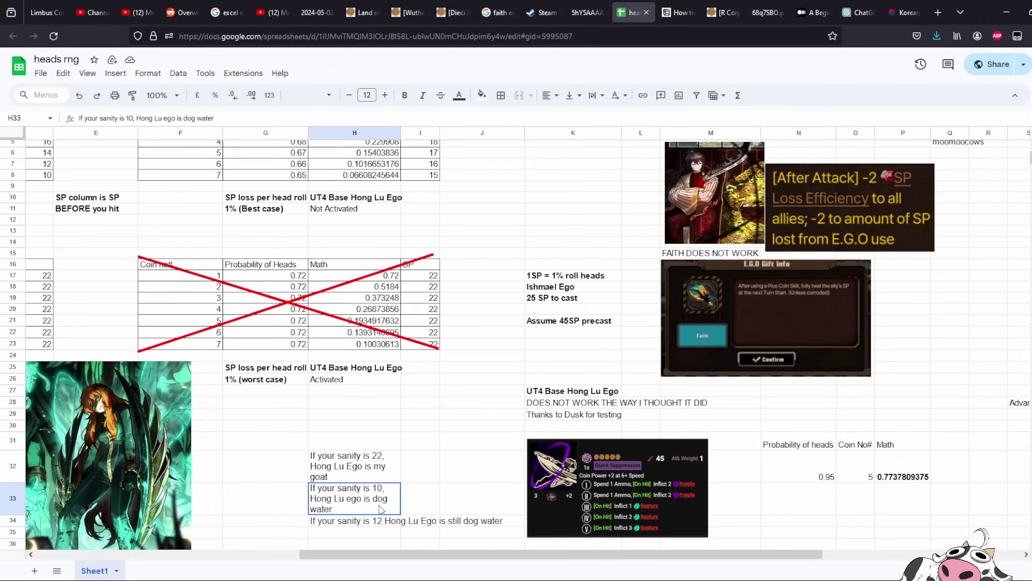
- Compare the worst-case table's SP values for coins 6 and 7 with the Hong Lu Ego sanity note in H33
drag(401, 554, 344, 553)
click(308, 330)
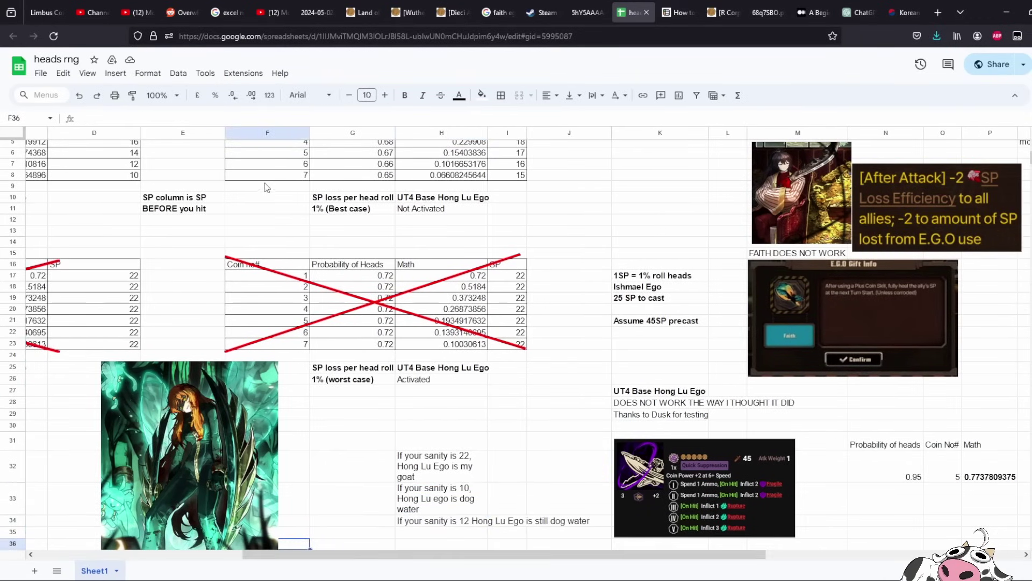
click(99, 174)
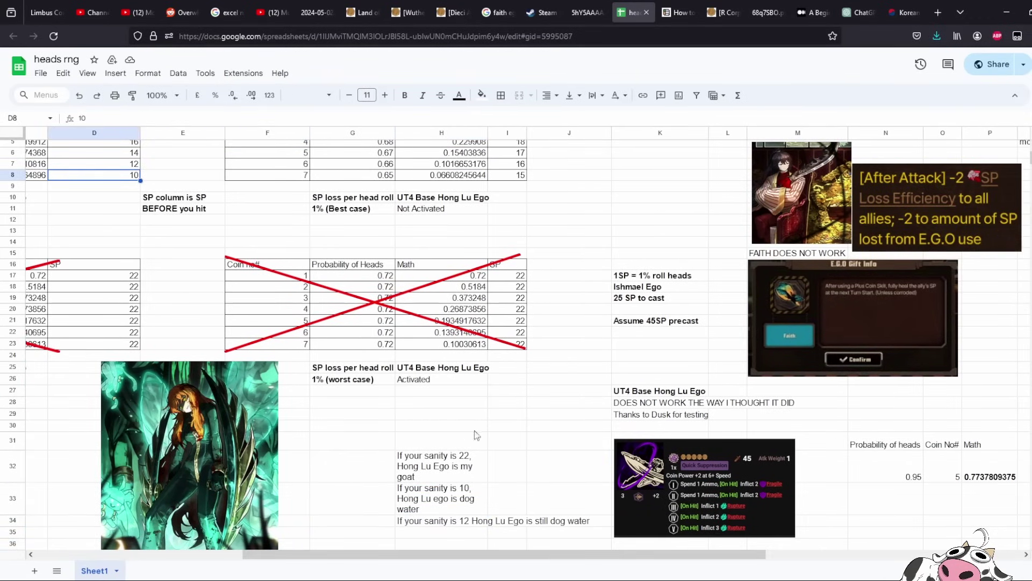
click(515, 344)
click(114, 166)
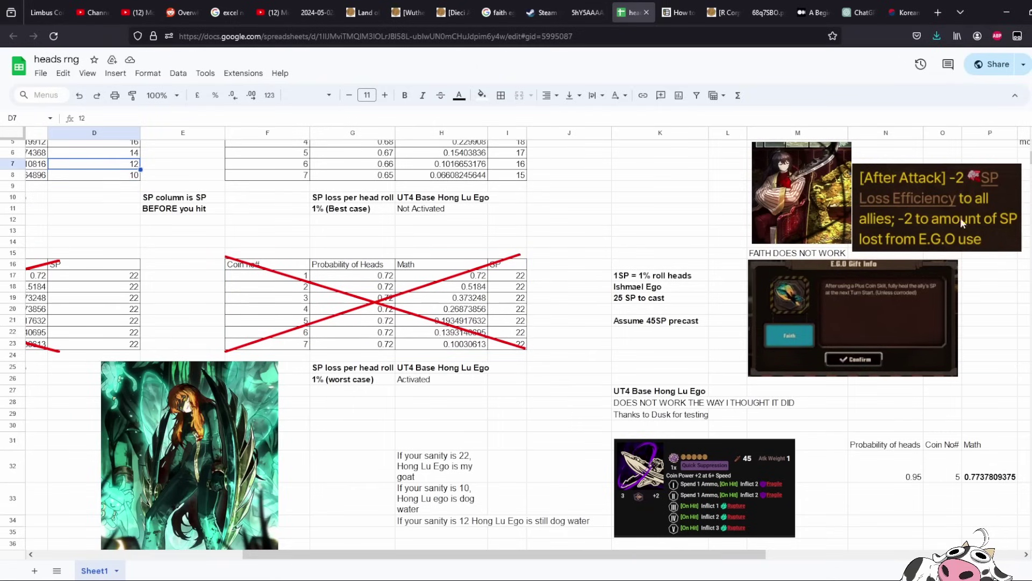
click(455, 499)
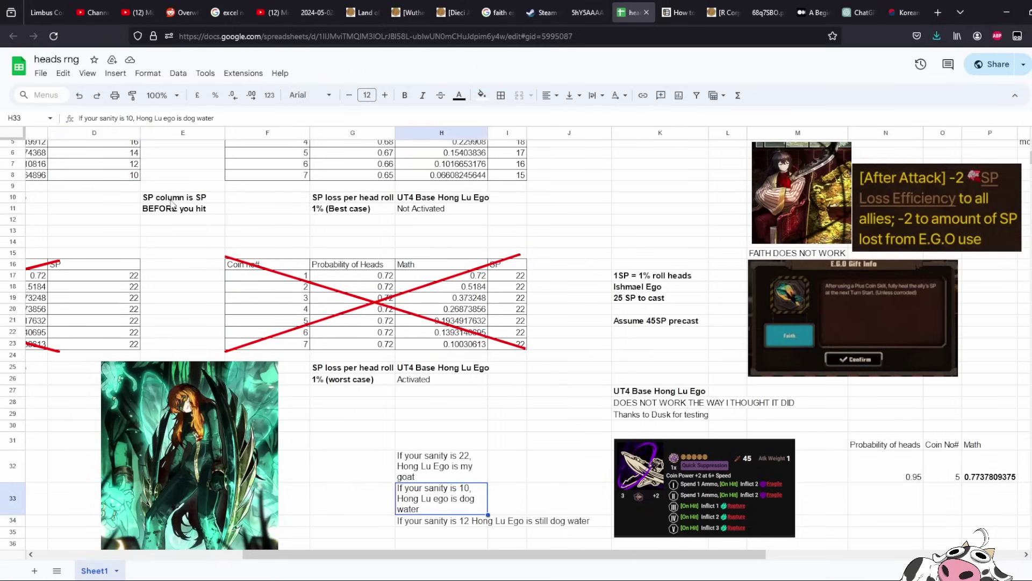
- Compare the worst-case SP value for coin 7 in D8 with the Hong Lu Ego sanity notes in H32:H34
click(117, 179)
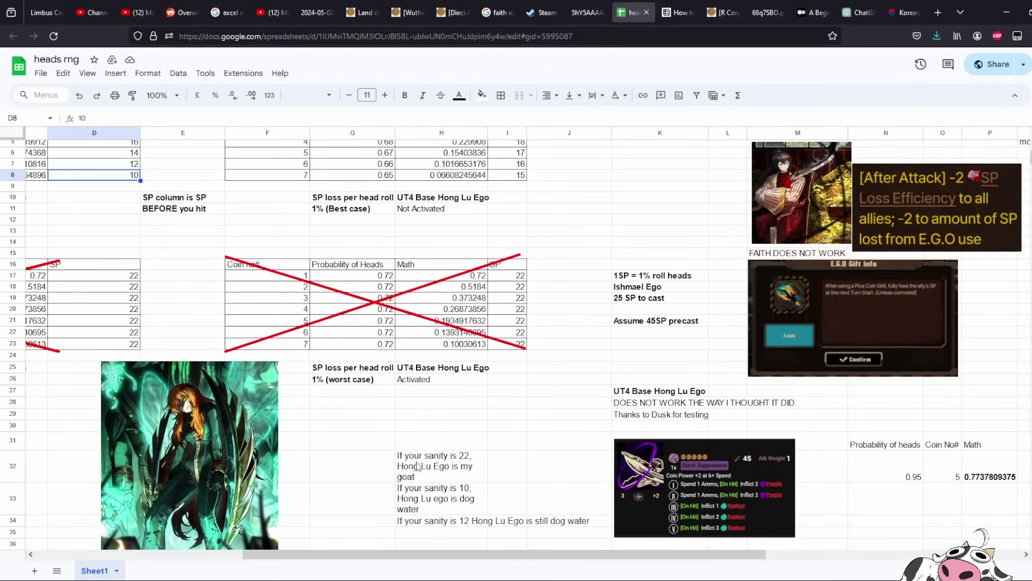
drag(418, 467, 416, 524)
key(Left)
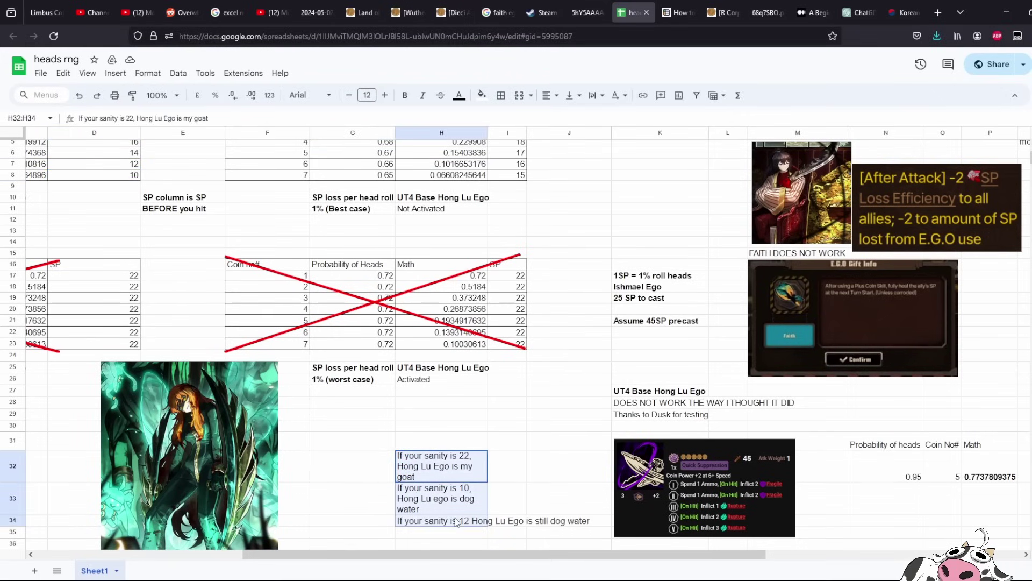
click(393, 486)
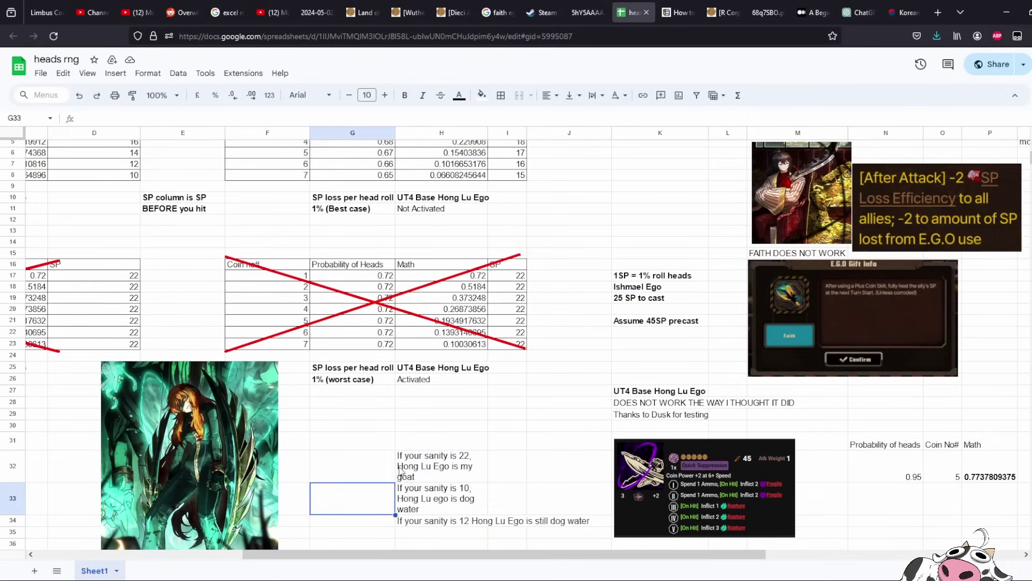
click(460, 463)
click(447, 505)
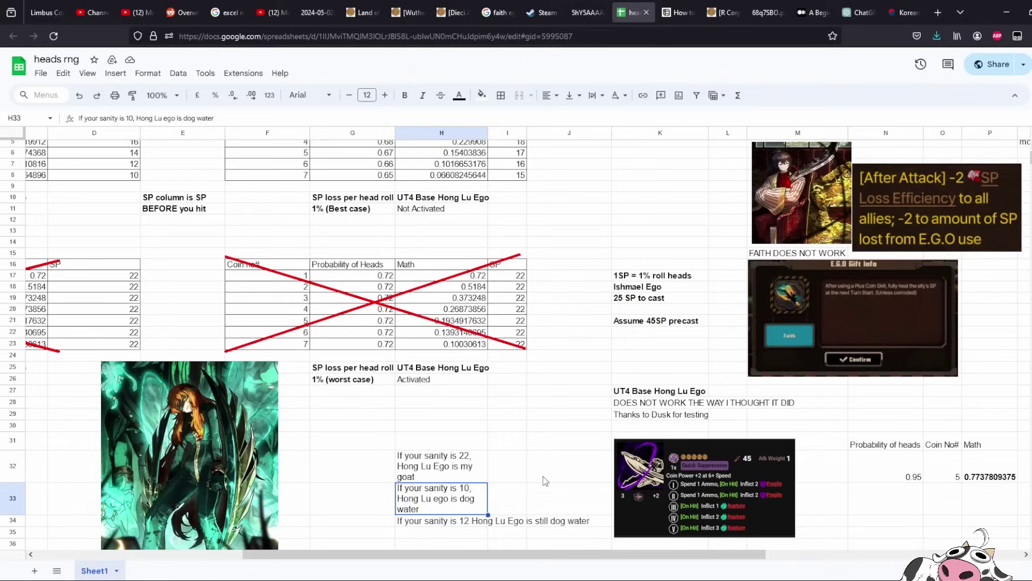
click(516, 487)
click(470, 505)
- Read the UT4 Base Hong Lu Ego note in K27:K29, including the testing credit
click(653, 415)
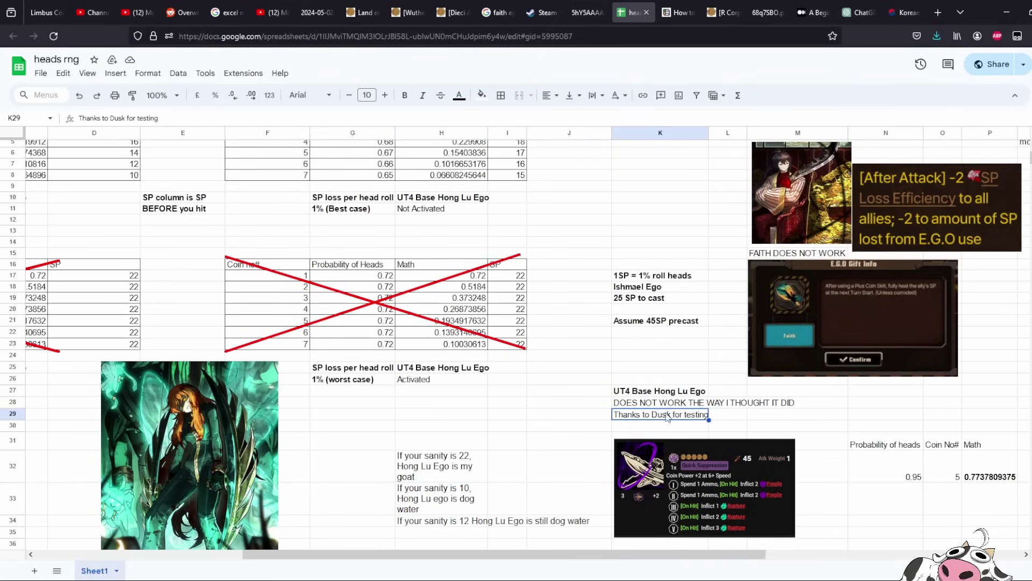
click(676, 403)
click(676, 392)
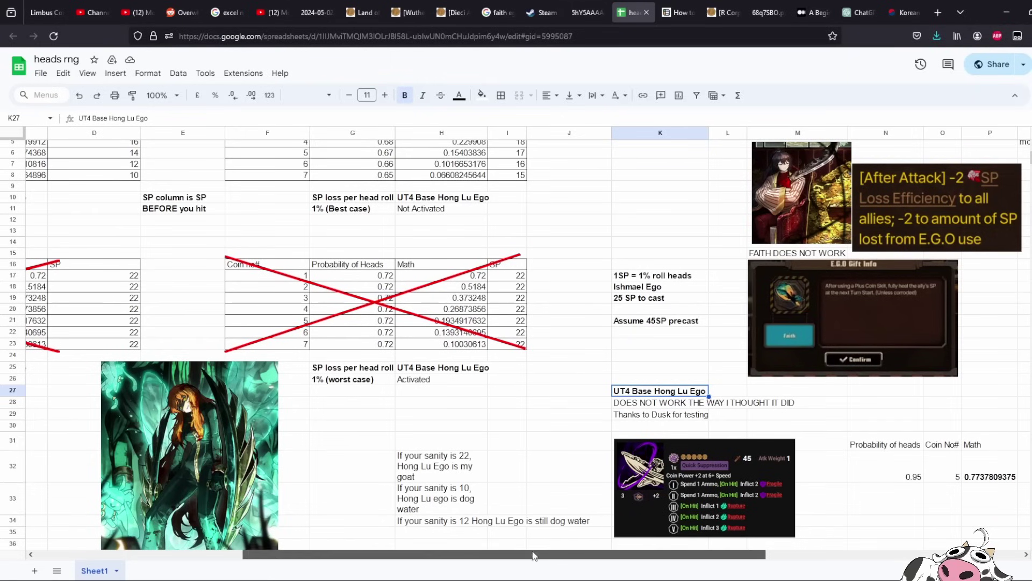
scroll(540, 549, right, 2)
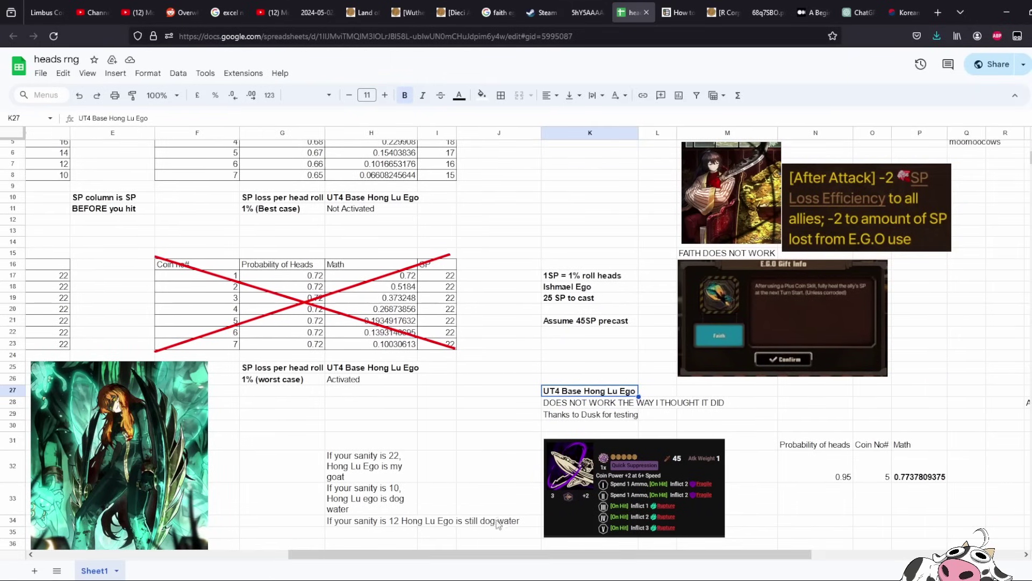
scroll(476, 554, left, 2)
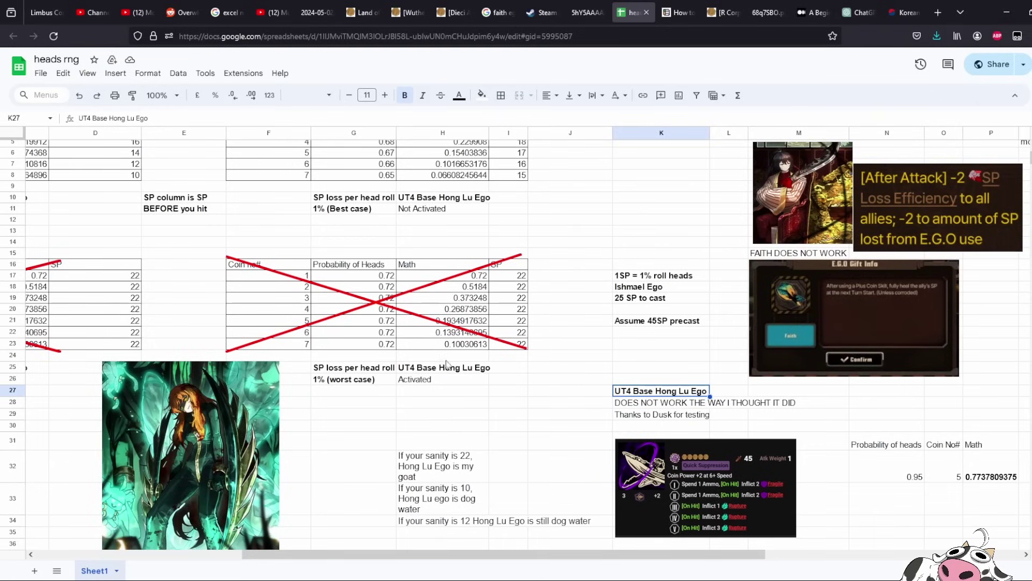
scroll(640, 554, right, 4)
click(678, 405)
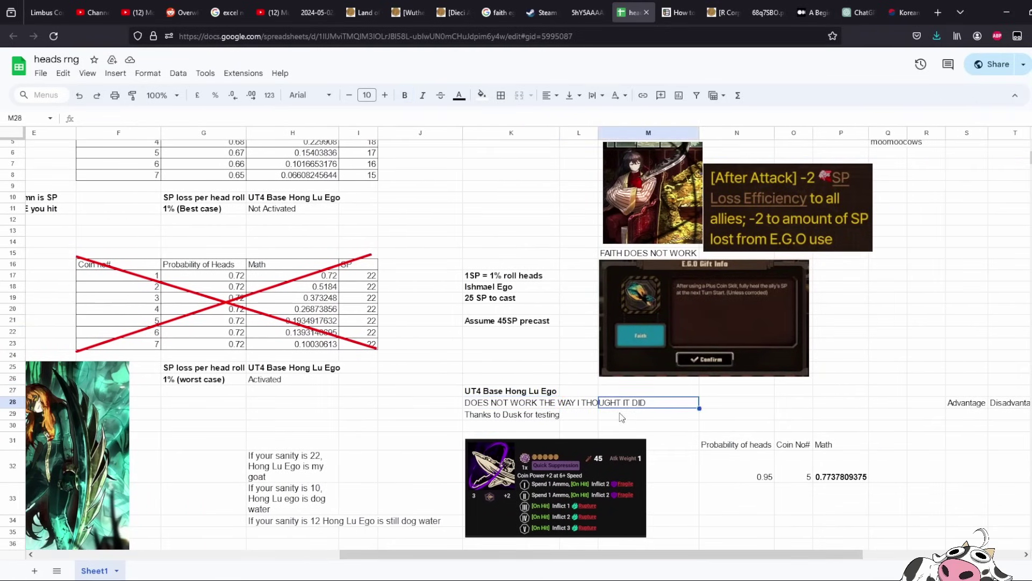
click(575, 418)
scroll(699, 422, down, 2)
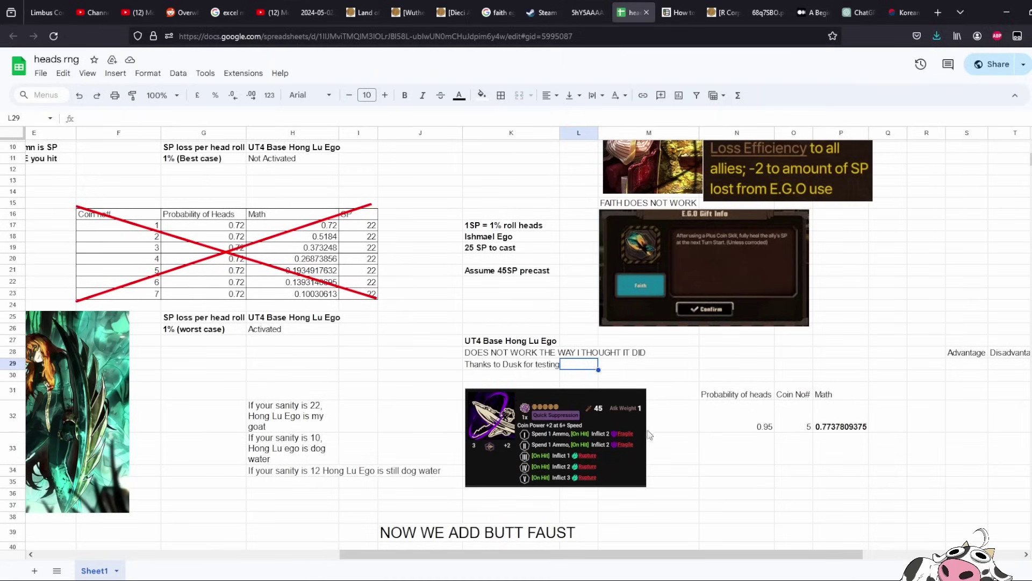
- Examine the Quick Suppression skill image and the five-coin heads probability calculation in N32:P32
click(507, 411)
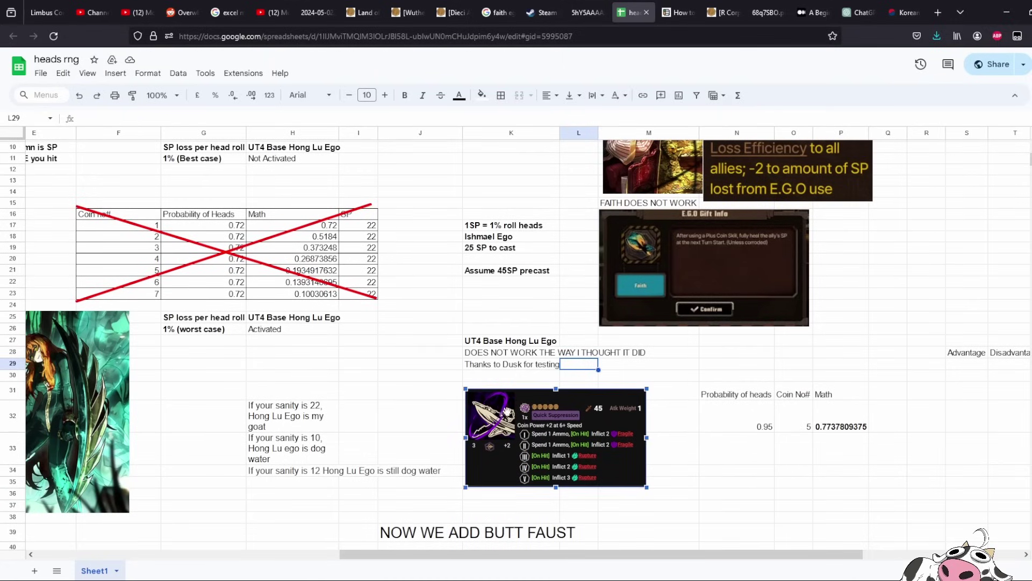
click(746, 451)
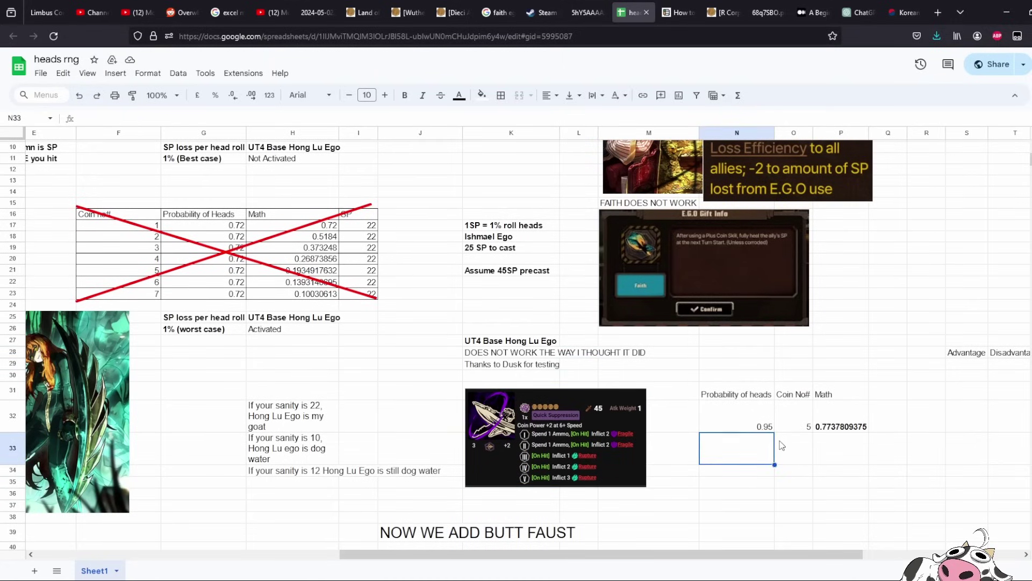
key(Up)
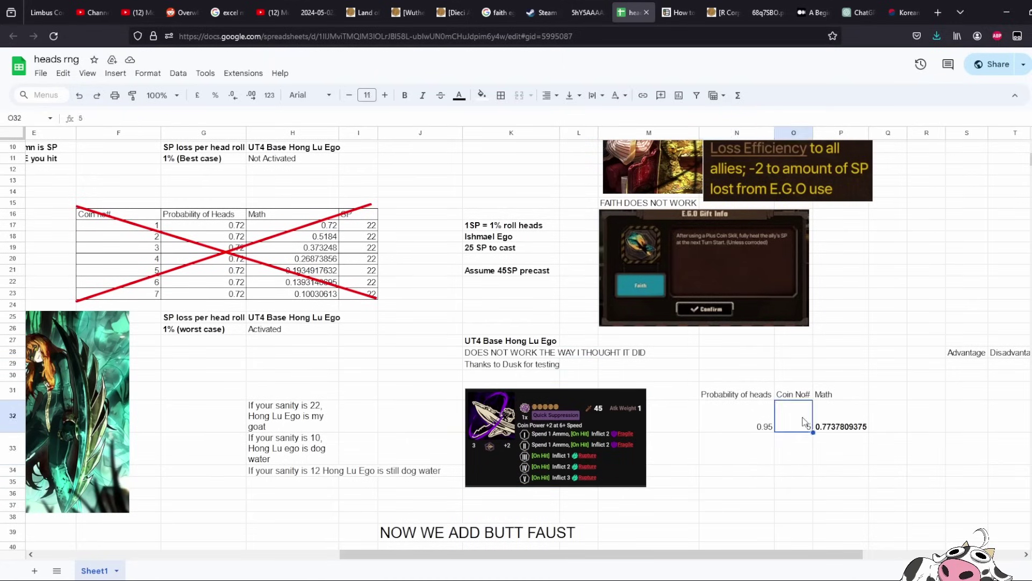
click(799, 422)
click(847, 411)
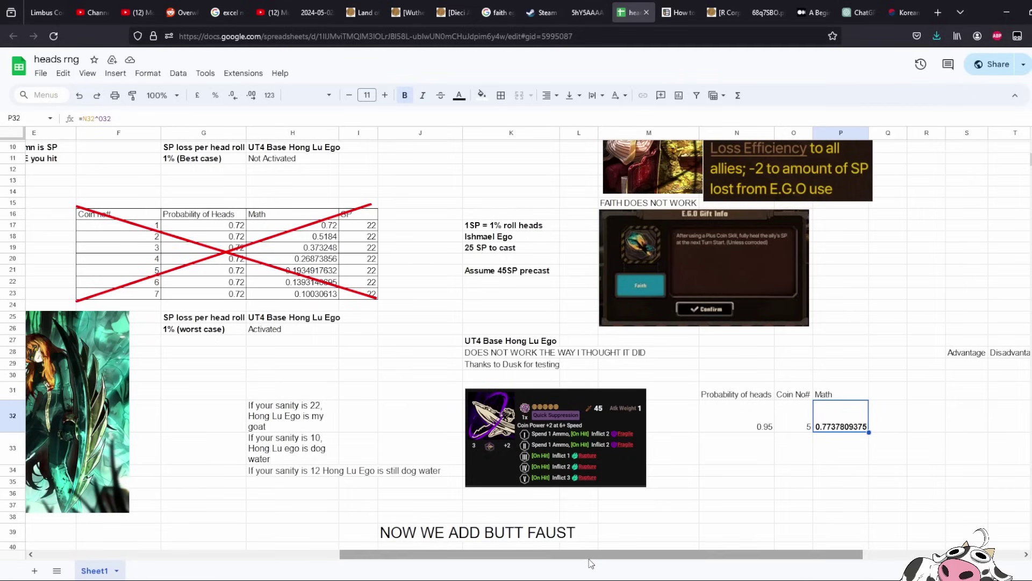
- Review the consecutive heads probabilities for coins 6 and 7 in the Math column of the 2% worst-case table
drag(589, 548, 286, 548)
scroll(322, 269, up, 3)
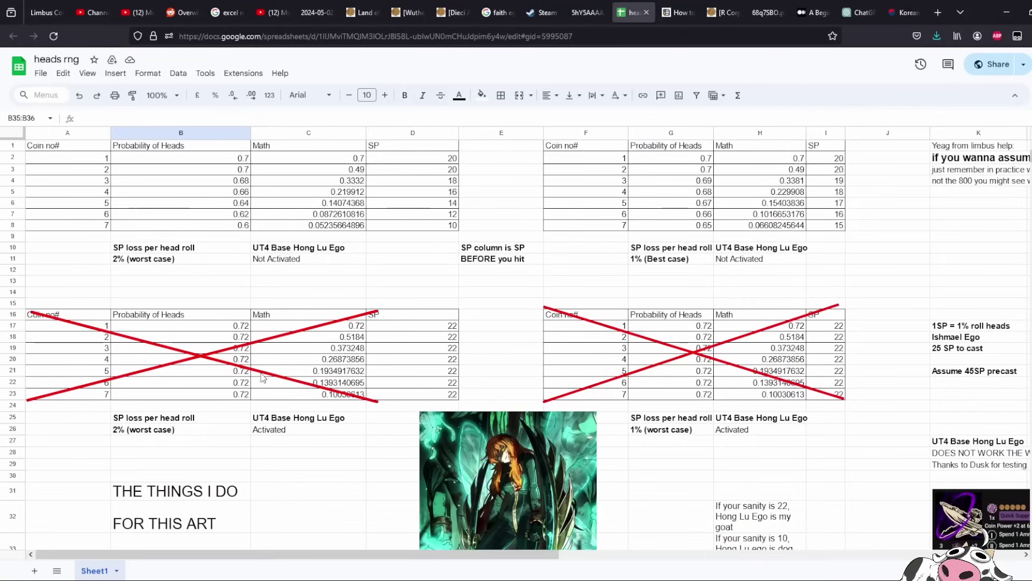
click(323, 214)
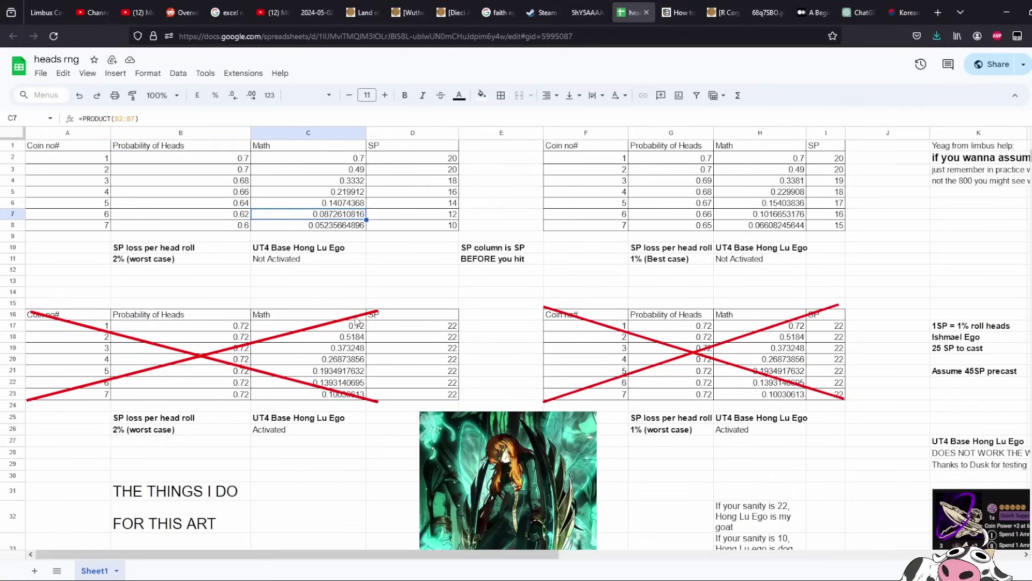
click(385, 272)
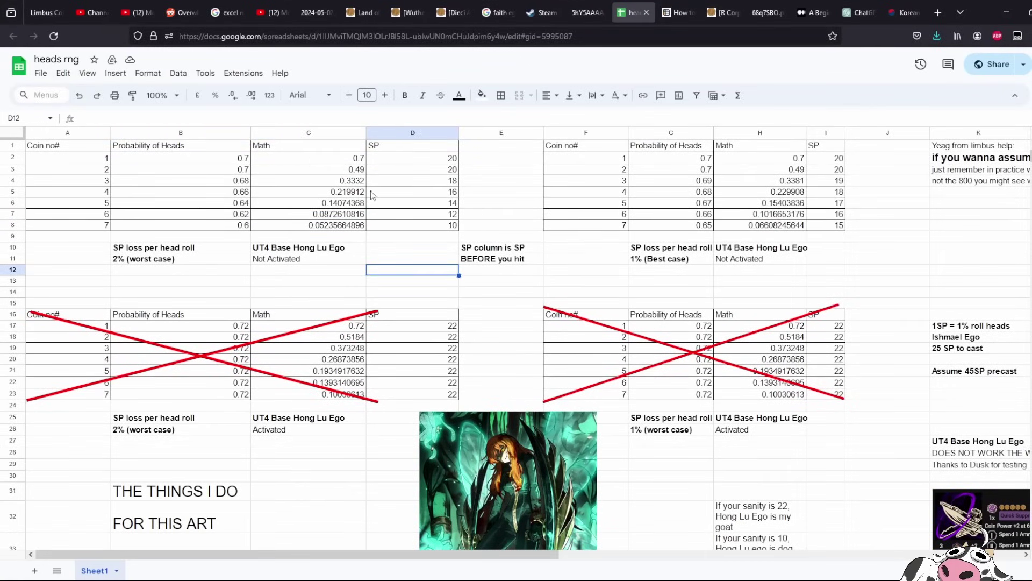
scroll(404, 375, down, 2)
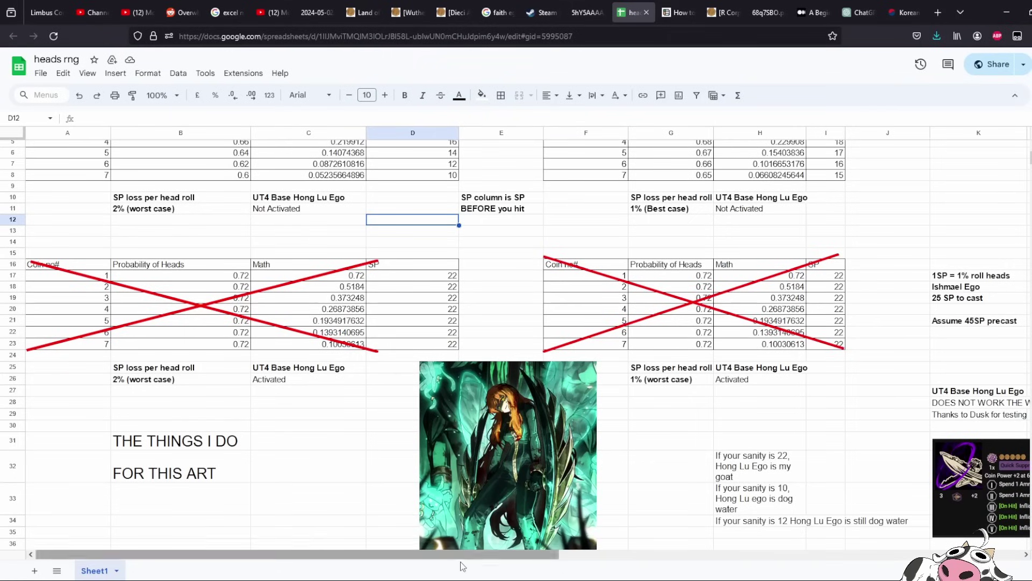
click(344, 175)
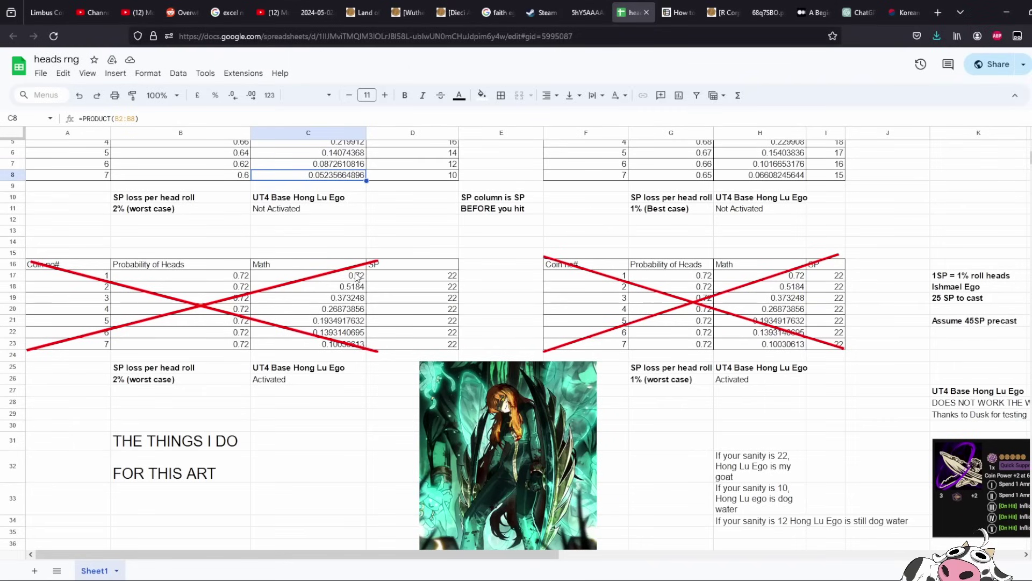
scroll(357, 277, up, 2)
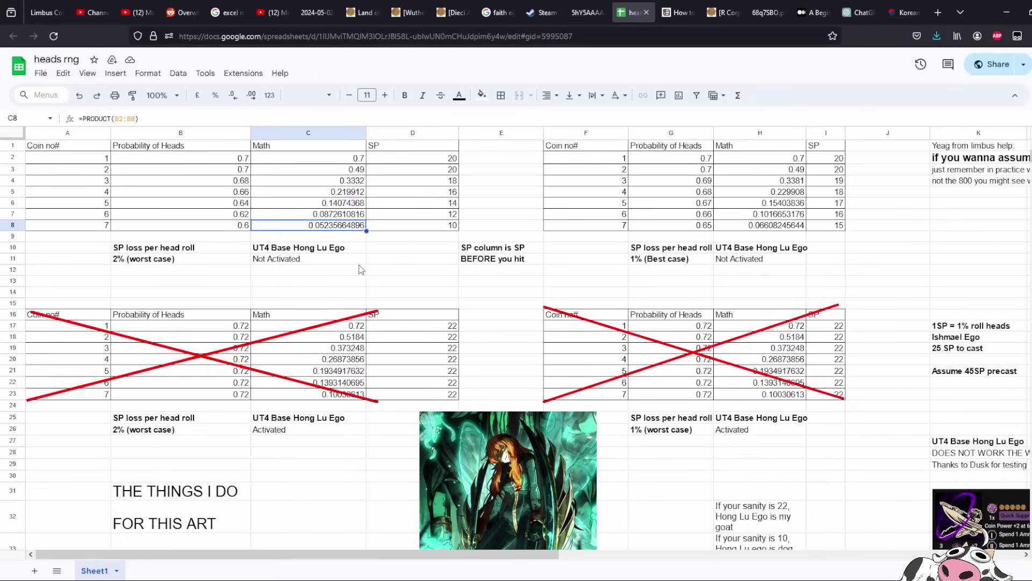
click(316, 210)
click(394, 270)
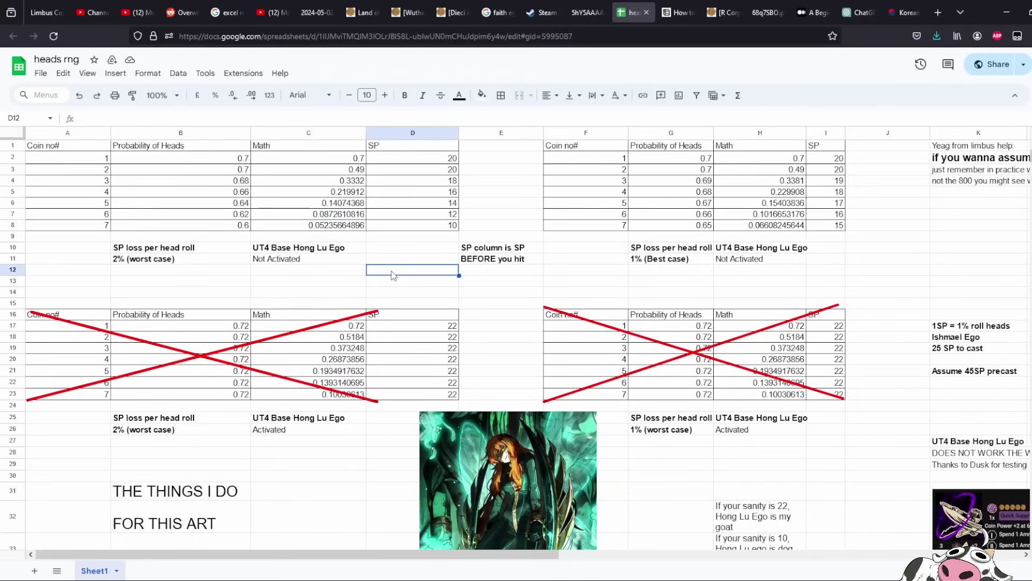
- Find the Faust section below the Hong Lu Ego notes and read the Anticipatory Training support passive image
scroll(395, 277, down, 3)
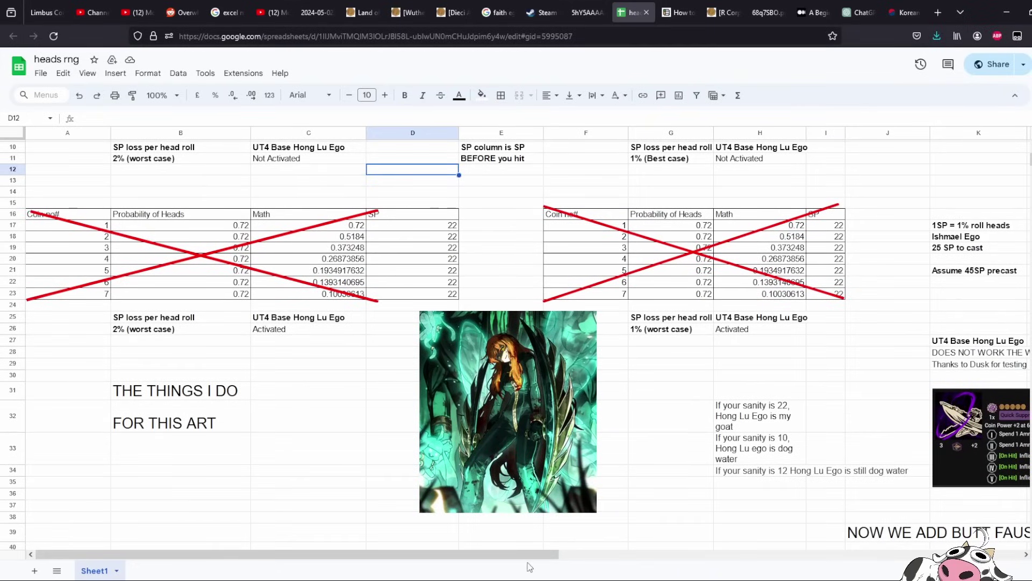
drag(532, 555, 565, 559)
scroll(580, 476, down, 5)
scroll(555, 420, up, 5)
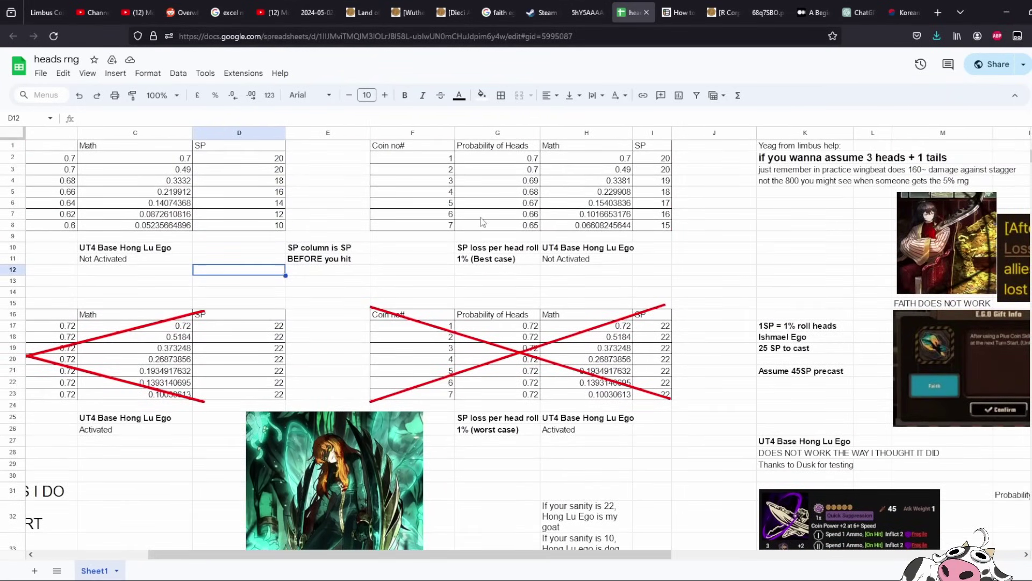
scroll(652, 267, down, 7)
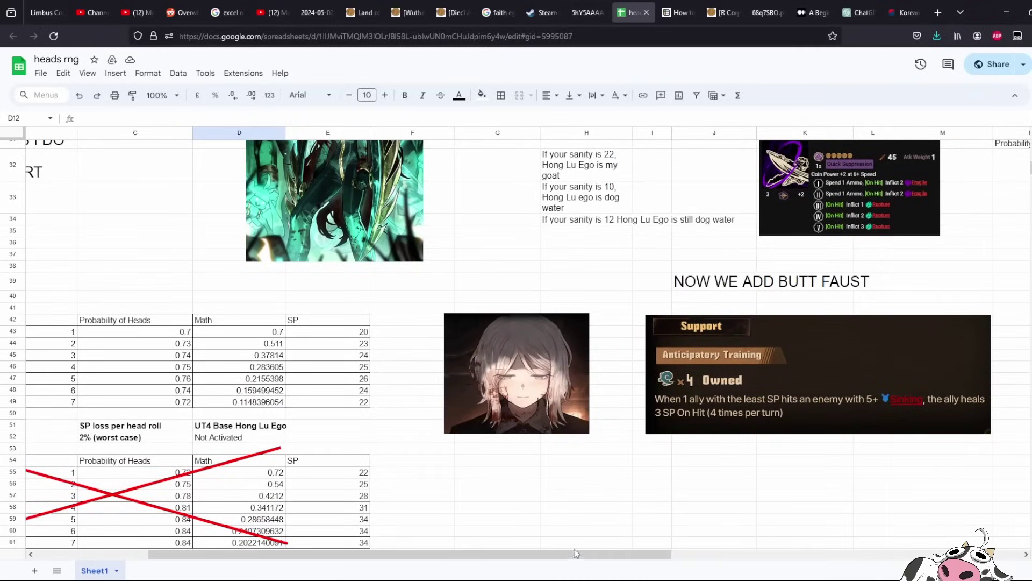
click(733, 368)
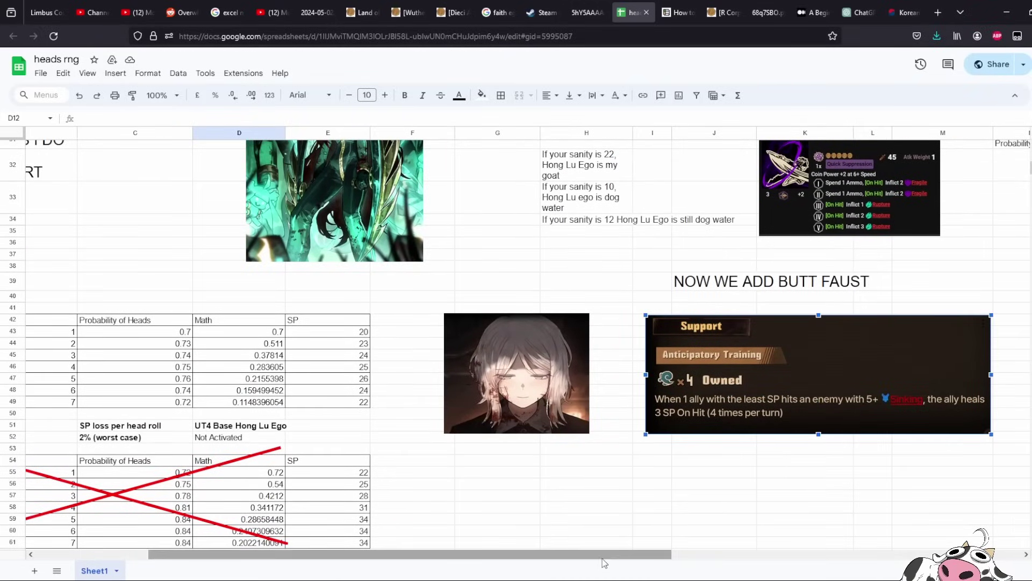
drag(603, 555, 677, 554)
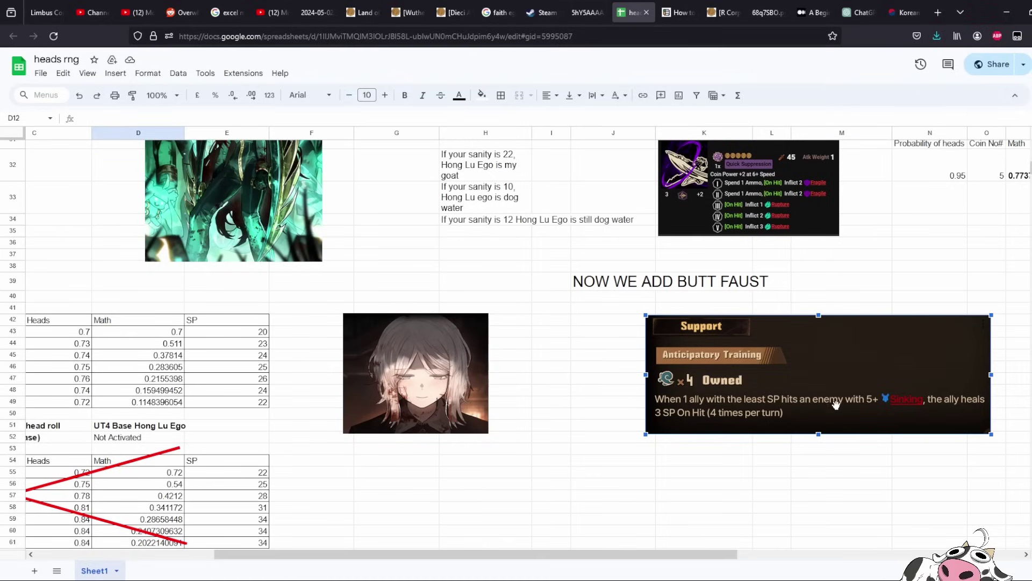
click(835, 487)
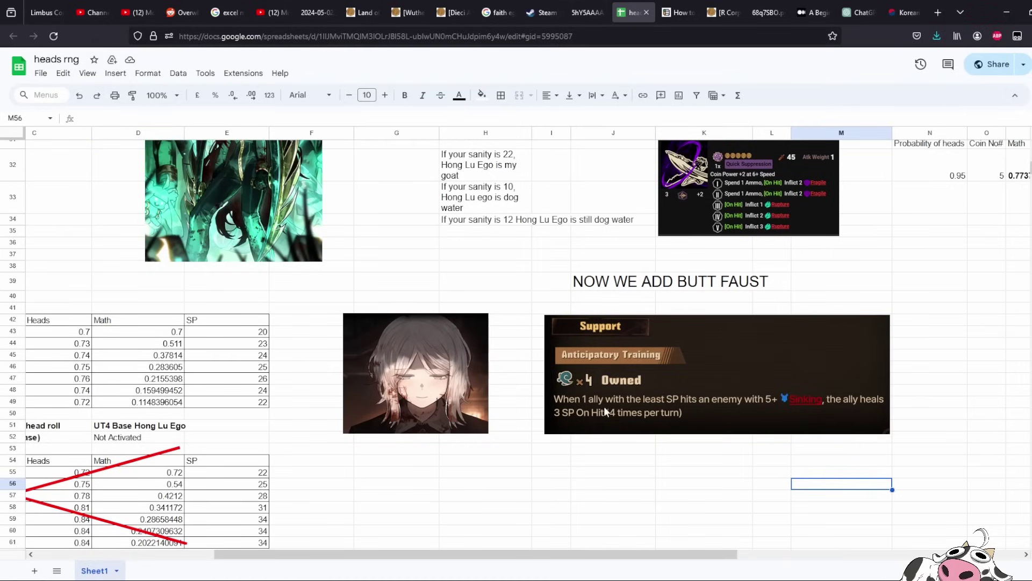
click(699, 485)
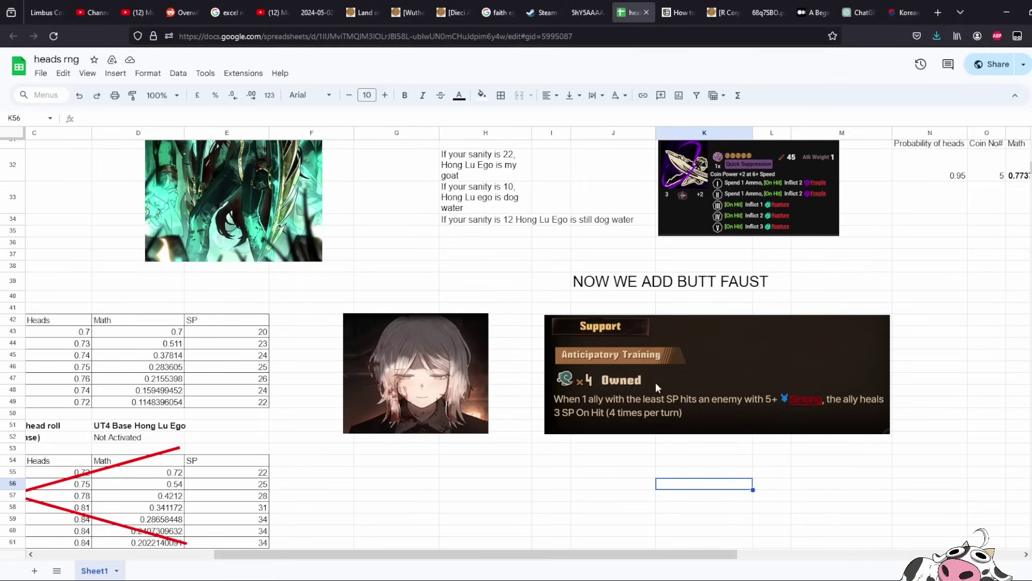
- Trace the SP values for coins 1 to 5 in the Faust table against its 2% worst-case loss per head
drag(591, 554, 476, 554)
click(407, 543)
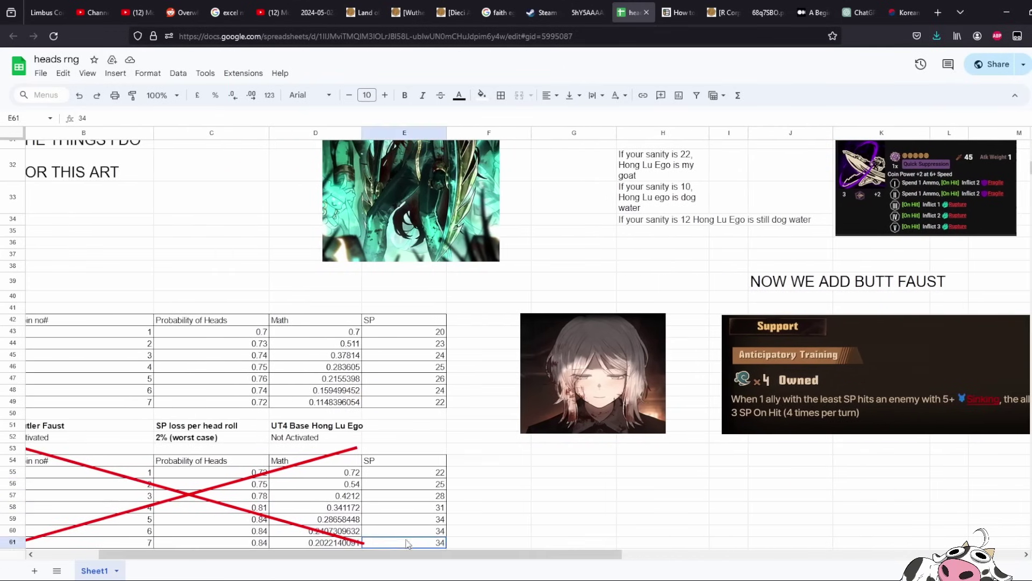
click(437, 346)
key(Up)
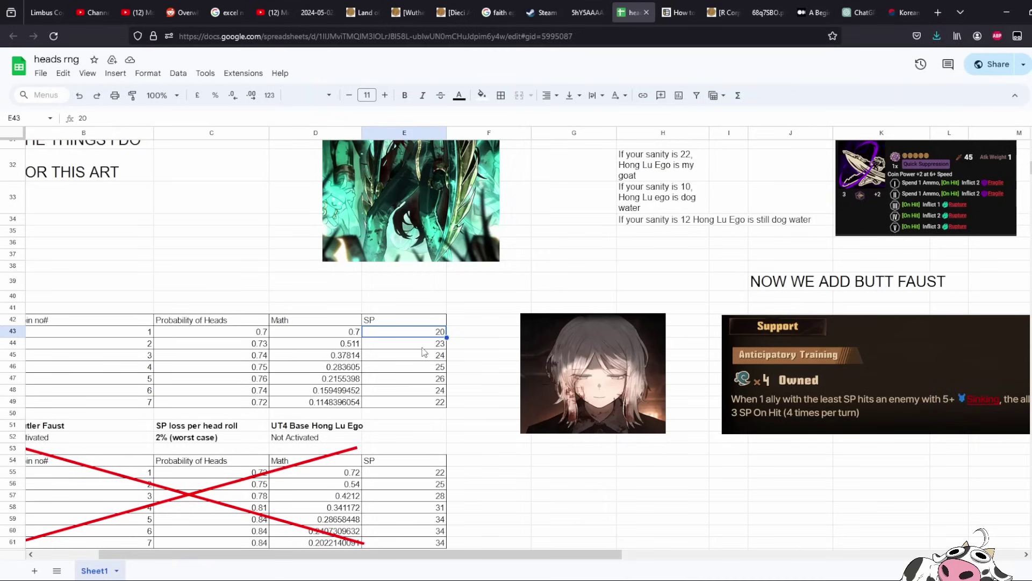
key(Down)
key(Down)
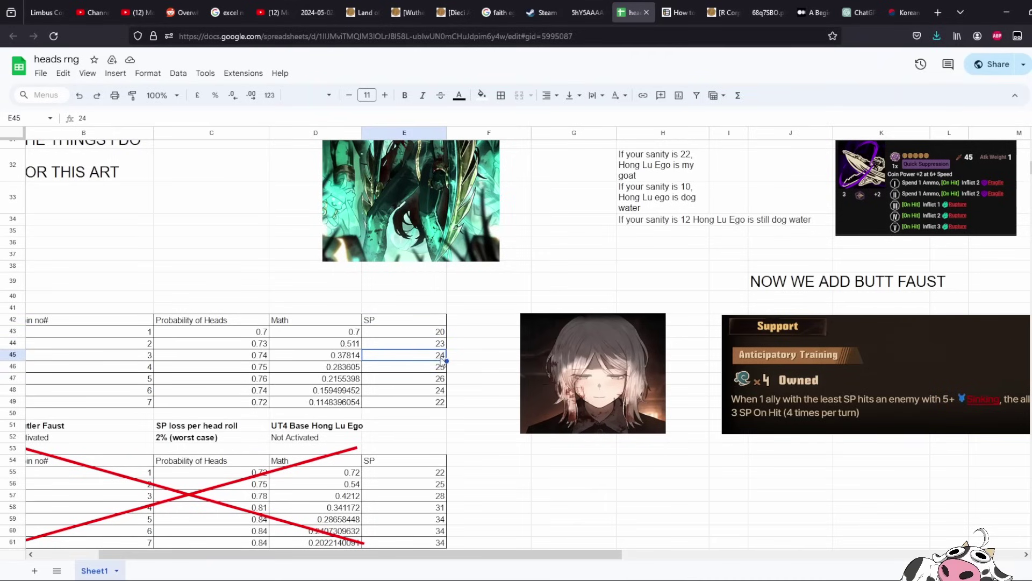
click(171, 439)
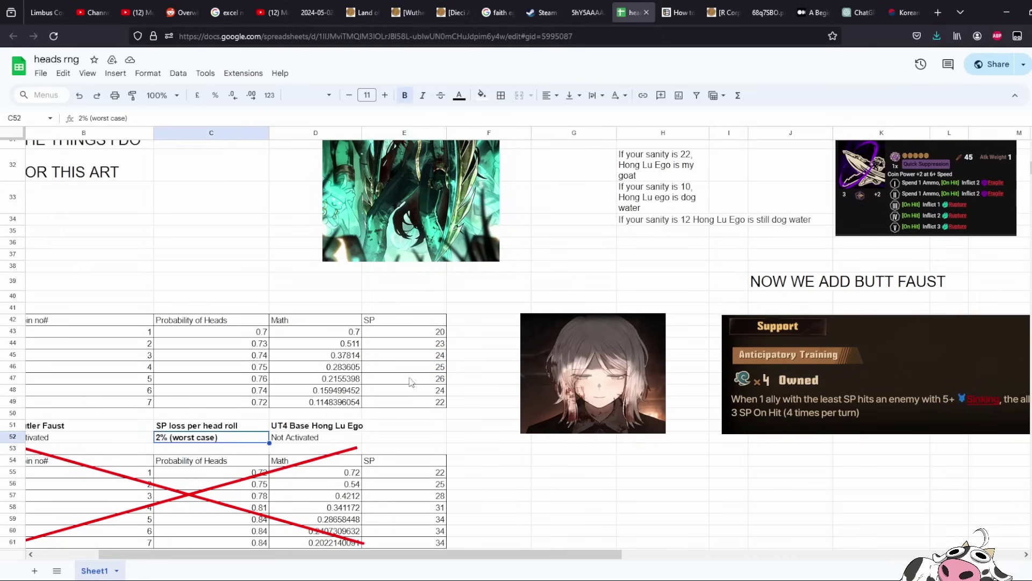
click(442, 358)
key(Down)
key(Down)
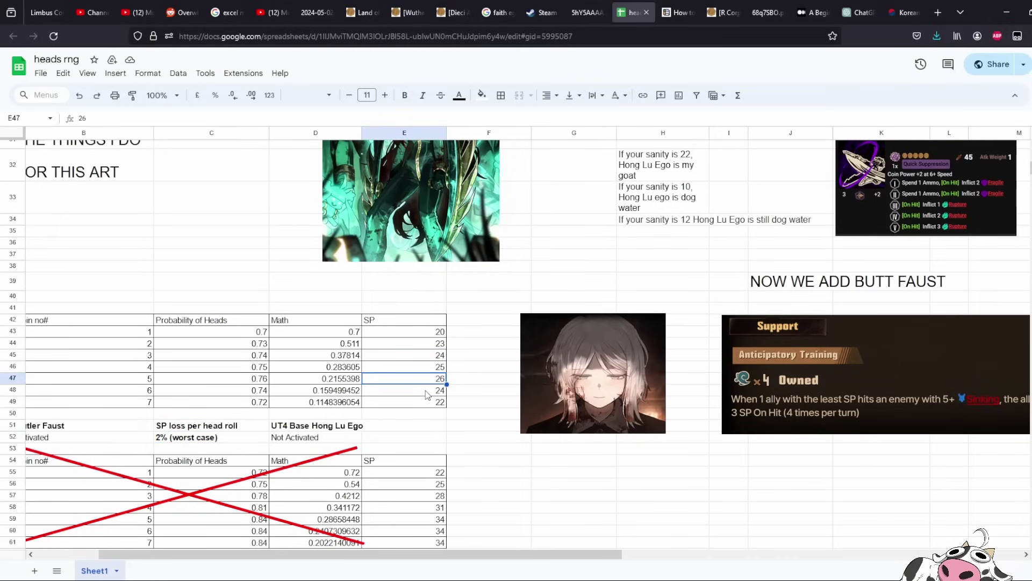
- Check the Faust table's remaining SP values and compare its coin 7 probability in D49 with the original worst-case table
key(Down)
key(Down)
key(Down)
key(Down)
key(Down)
click(348, 406)
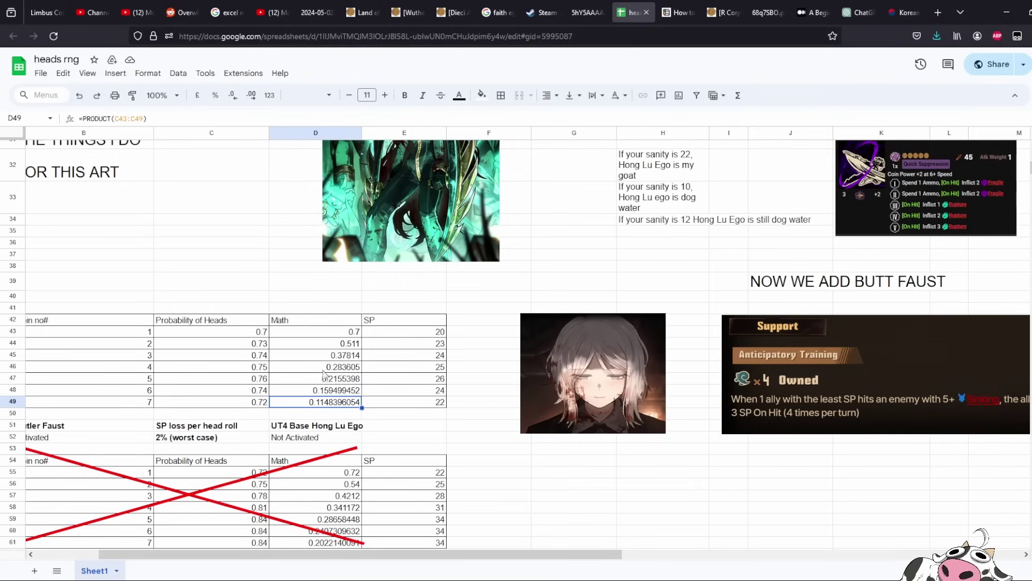
scroll(323, 371, up, 10)
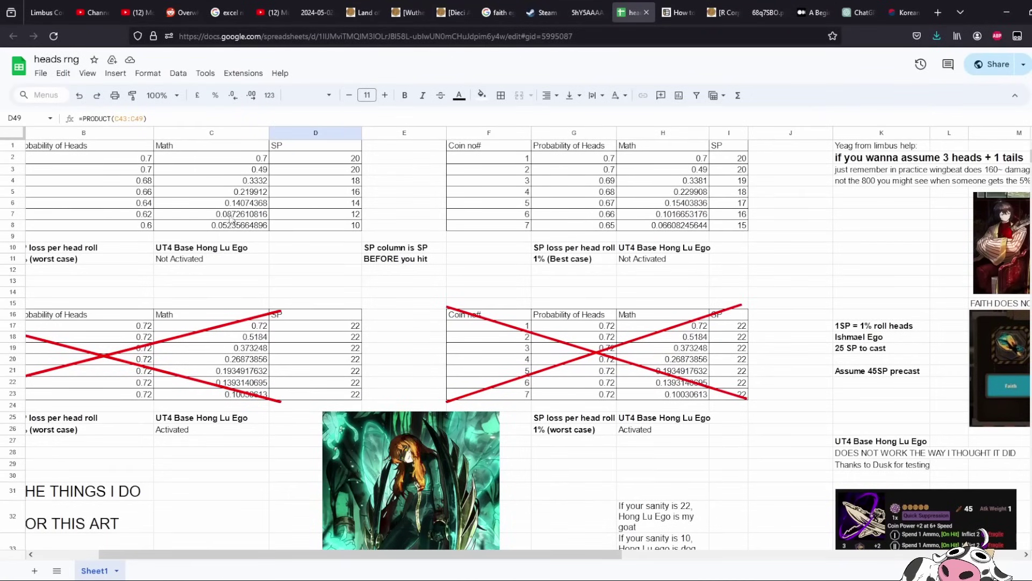
- Compare the coin 7 probability in the 1% best-case table with the coin 5 to 7 probabilities in the 2% worst-case Faust table
click(666, 228)
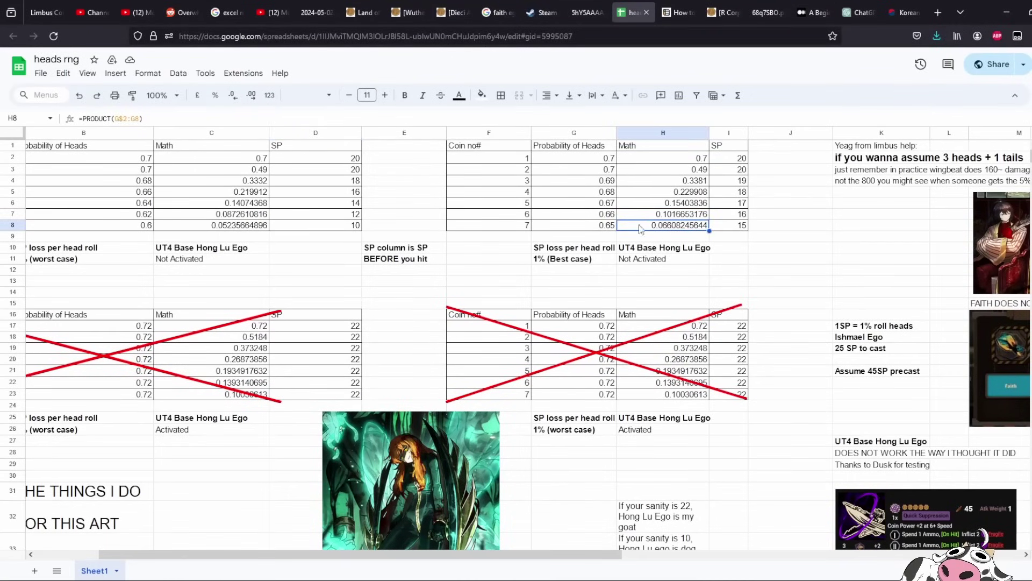
scroll(641, 229, down, 10)
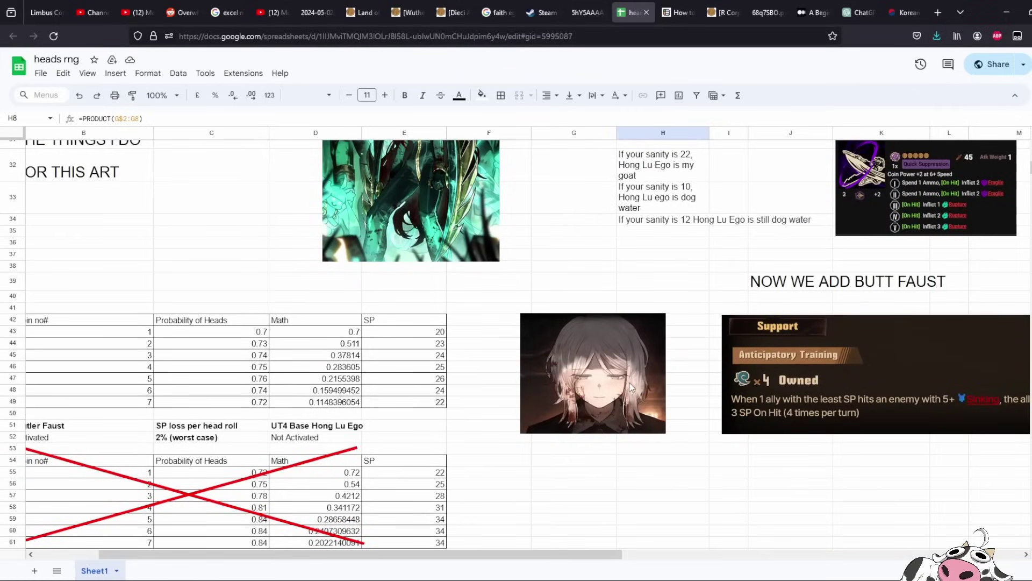
click(347, 404)
click(347, 390)
click(347, 379)
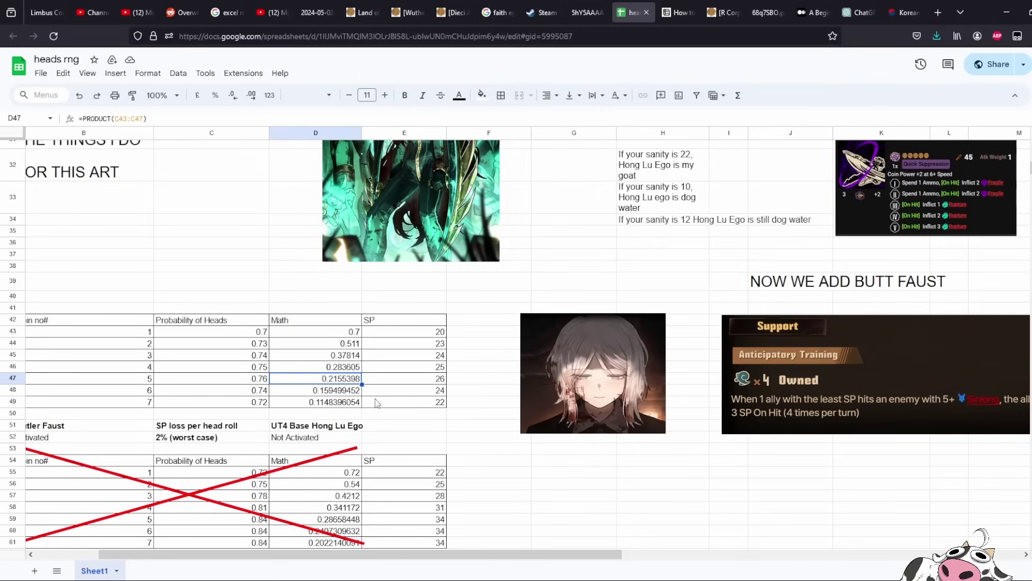
click(181, 441)
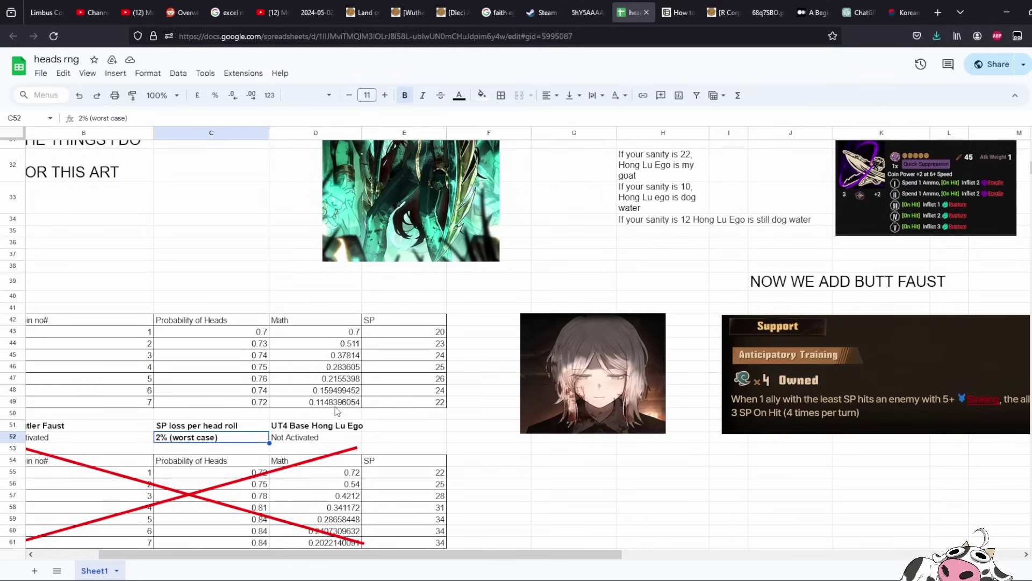
scroll(366, 398, down, 2)
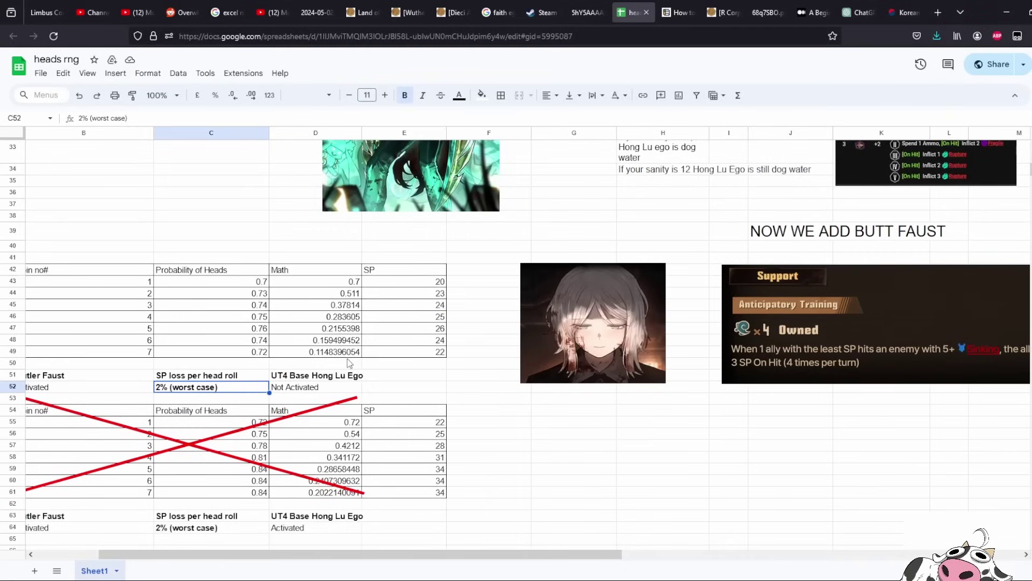
- Review the SP and coin 7 probability in the crossed-out Faust table with UT4 Base Hong Lu Ego activated
click(440, 375)
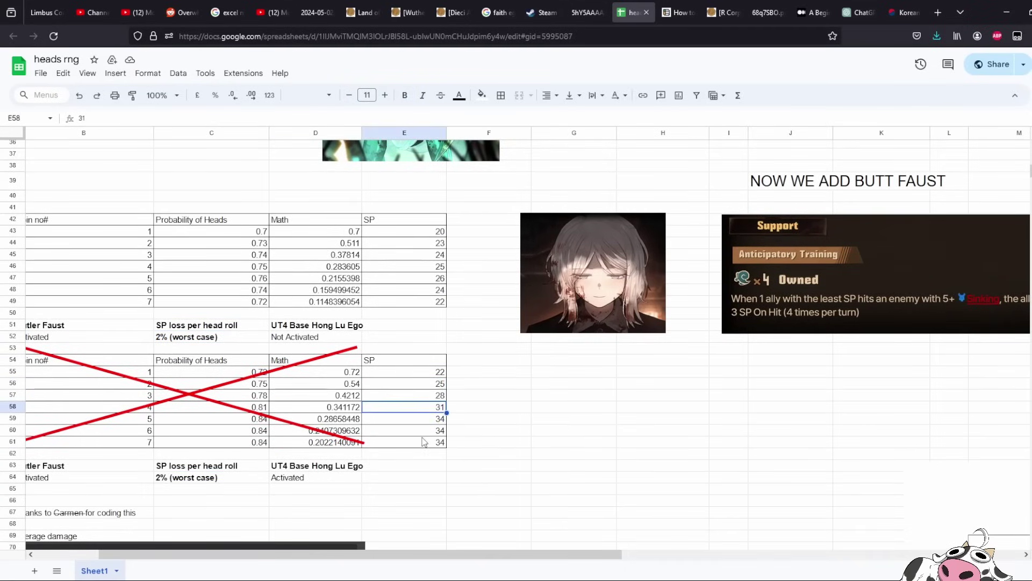
click(315, 467)
click(408, 466)
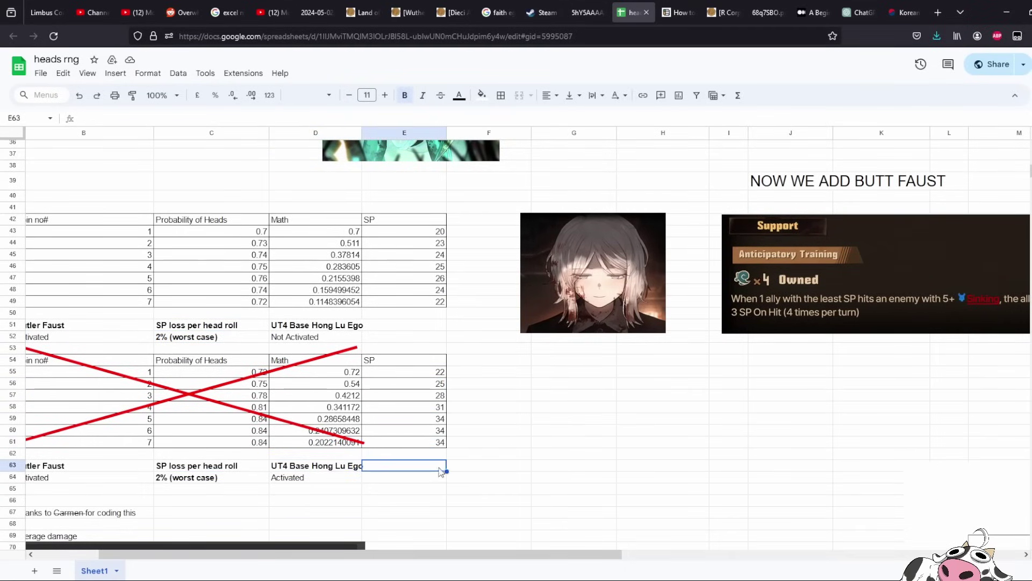
click(430, 442)
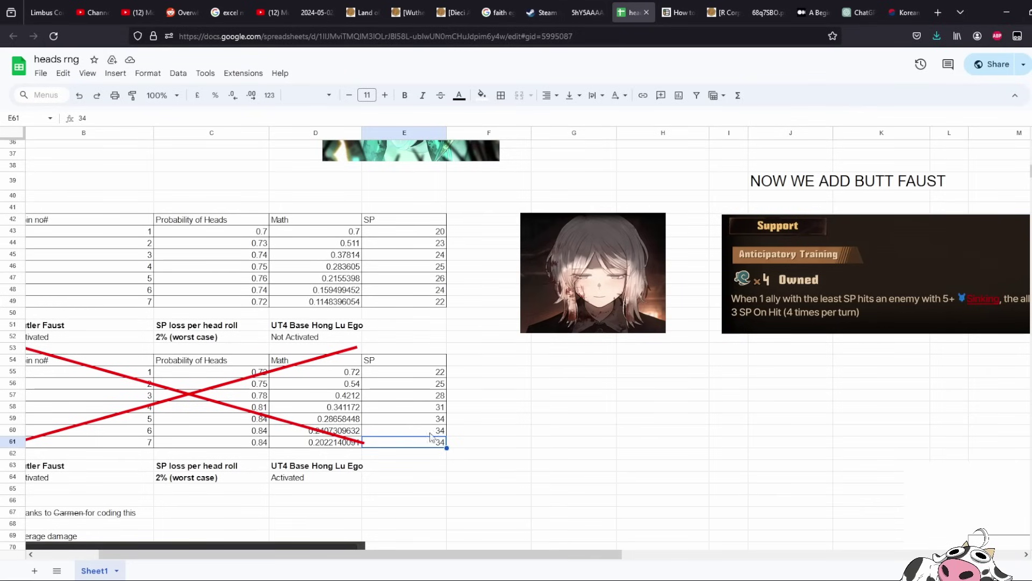
click(334, 443)
click(521, 454)
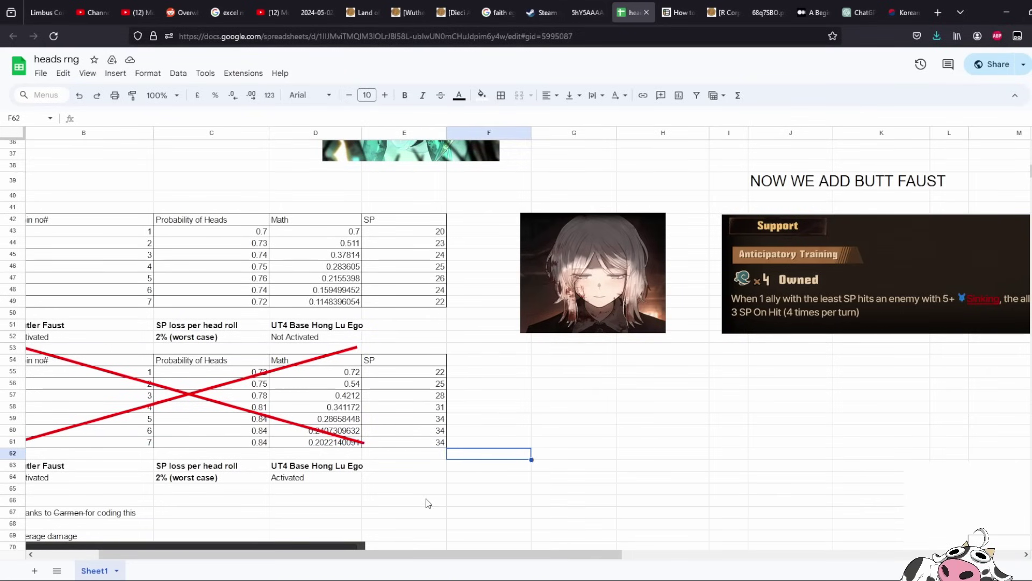
- Look over the SP Loss Efficiency and Faith gift images near the sheet's first rows, and the Anticipatory Training passive image
scroll(463, 472, up, 2)
scroll(478, 471, up, 12)
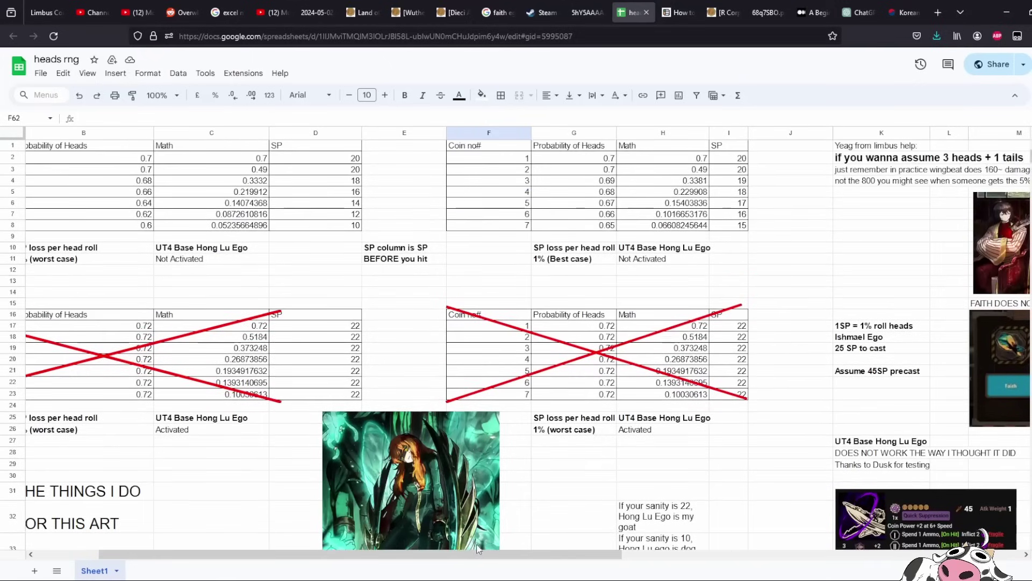
drag(560, 553, 798, 553)
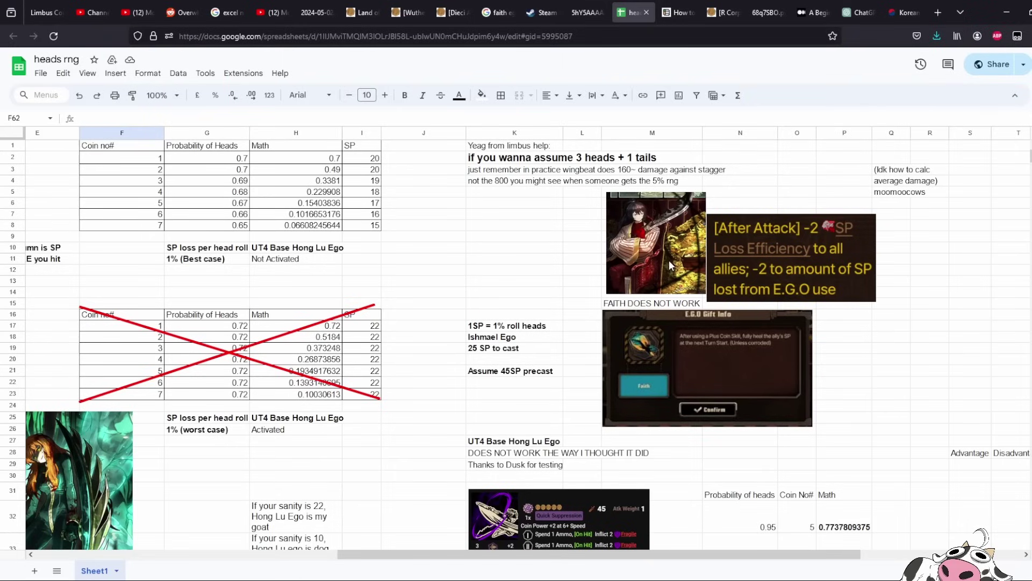
scroll(486, 425, down, 9)
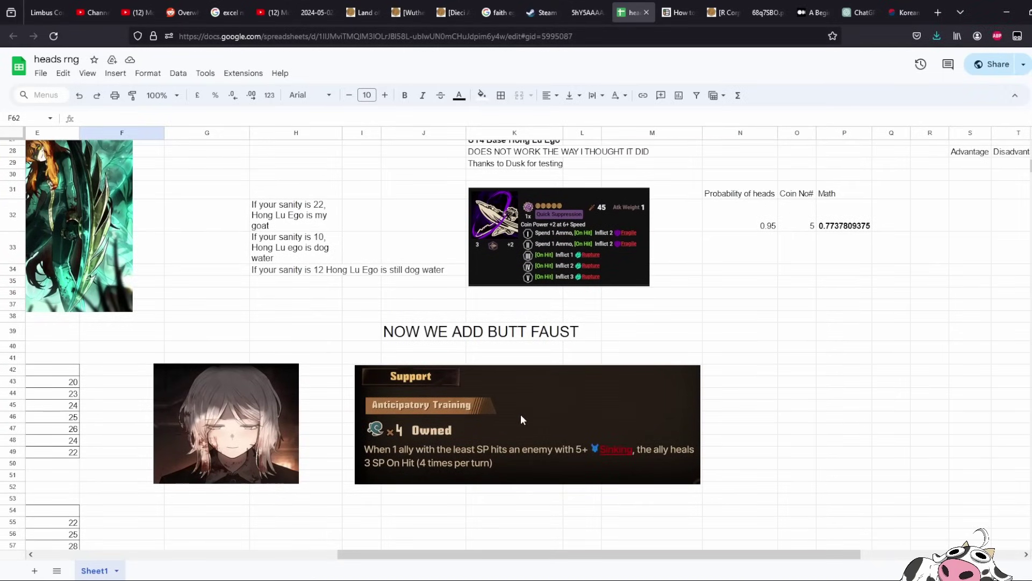
scroll(320, 504, left, 6)
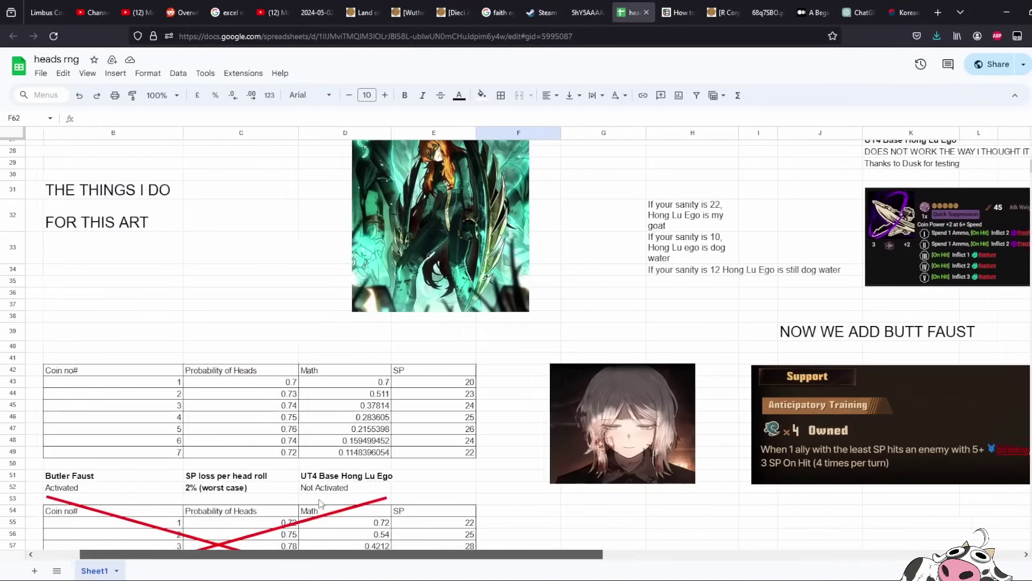
- Look through both Butler Faust tables and check the coin 7 probability in D49 of the table with Hong Lu Ego not activated
scroll(477, 422, down, 3)
scroll(472, 398, down, 2)
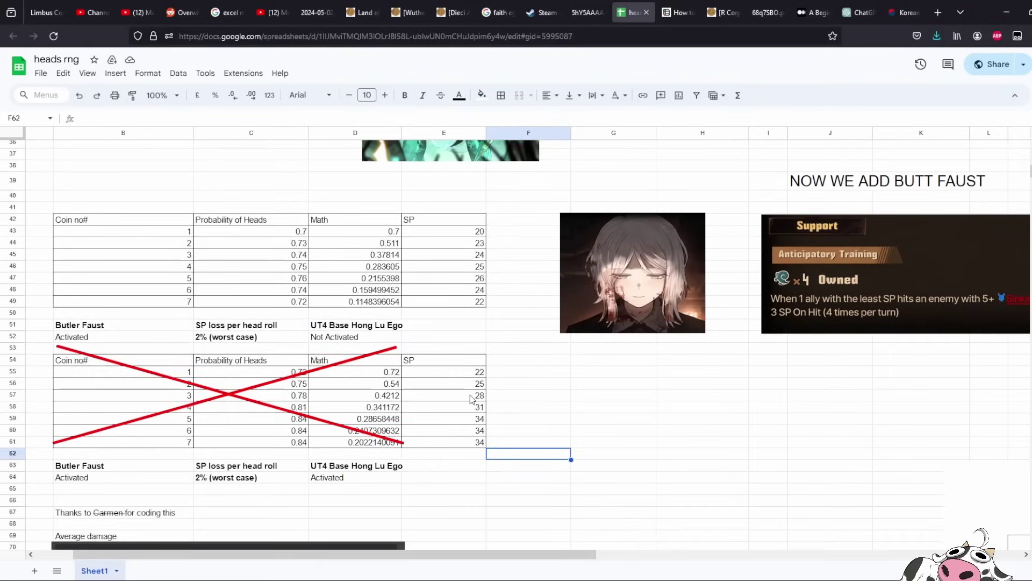
scroll(472, 399, up, 2)
scroll(591, 329, up, 8)
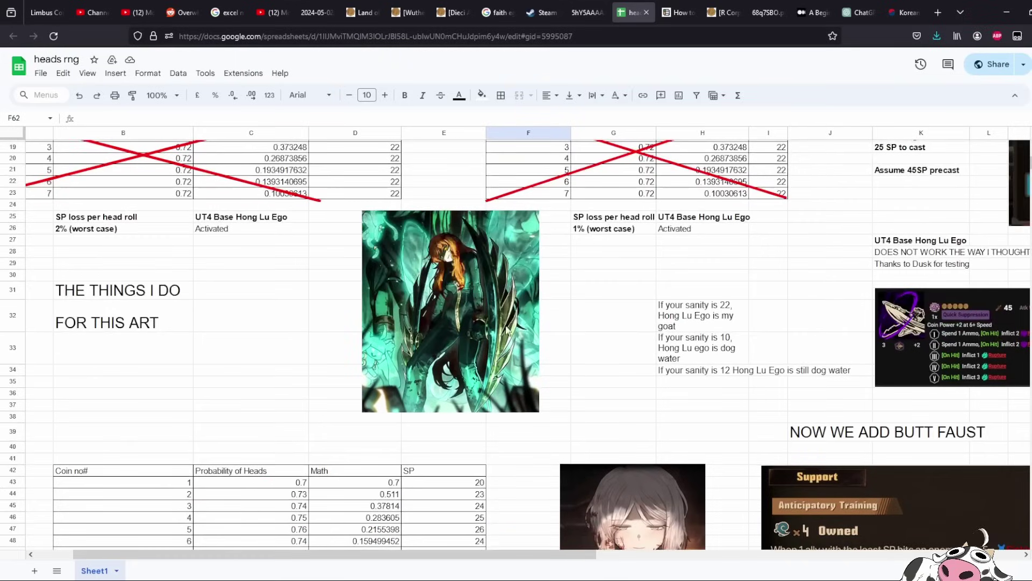
scroll(545, 358, down, 4)
scroll(545, 358, down, 3)
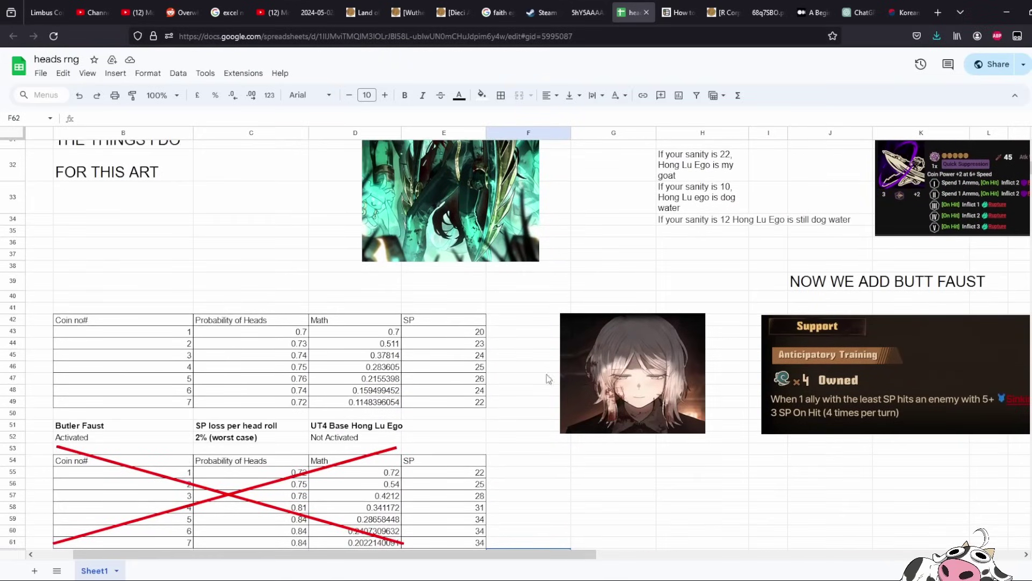
scroll(573, 463, down, 3)
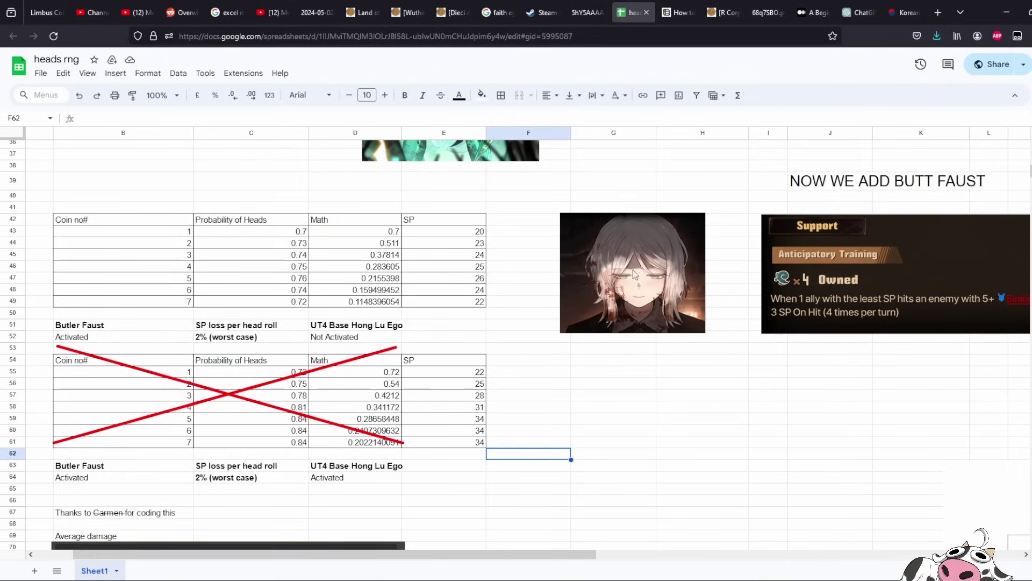
scroll(606, 401, down, 2)
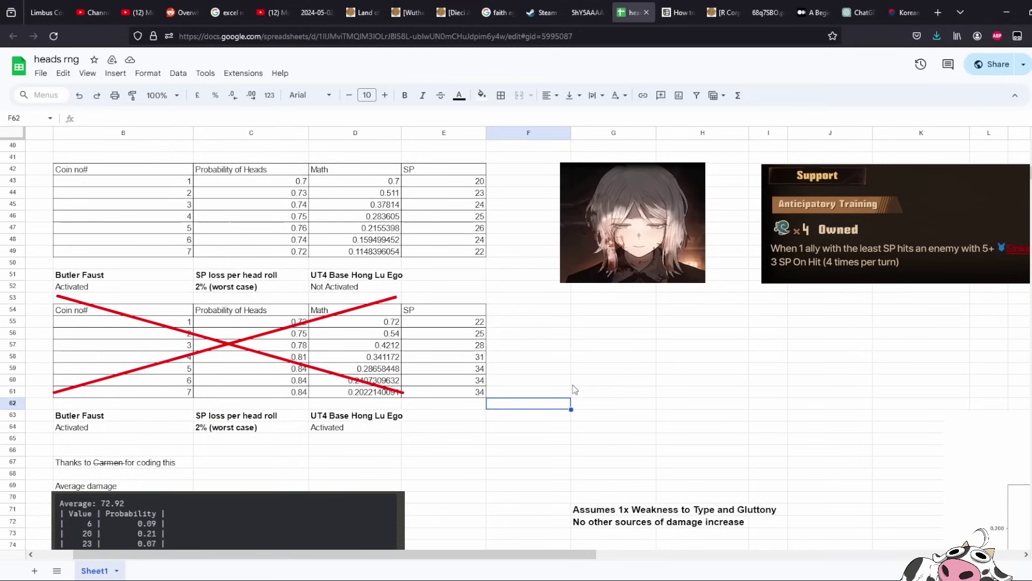
scroll(574, 389, up, 3)
click(340, 352)
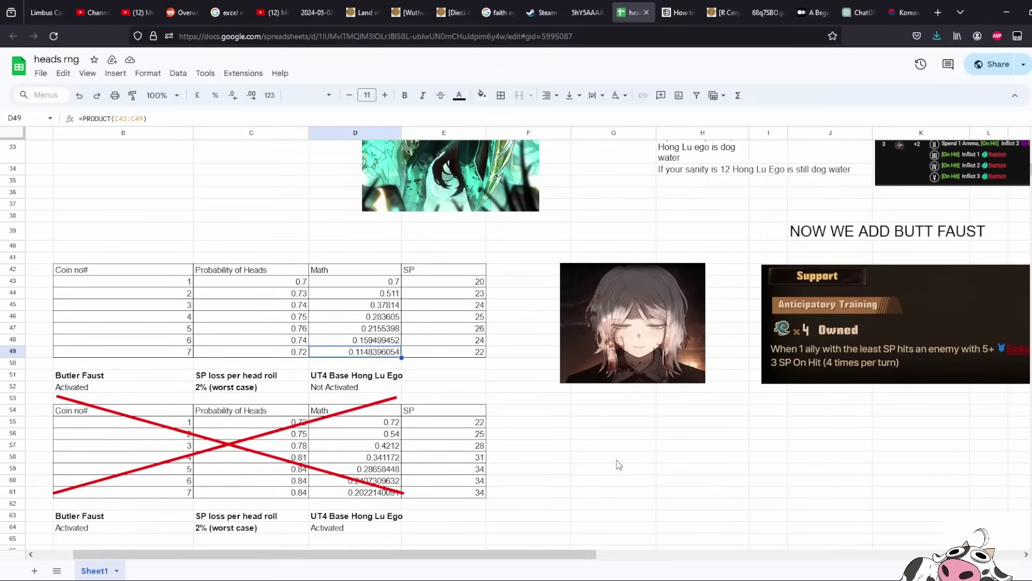
click(574, 457)
- Find the Probability Distribution of Values chart beyond the Faust tables and view its bars and value axis
scroll(533, 469, down, 3)
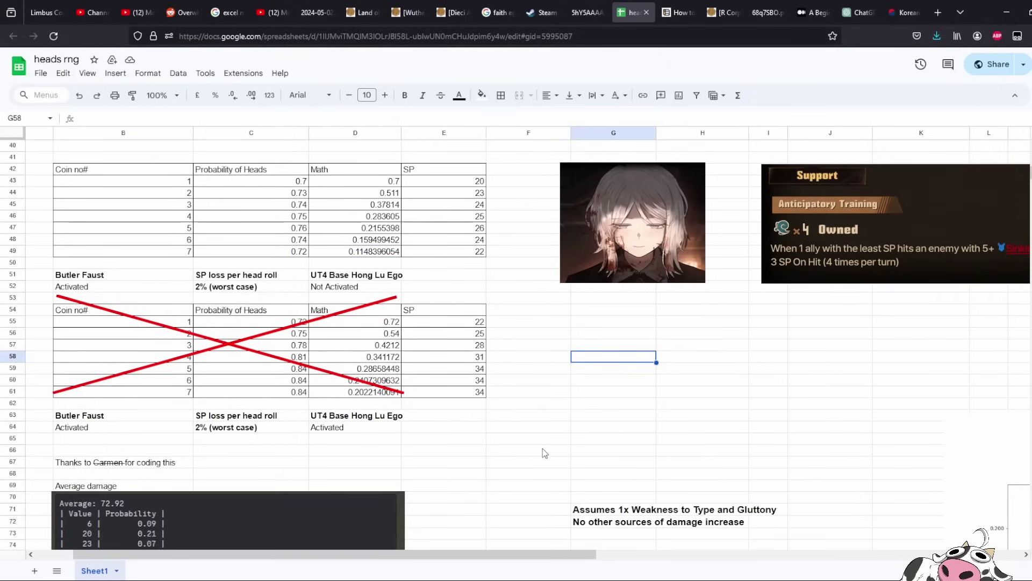
scroll(519, 475, down, 7)
drag(490, 554, 845, 535)
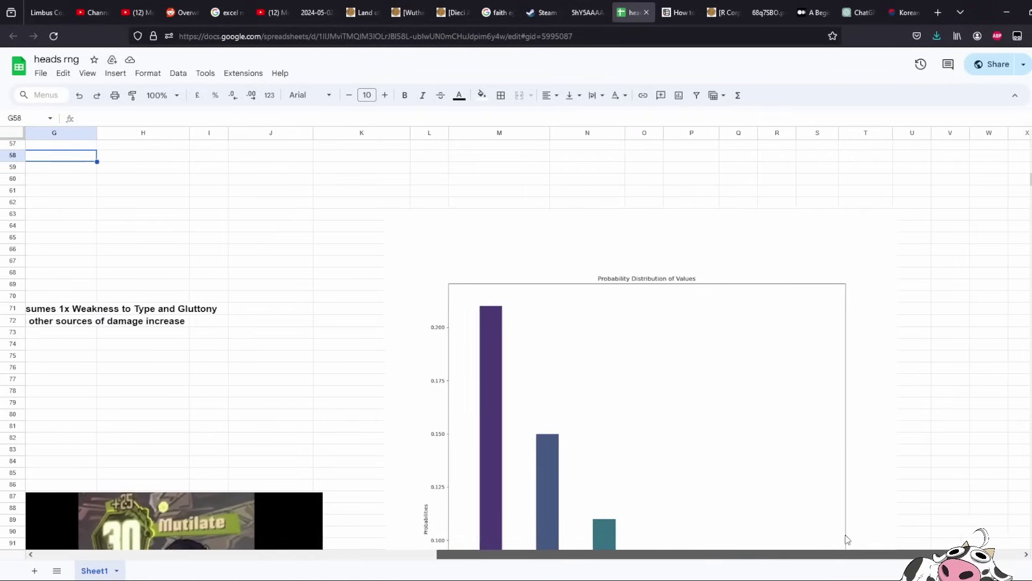
scroll(464, 402, down, 4)
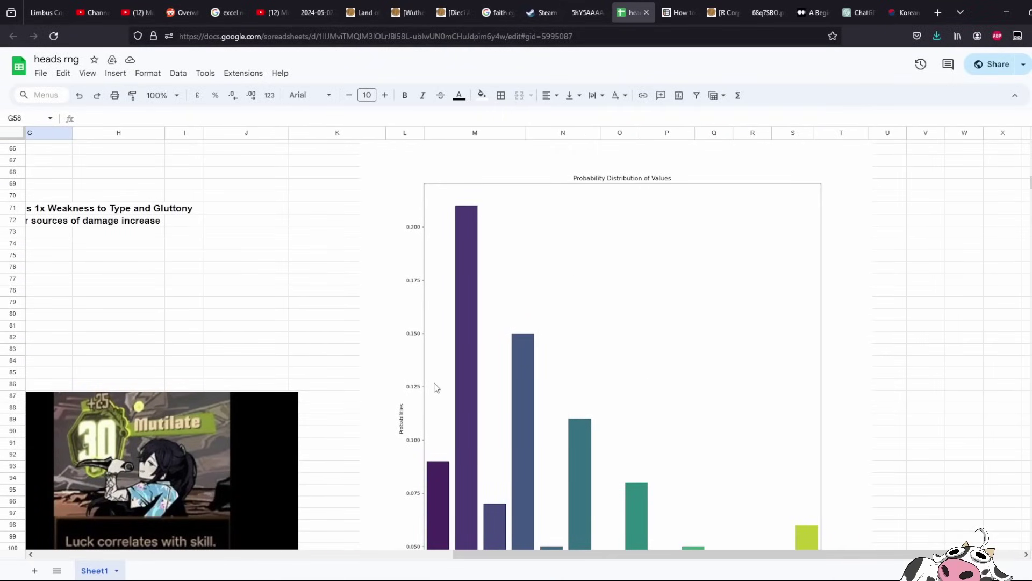
scroll(558, 531, right, 2)
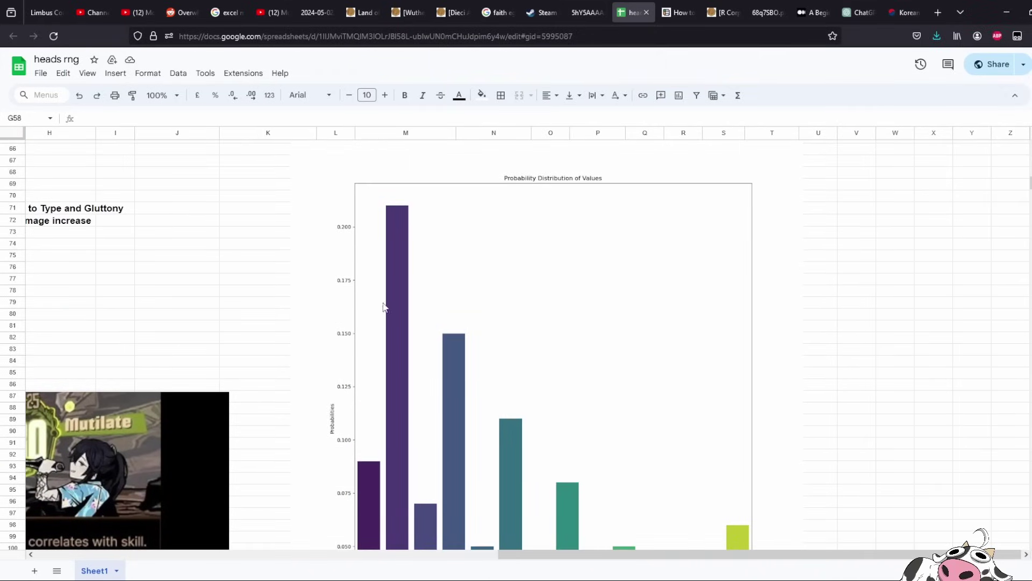
scroll(515, 252, down, 3)
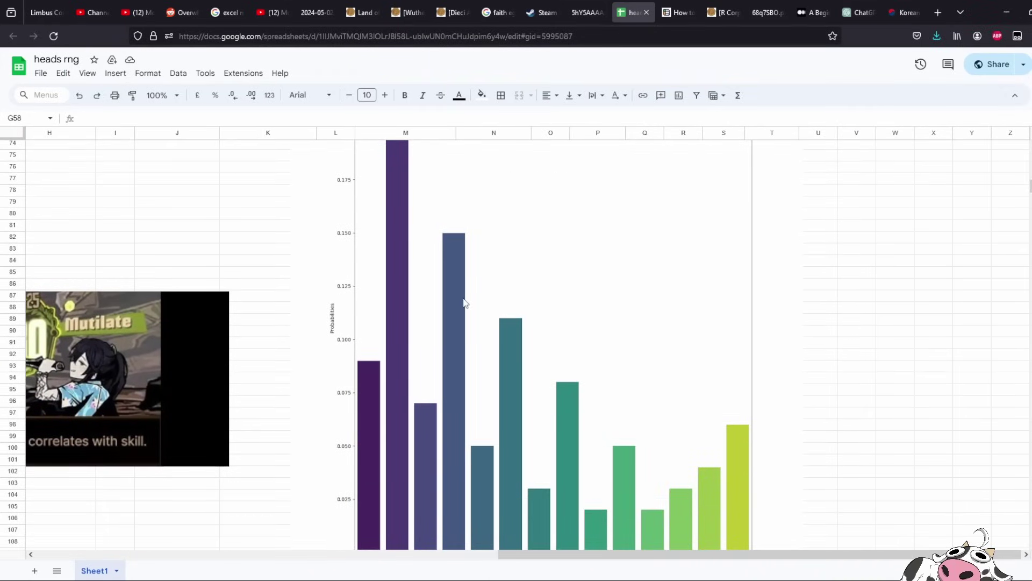
scroll(471, 291, up, 5)
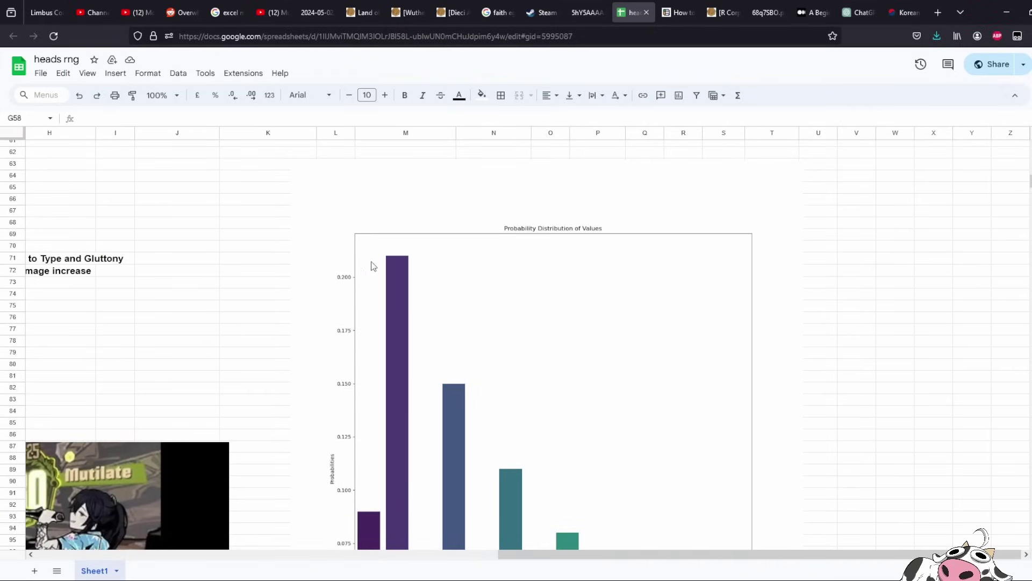
scroll(393, 285, down, 8)
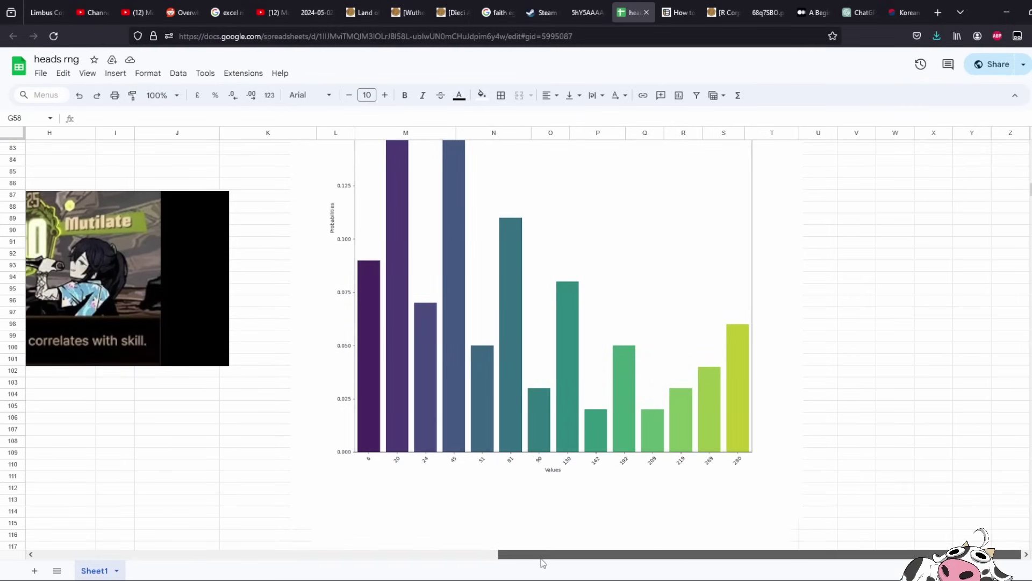
- Look over the average damage tables below the Faust tables and select the coding credit in B67
drag(544, 556, 151, 555)
scroll(180, 380, up, 13)
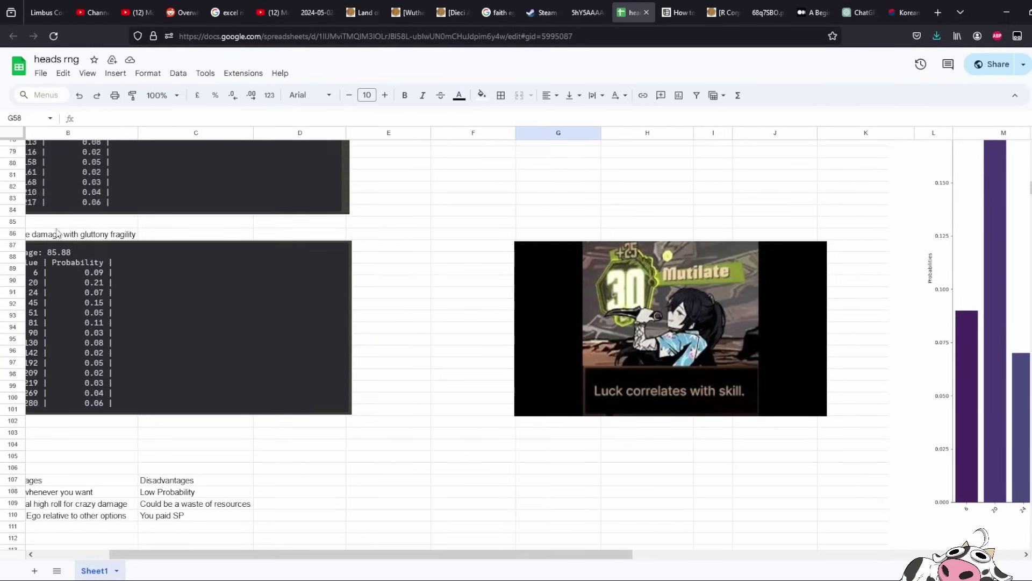
drag(317, 555, 243, 555)
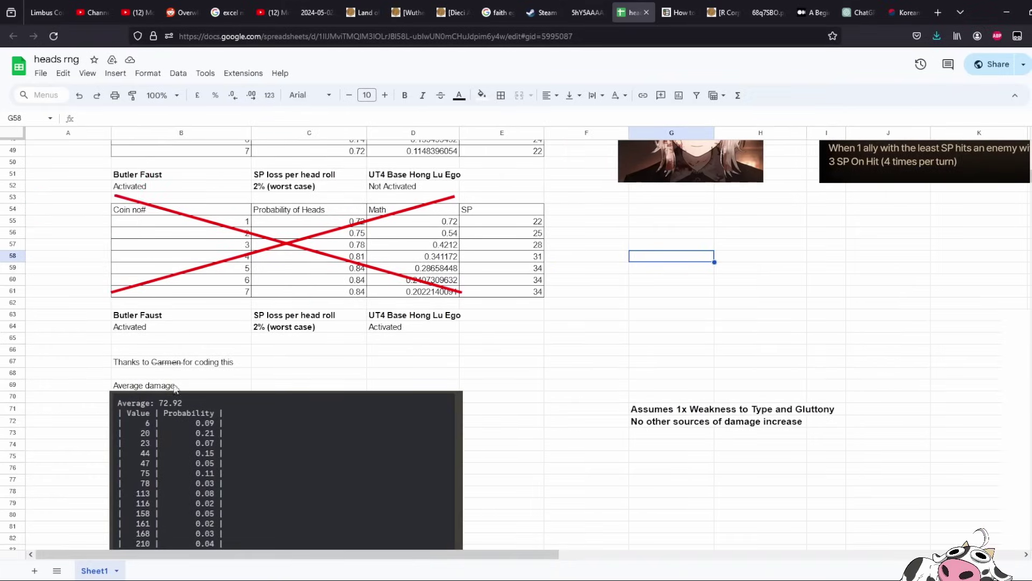
click(185, 365)
- Examine the Probability Distribution of Values chart, reading each damage value against its probability, and the weakness assumptions noted beside it
drag(312, 554, 672, 553)
scroll(436, 378, down, 5)
scroll(436, 378, down, 2)
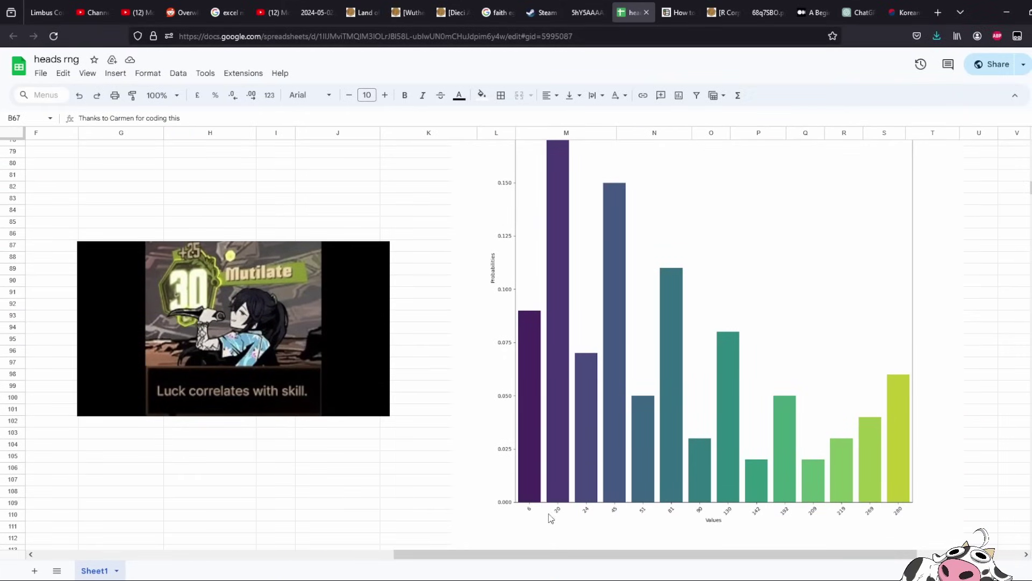
scroll(558, 292, up, 4)
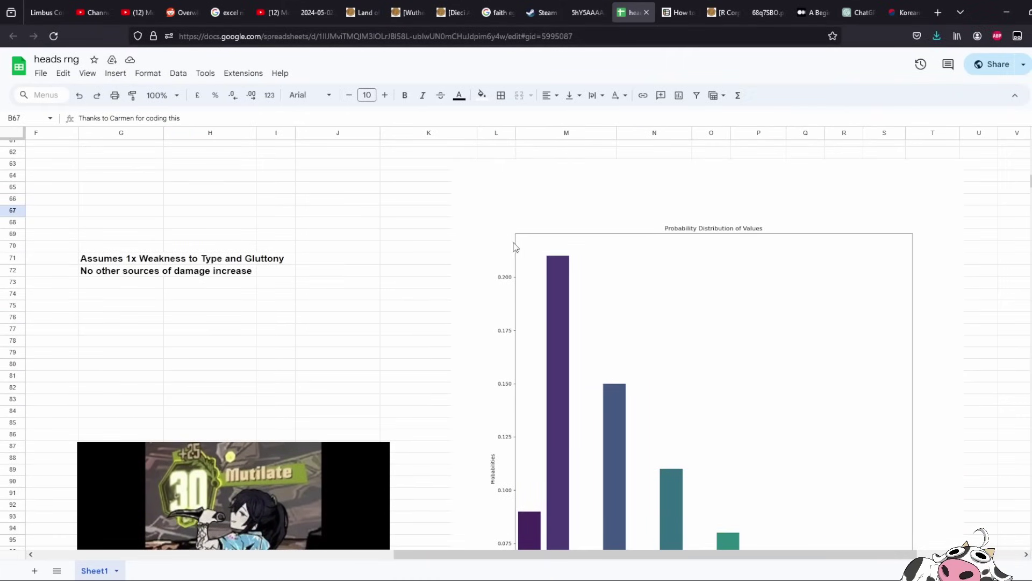
scroll(560, 264, down, 5)
scroll(591, 305, up, 3)
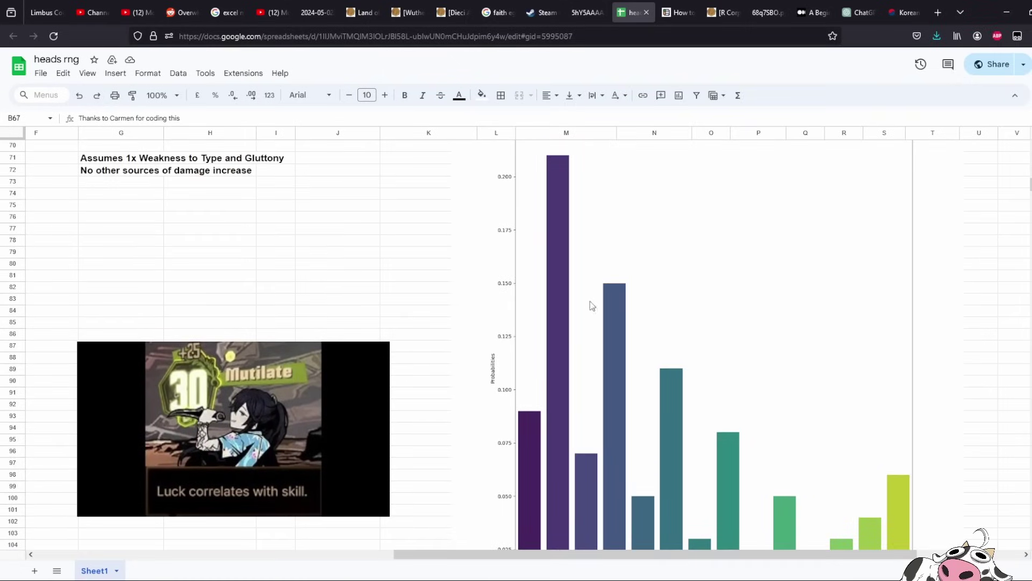
scroll(621, 286, down, 2)
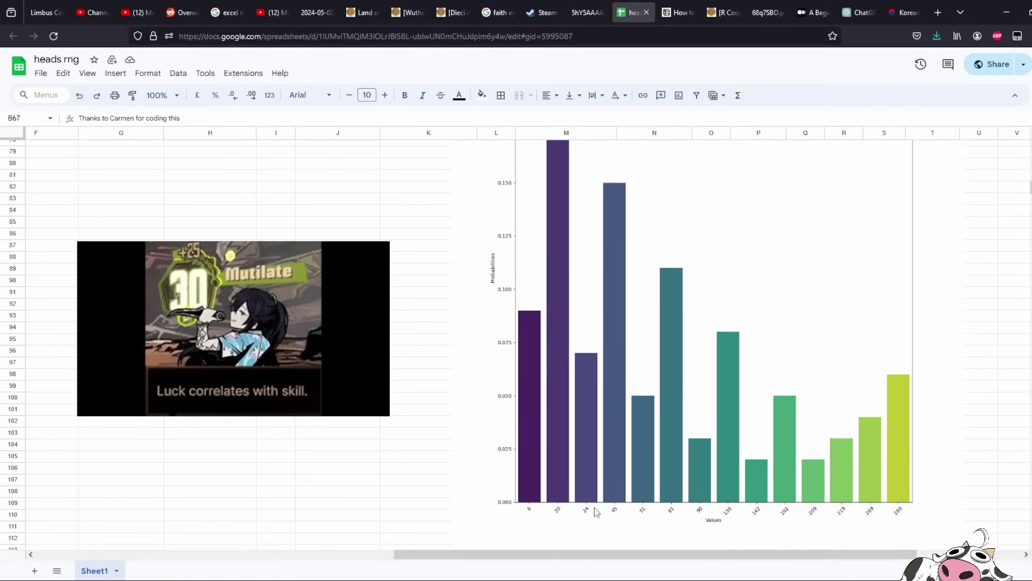
scroll(675, 289, up, 1)
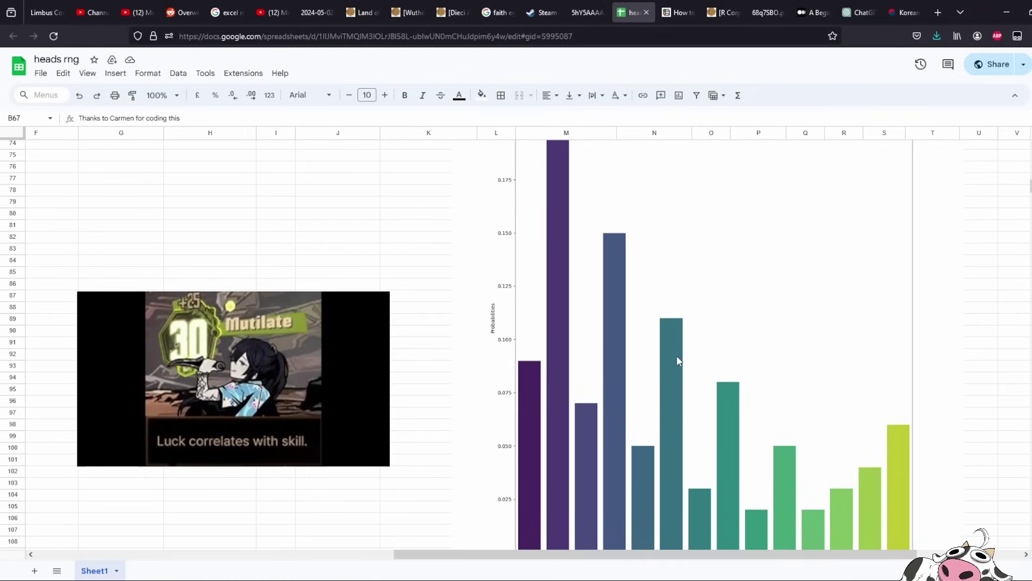
scroll(888, 427, down, 2)
scroll(875, 371, up, 1)
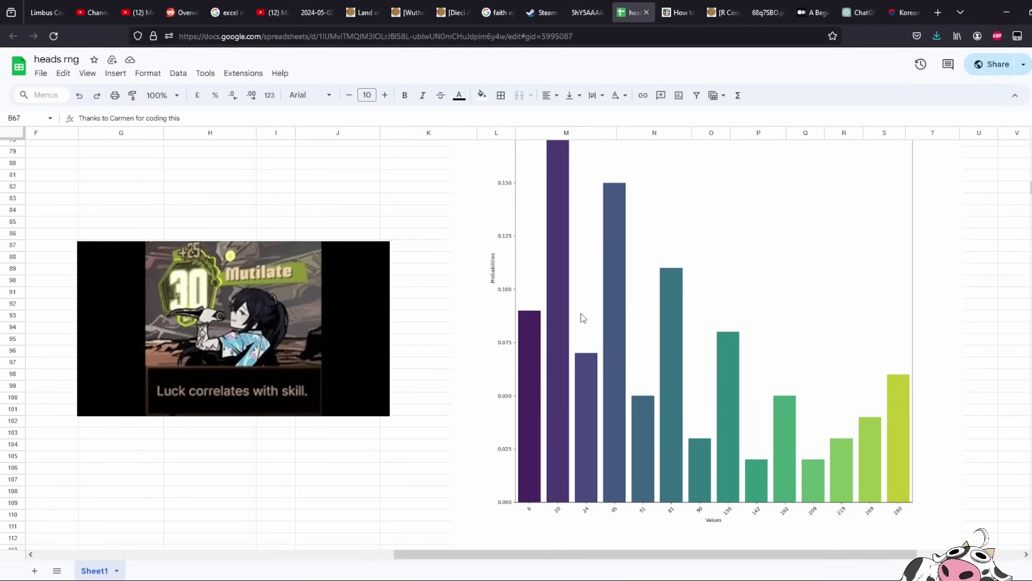
scroll(562, 298, up, 3)
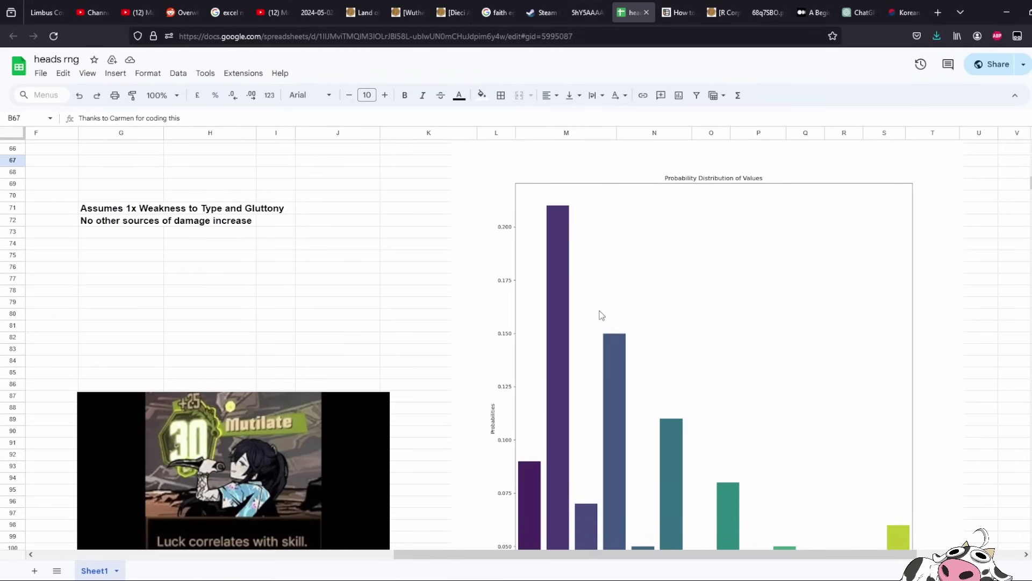
- View the lower part of the Probability Distribution of Values chart, including the damage values along its horizontal axis
scroll(601, 315, down, 2)
scroll(577, 305, up, 1)
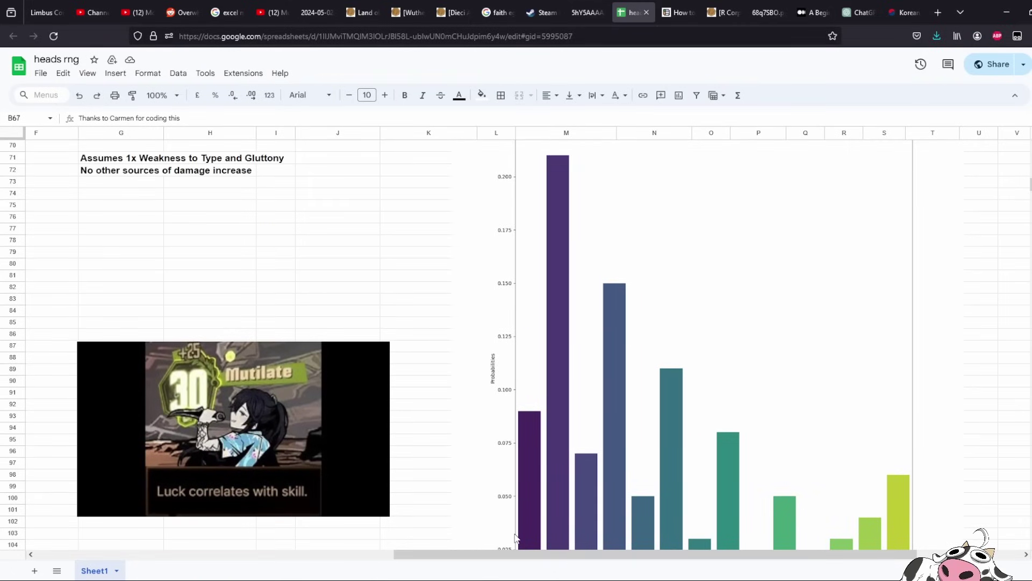
scroll(487, 484, down, 3)
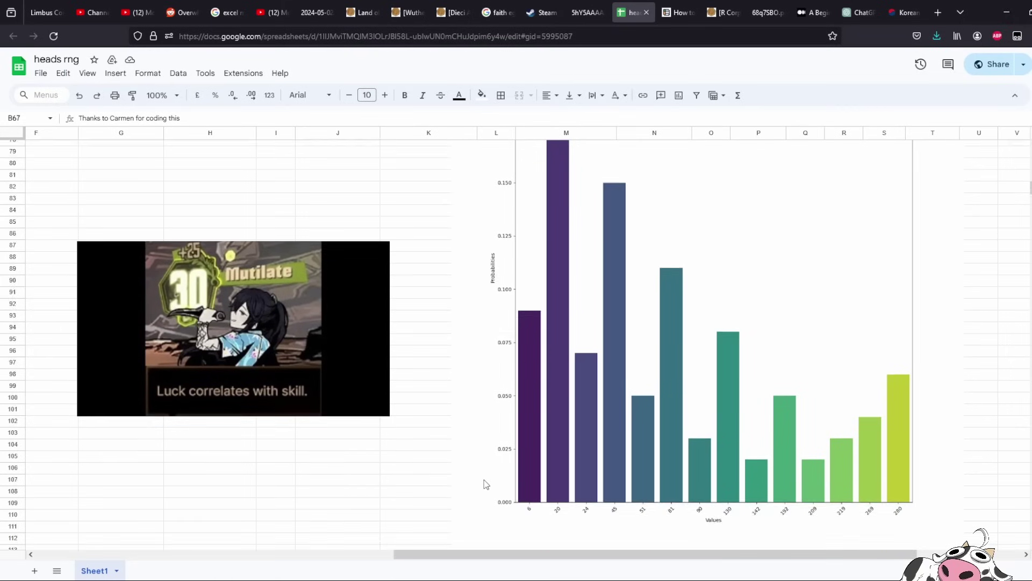
scroll(514, 491, up, 1)
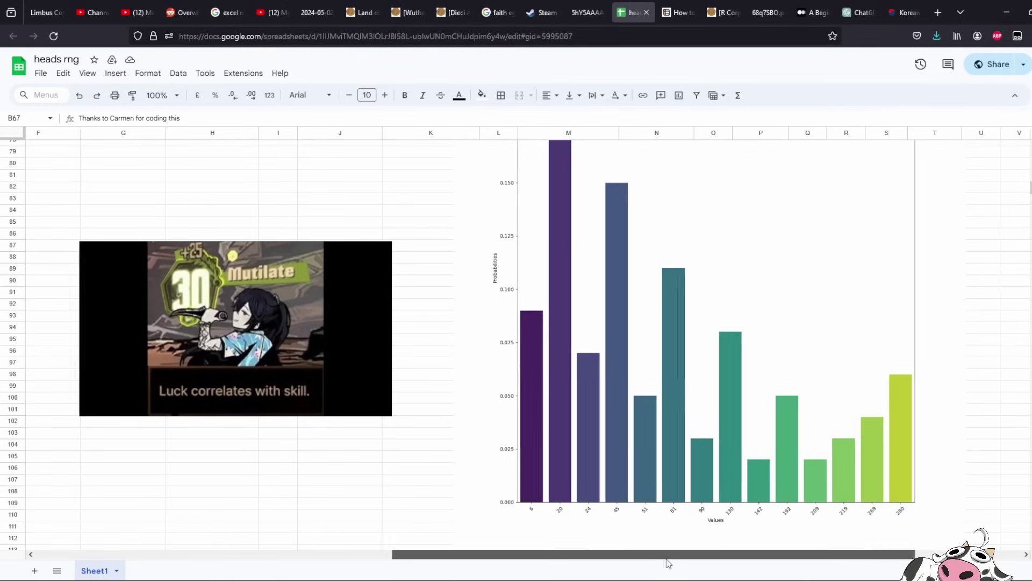
- Compare the Average damage table with the Average damage with gluttony fragility table in column B
drag(670, 555, 311, 555)
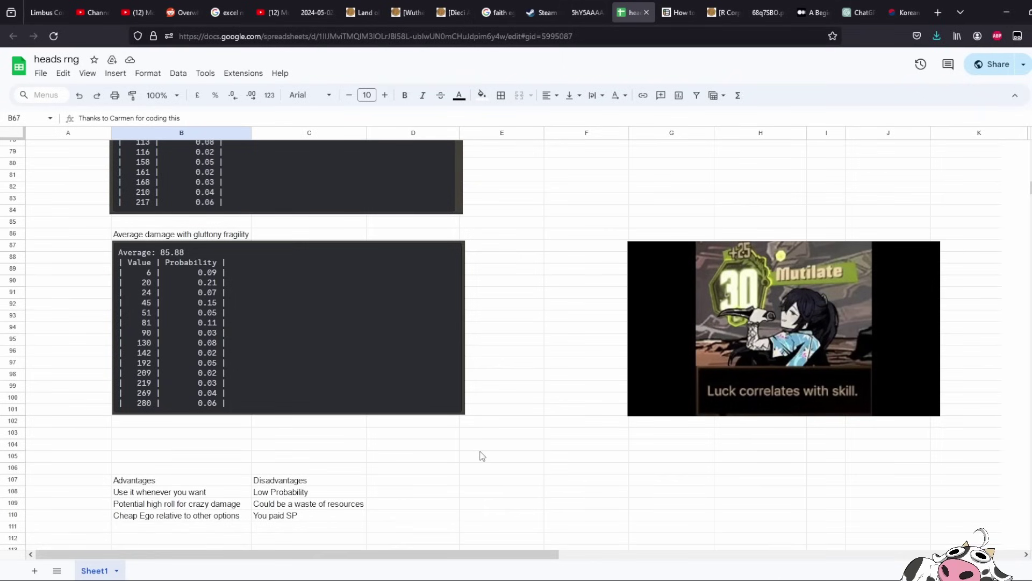
scroll(138, 244, up, 5)
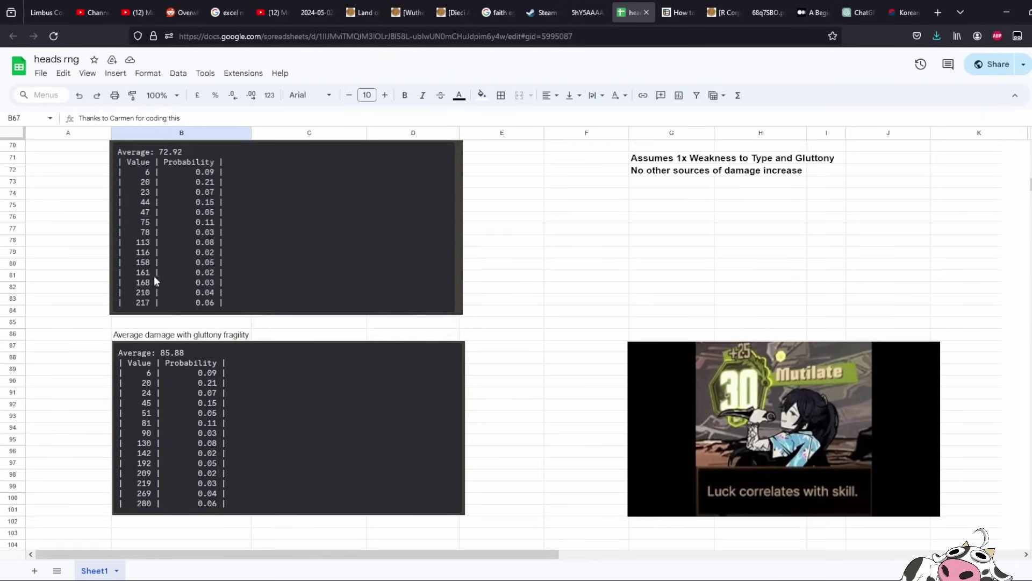
scroll(193, 386, down, 3)
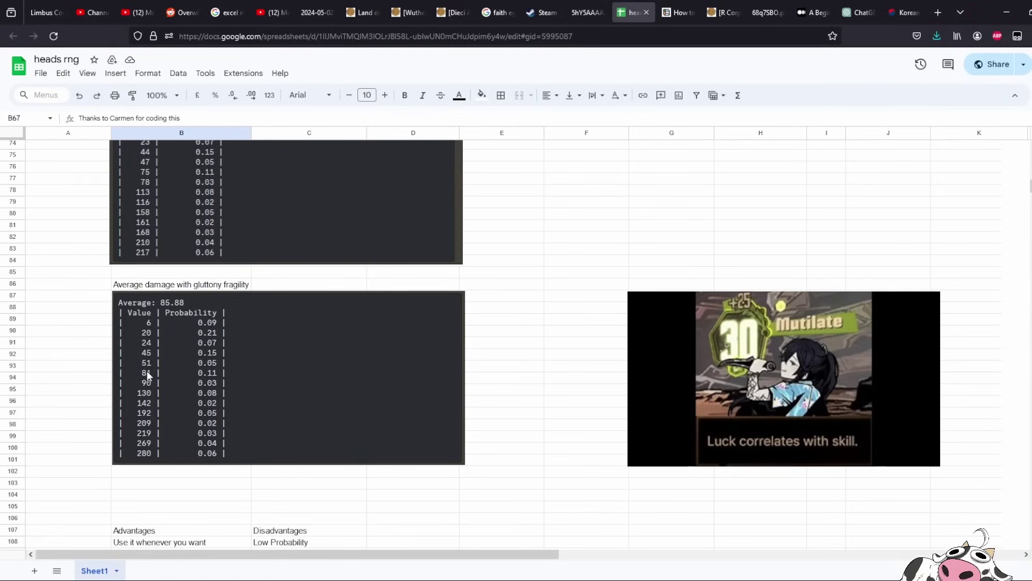
scroll(500, 470, up, 5)
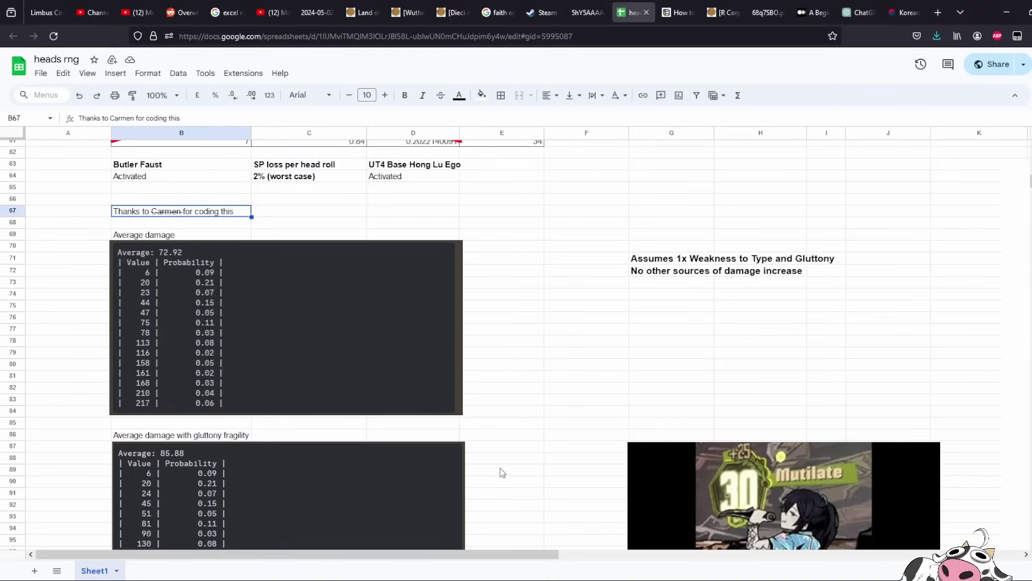
- Select the weakness assumption in G71 and relate it to the two average damage tables
scroll(470, 552, right, 5)
click(386, 259)
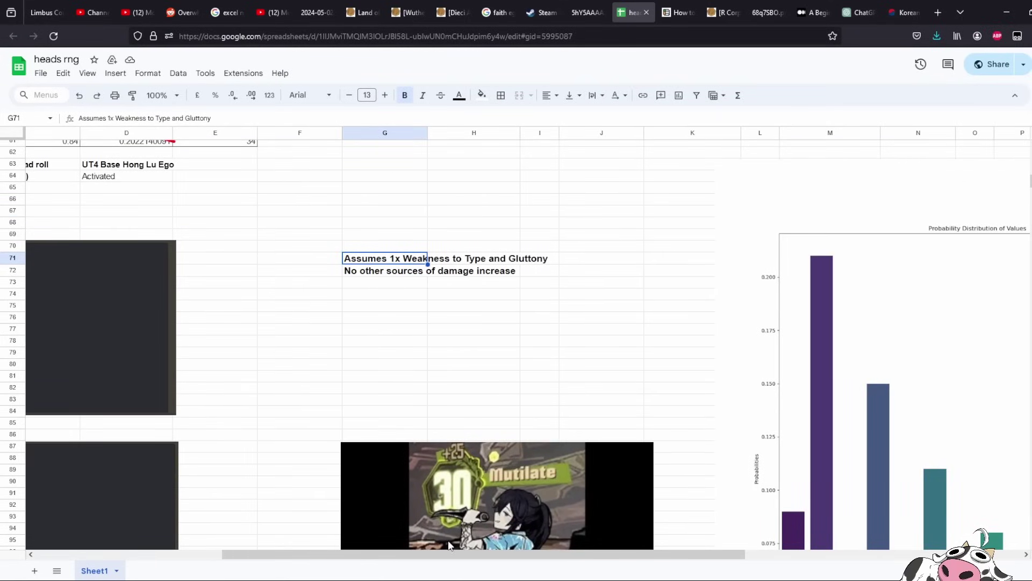
scroll(261, 539, left, 6)
scroll(262, 516, down, 2)
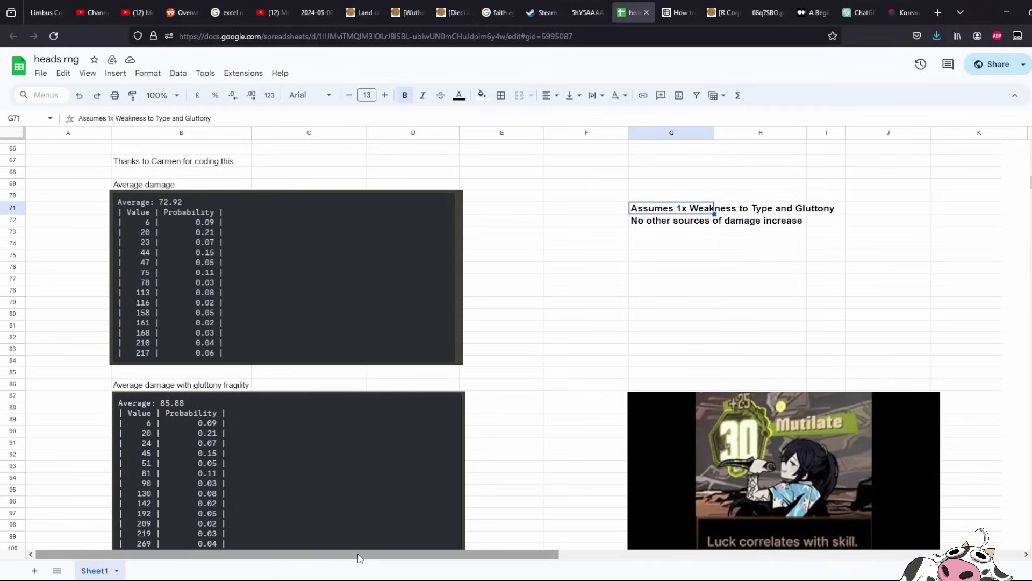
- Look over the Luck correlates with skill image and recheck the full range of bars in the probability chart
drag(357, 554, 508, 556)
scroll(621, 436, down, 2)
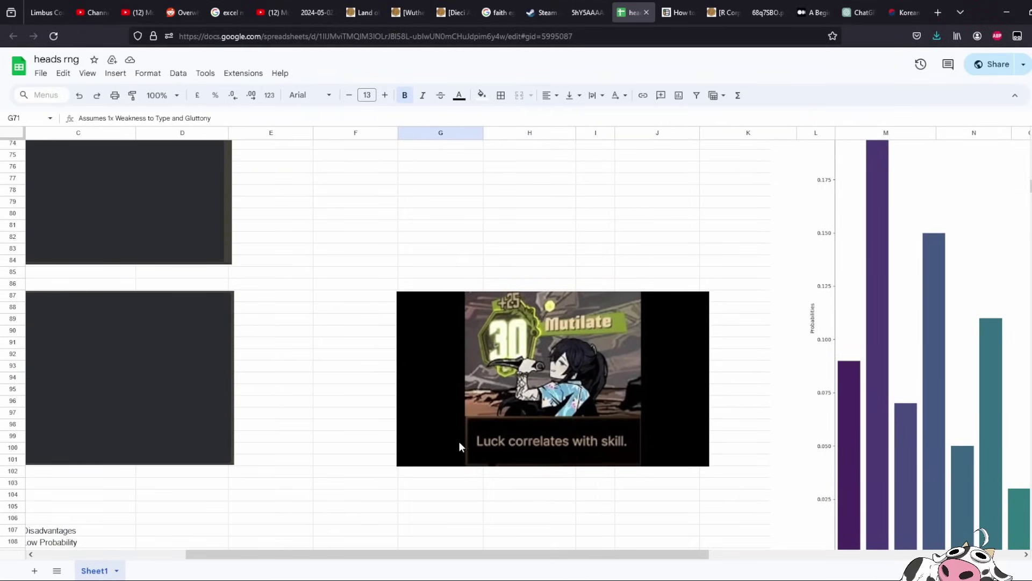
scroll(521, 422, up, 1)
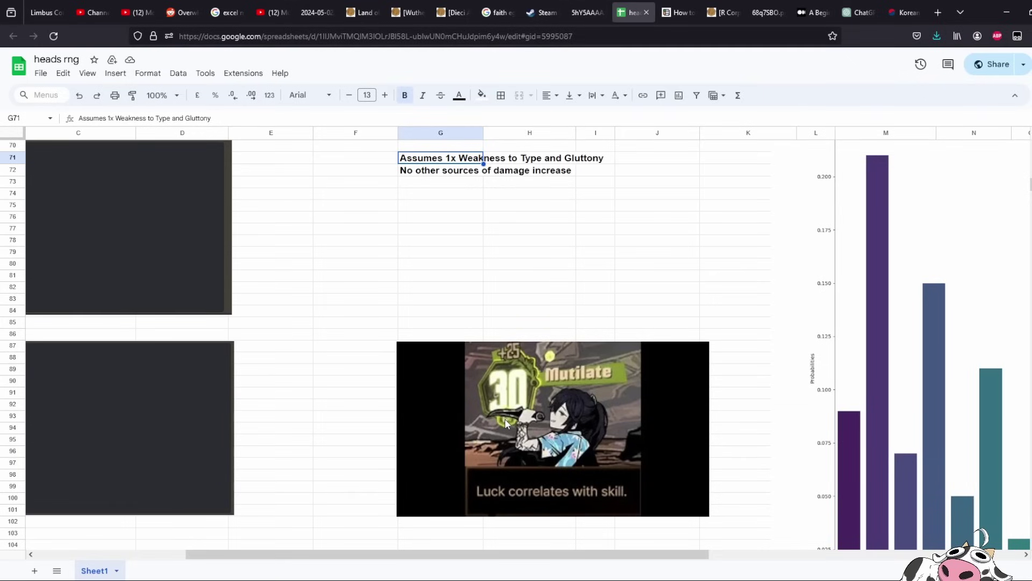
drag(590, 560, 903, 560)
scroll(708, 418, down, 3)
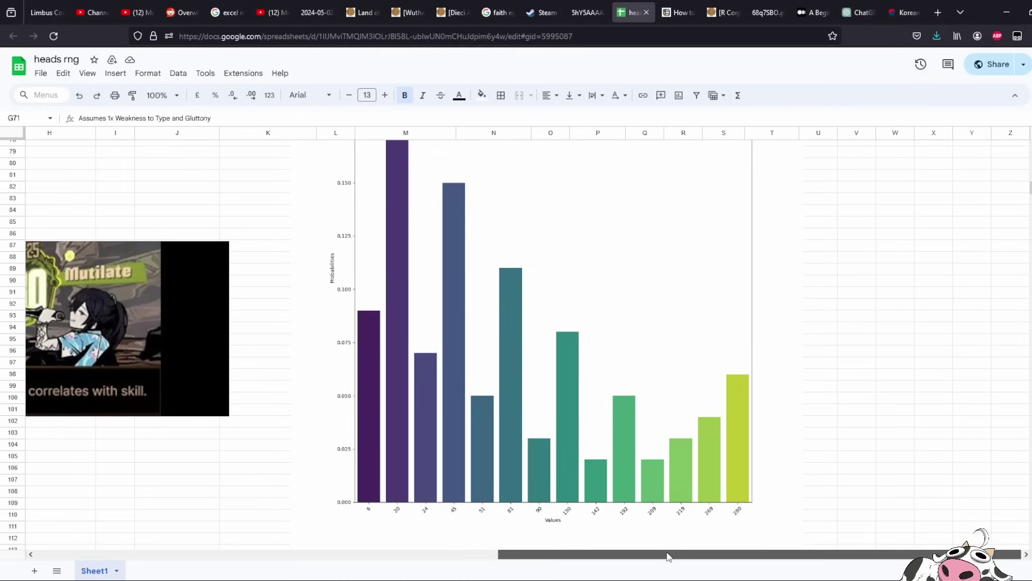
drag(668, 554, 223, 535)
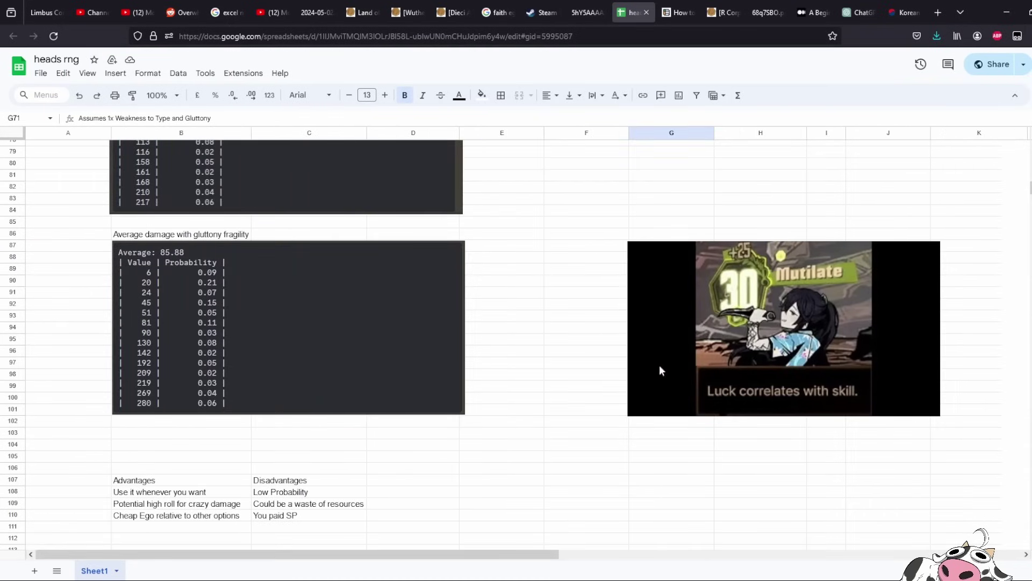
- Go through the Advantages list below the damage tables, selecting each entry from B108 to B110 in turn
scroll(454, 428, down, 2)
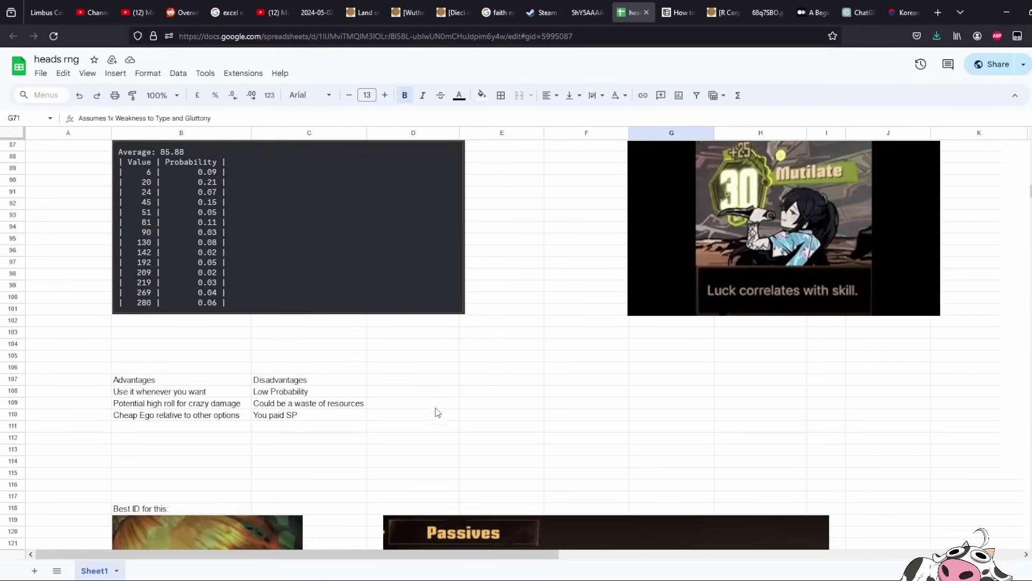
drag(150, 382, 325, 422)
click(322, 444)
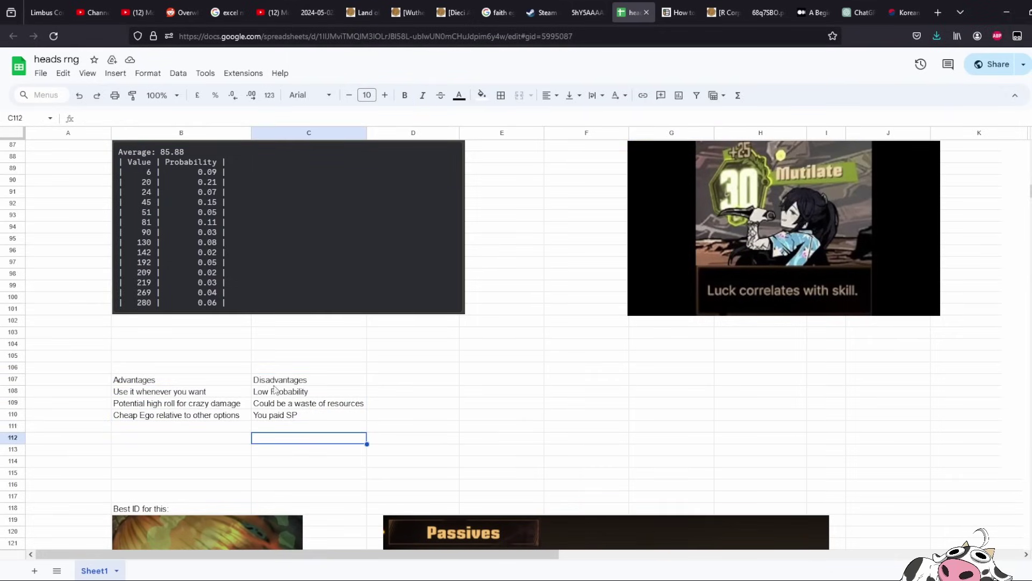
click(193, 392)
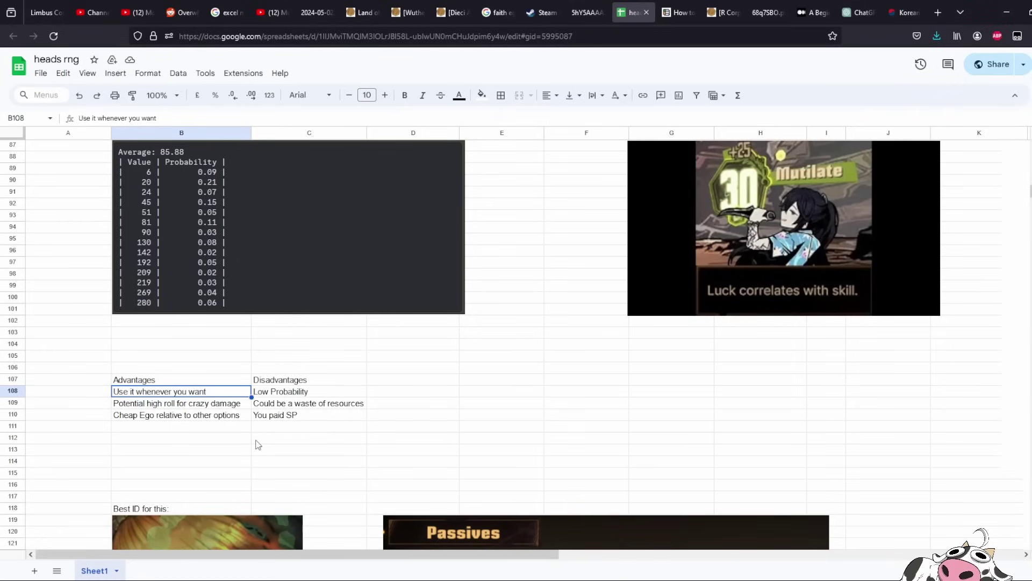
click(202, 407)
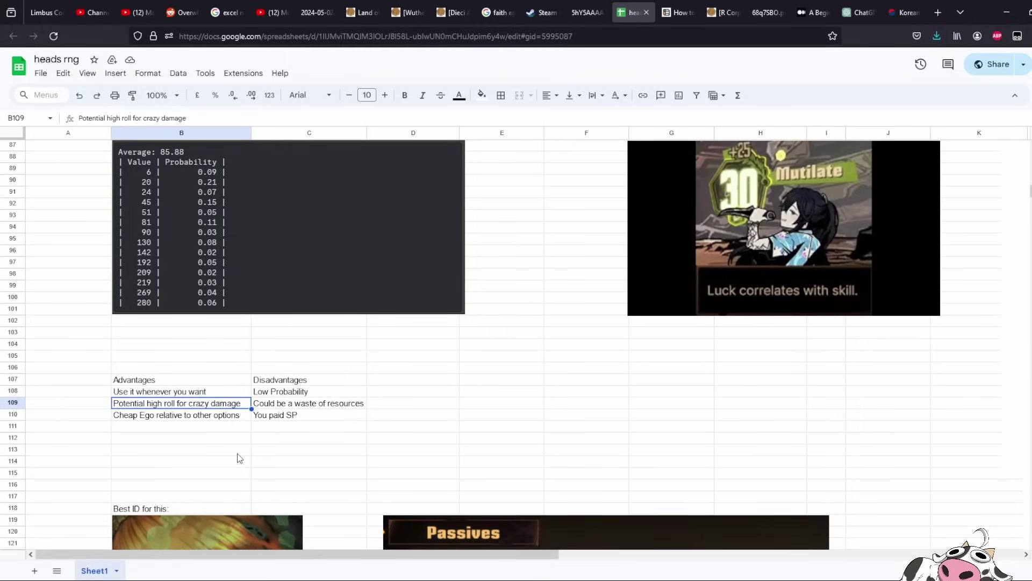
click(216, 419)
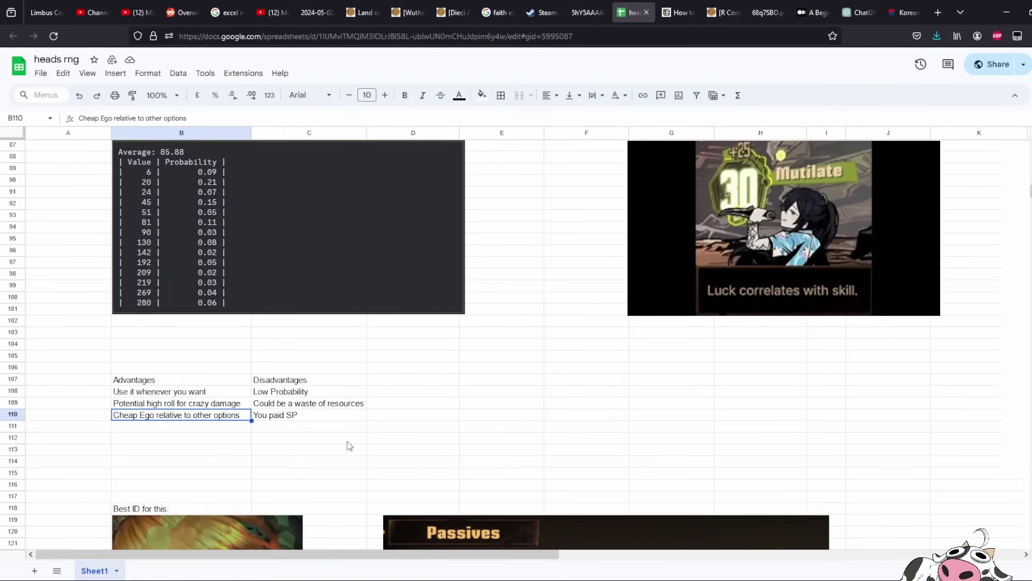
- Go through the Disadvantages list, selecting each entry from C108 to C110 in turn
click(320, 390)
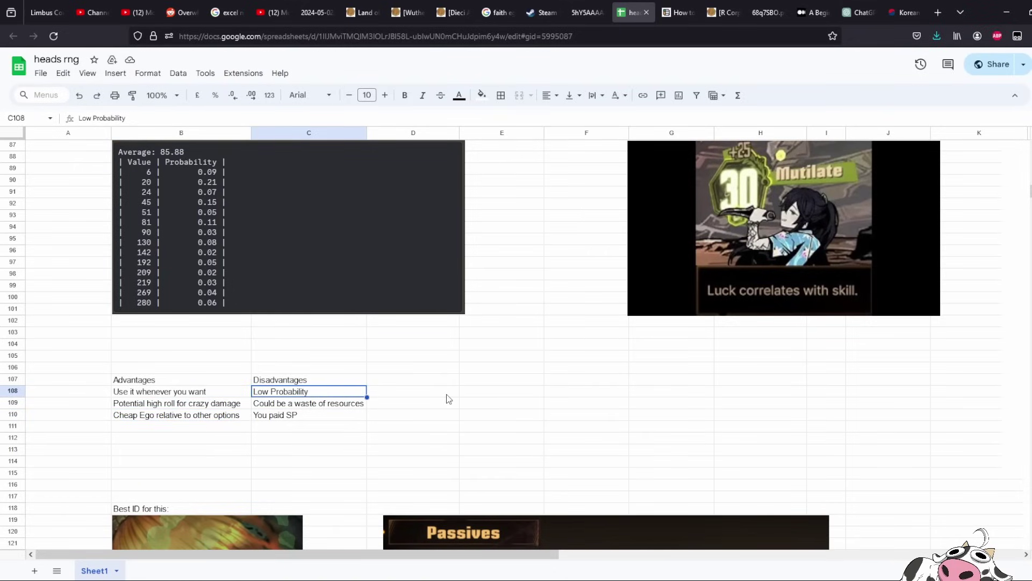
click(296, 407)
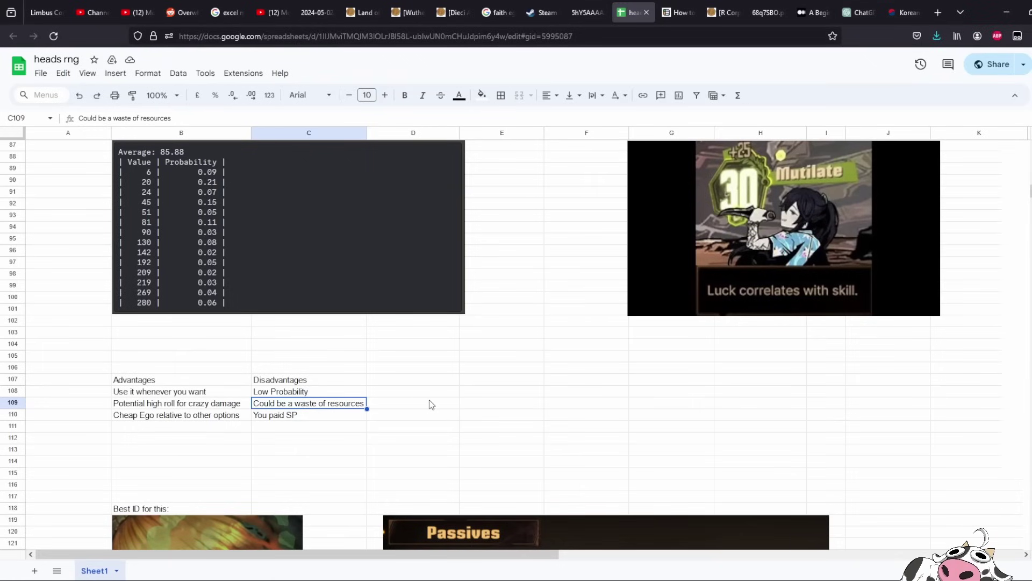
scroll(427, 399, up, 1)
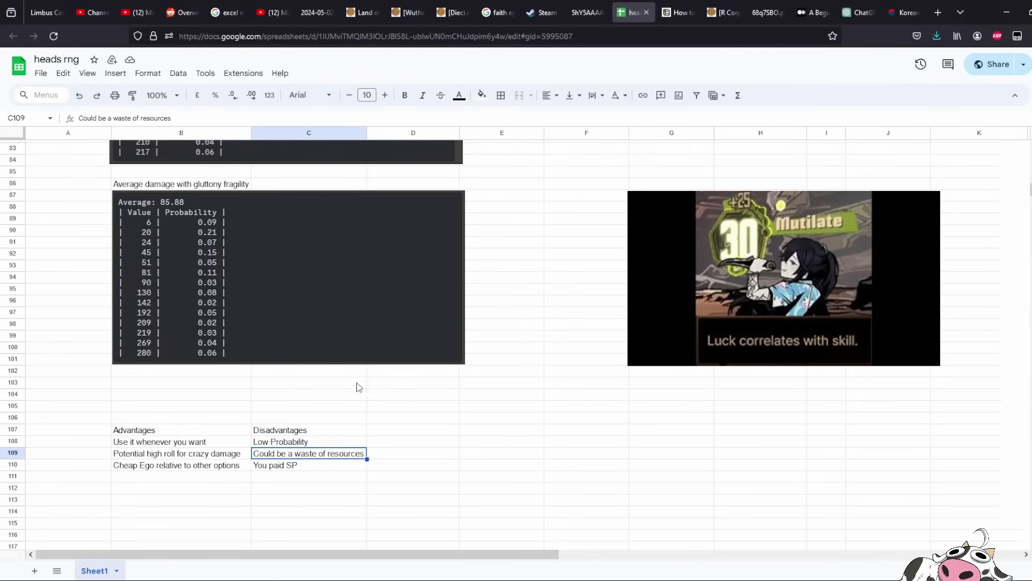
click(324, 466)
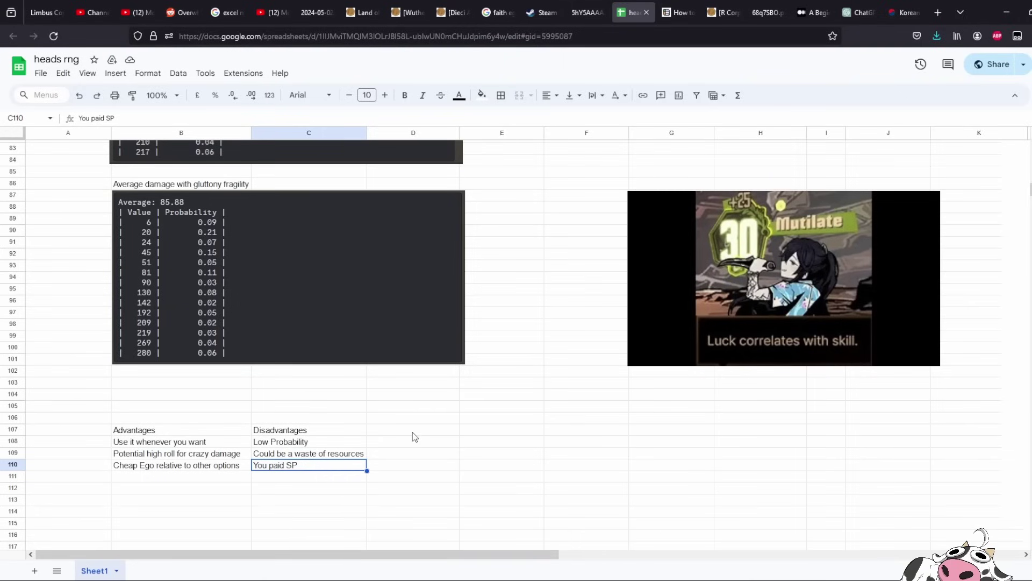
- Return to the notes at the start of the sheet and review the Faith E.G.O Gift image beside the coin tables
scroll(555, 503, up, 12)
scroll(561, 508, up, 4)
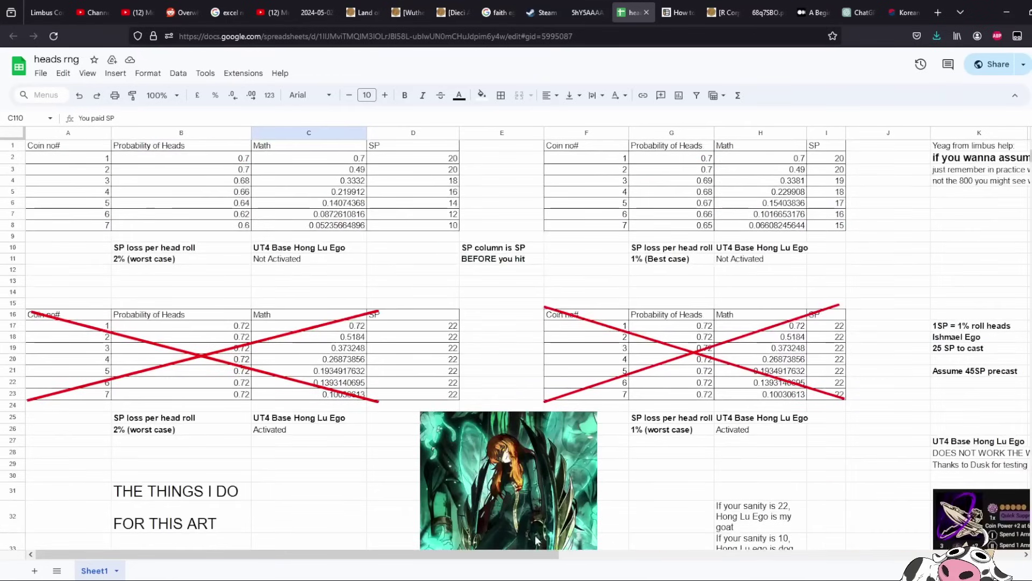
scroll(721, 537, right, 8)
scroll(854, 535, right, 1)
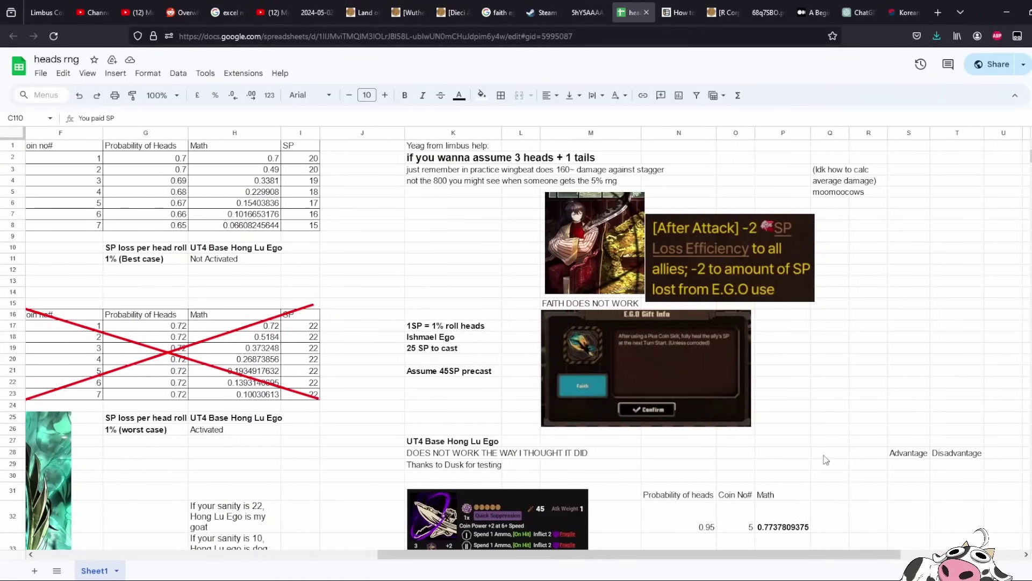
click(798, 364)
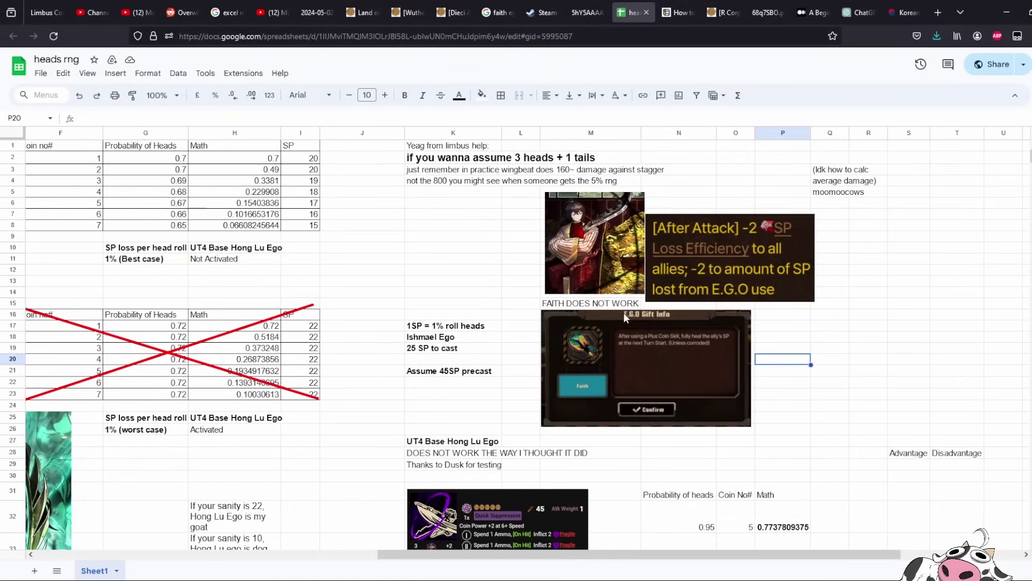
click(634, 346)
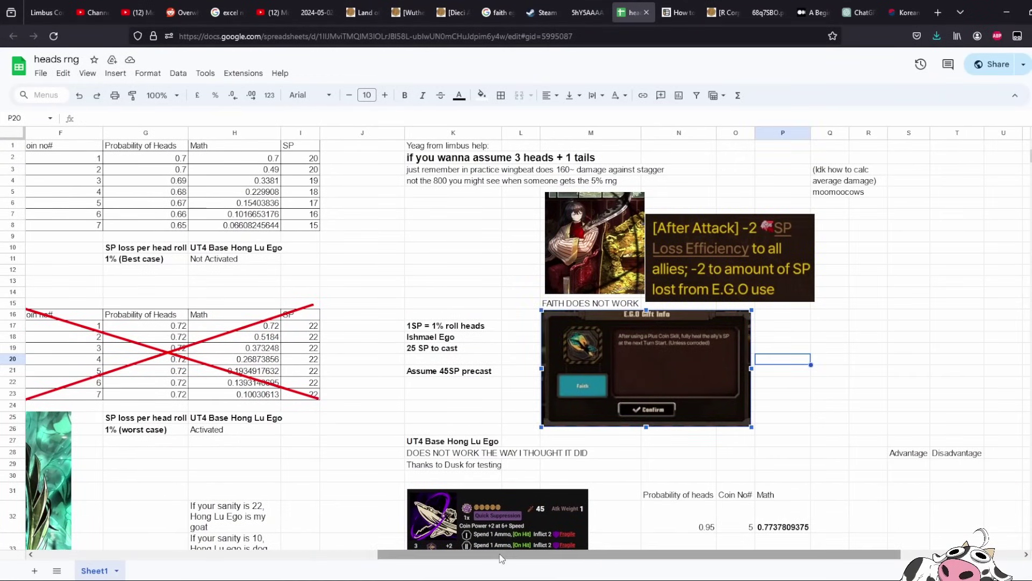
drag(500, 556, 415, 554)
click(377, 453)
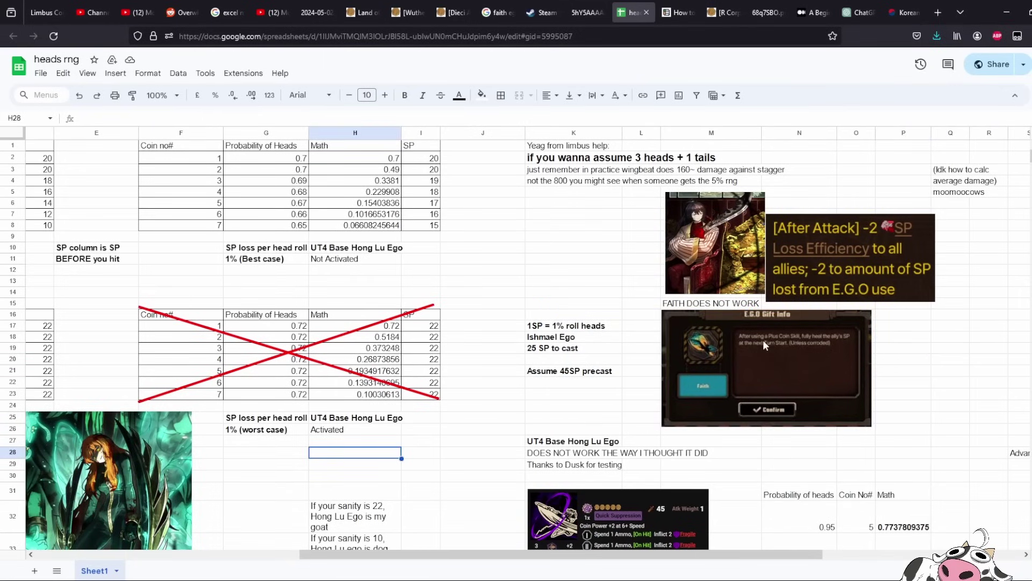
click(519, 406)
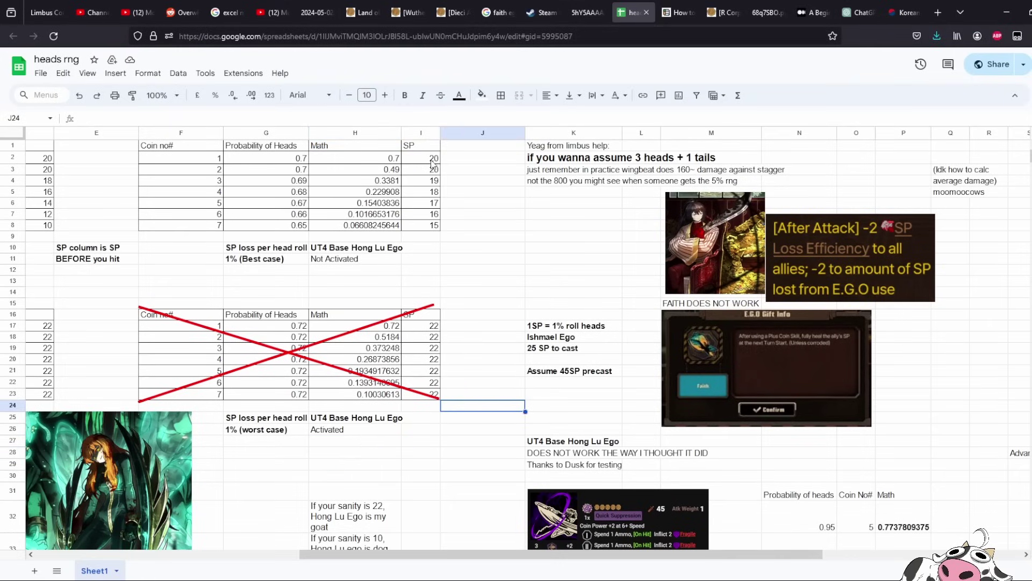
- Step through the SP column of the 1% (Best case) table with Hong Lu Ego not activated, from I2 to I8
click(432, 161)
key(Down)
key(Down)
key(Down)
key(Down)
key(Down)
key(Down)
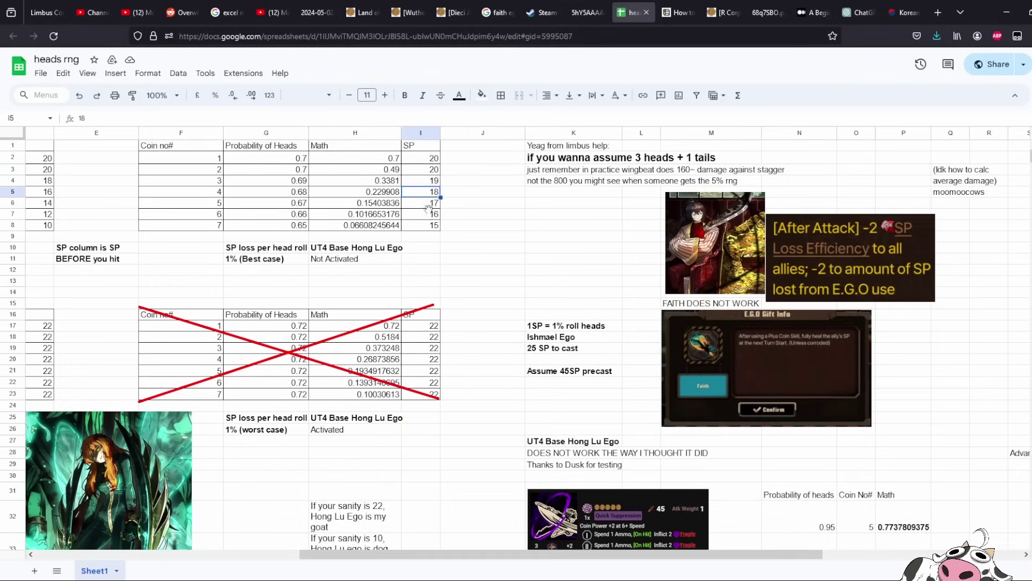
click(529, 290)
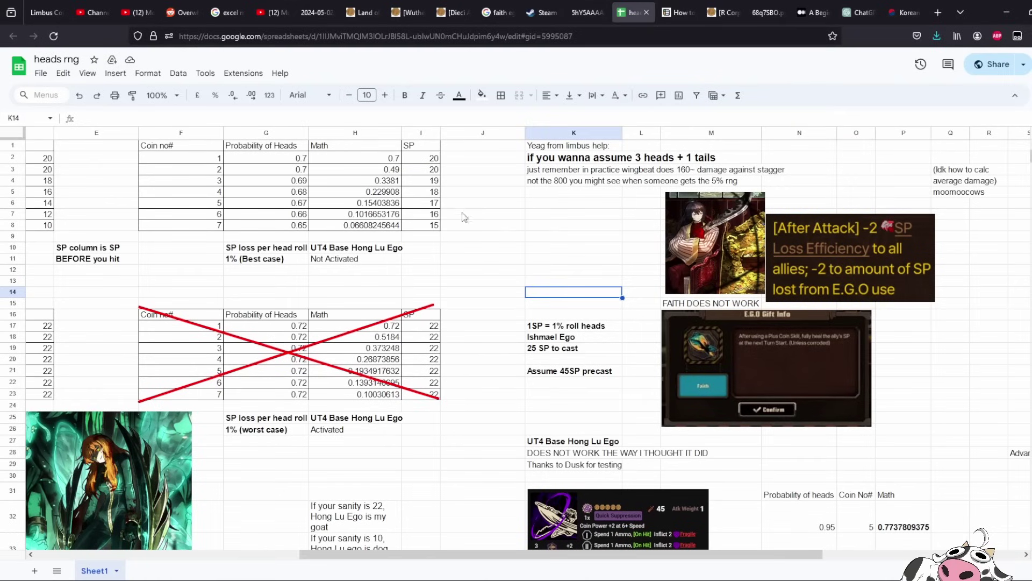
- Select the Faith E.G.O Gift Info image to point out its SP healing effect, and deselect it
click(760, 379)
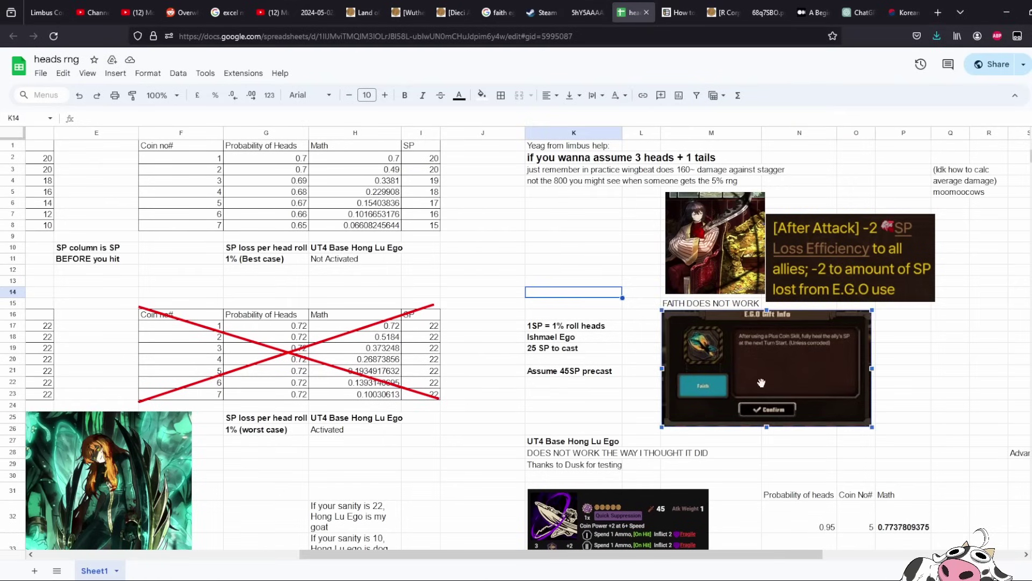
scroll(582, 399, down, 1)
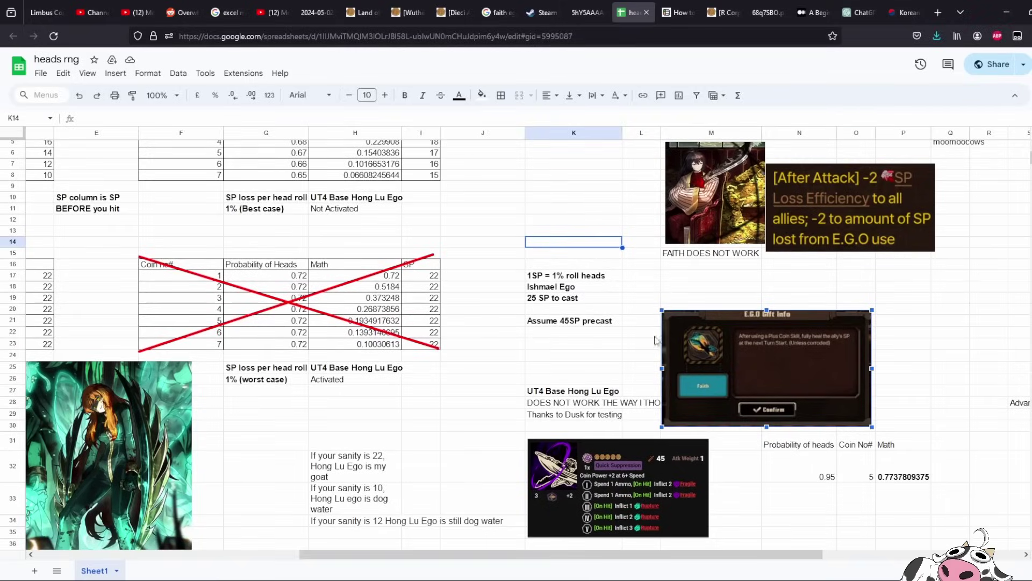
click(618, 346)
- Find the Best ID for this section below the advantages list and view its portrait and Crushin' Crabs passive
scroll(427, 392, down, 8)
scroll(427, 392, down, 8)
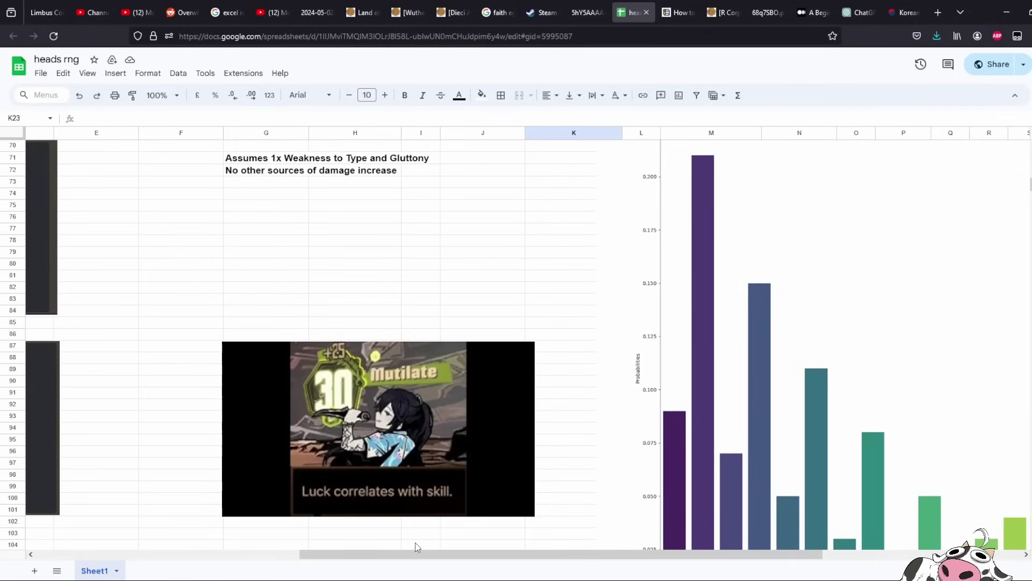
drag(418, 551, 154, 551)
scroll(350, 432, down, 5)
scroll(352, 425, down, 3)
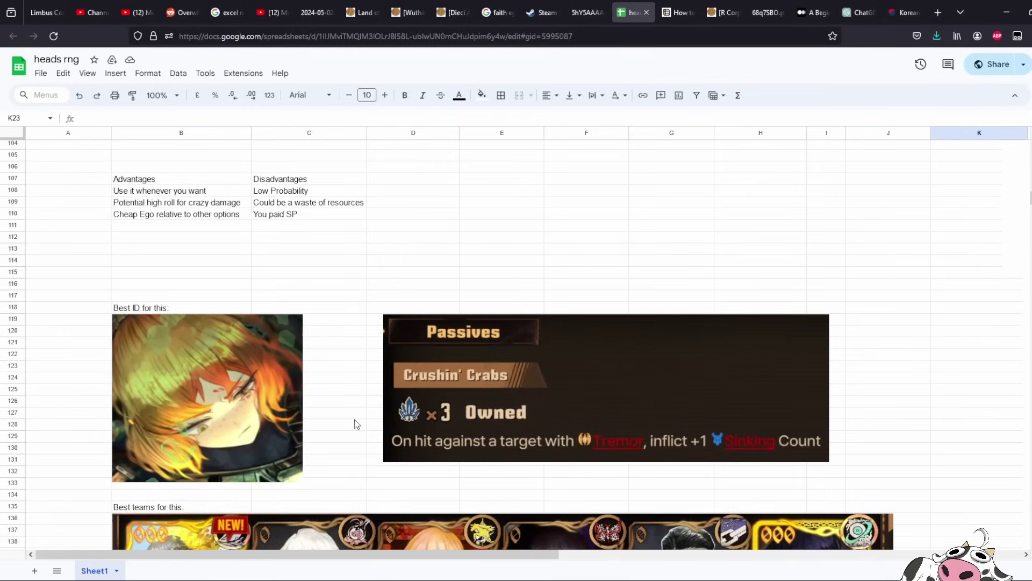
scroll(354, 419, up, 1)
scroll(354, 418, down, 1)
scroll(354, 418, down, 1)
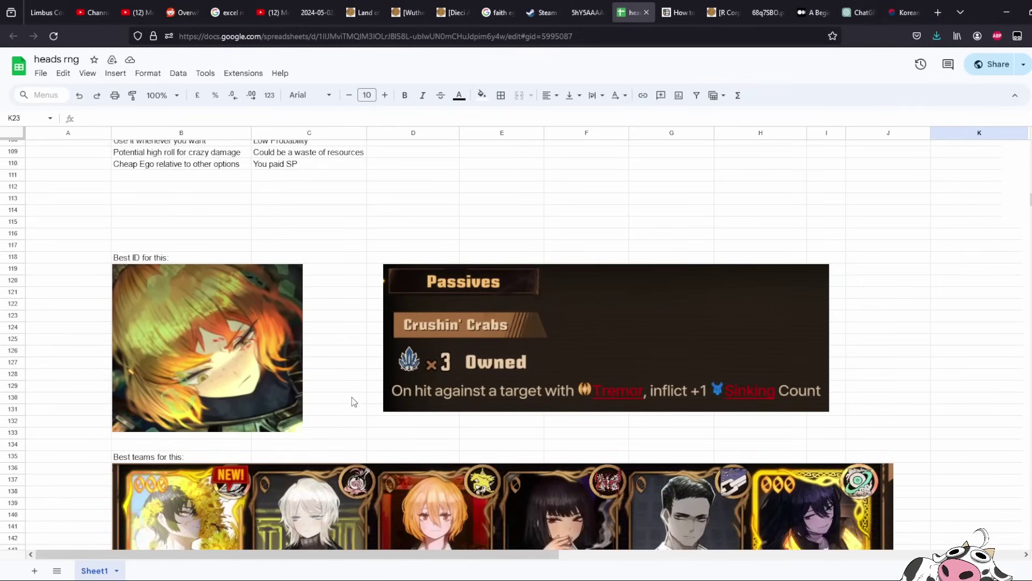
- Compare the Best ID's Crushin' Crabs passive with the Anticipatory Training support passive beside the Butler Faust tables
scroll(352, 397, down, 2)
scroll(375, 461, up, 2)
drag(339, 554, 367, 554)
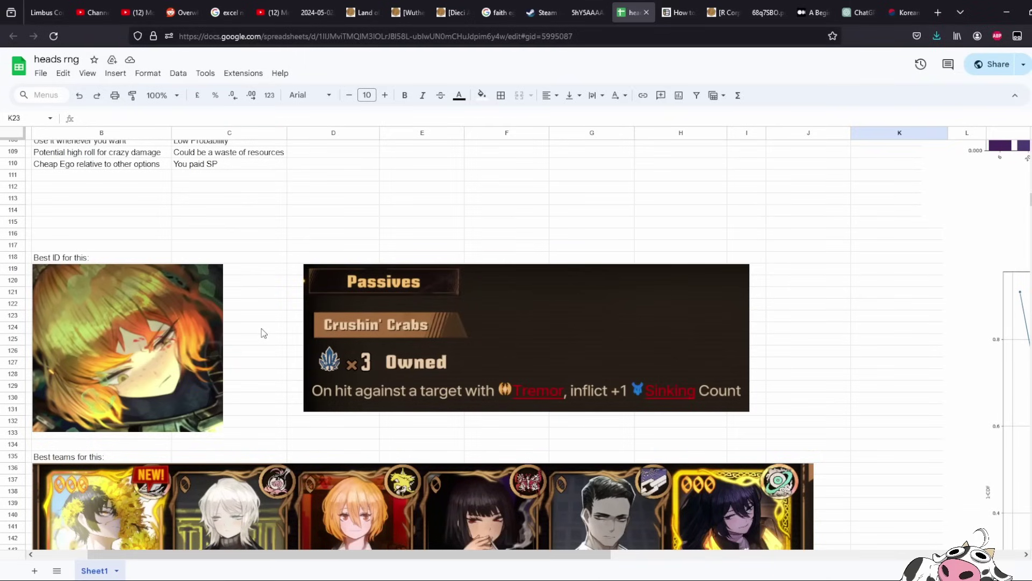
scroll(263, 333, down, 1)
scroll(264, 334, up, 20)
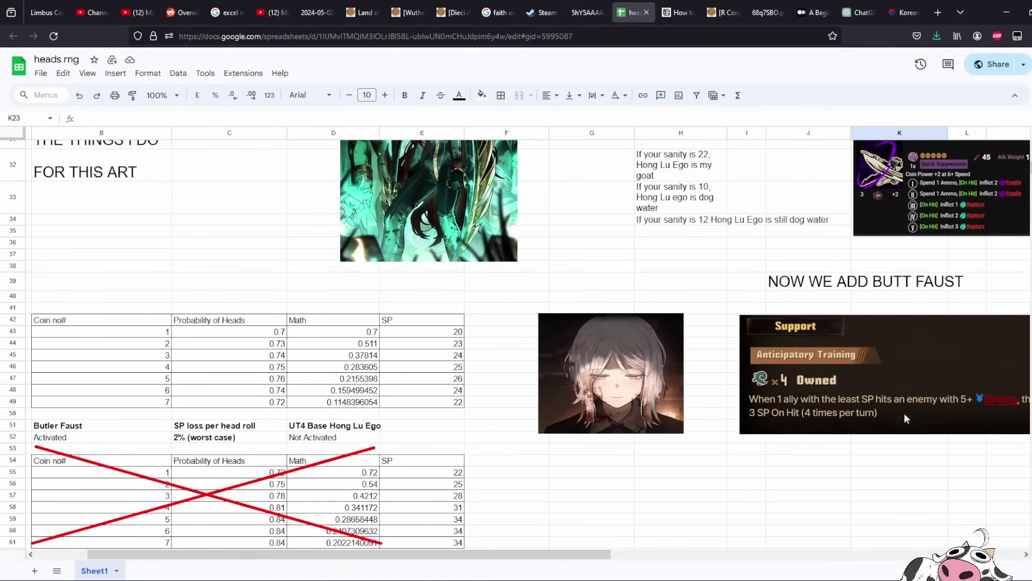
scroll(904, 414, down, 18)
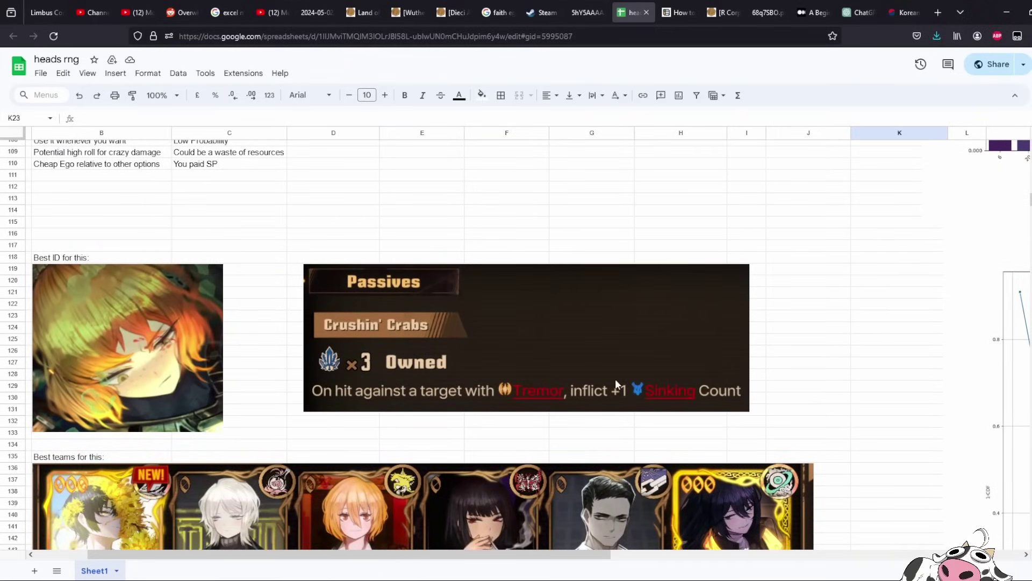
- Select the Crushin' Crabs passive image and the Best ID portrait in turn to point them out, and deselect them
click(545, 380)
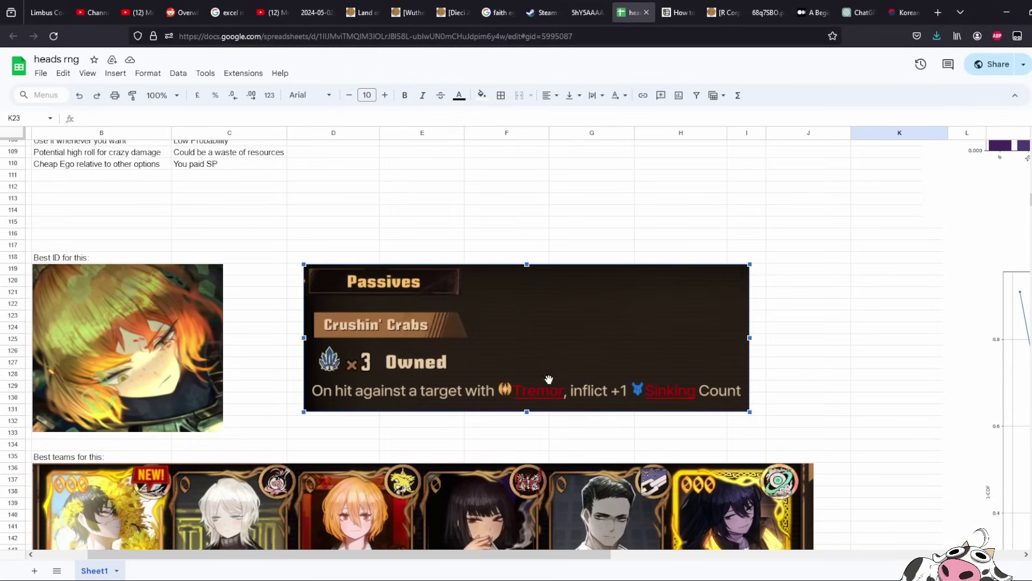
click(420, 436)
click(161, 340)
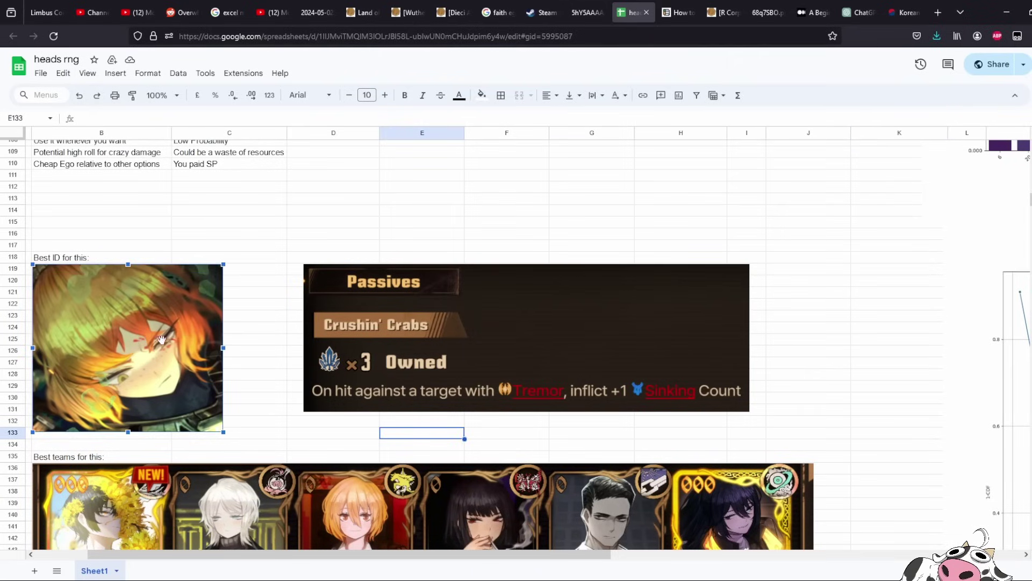
click(533, 442)
click(654, 392)
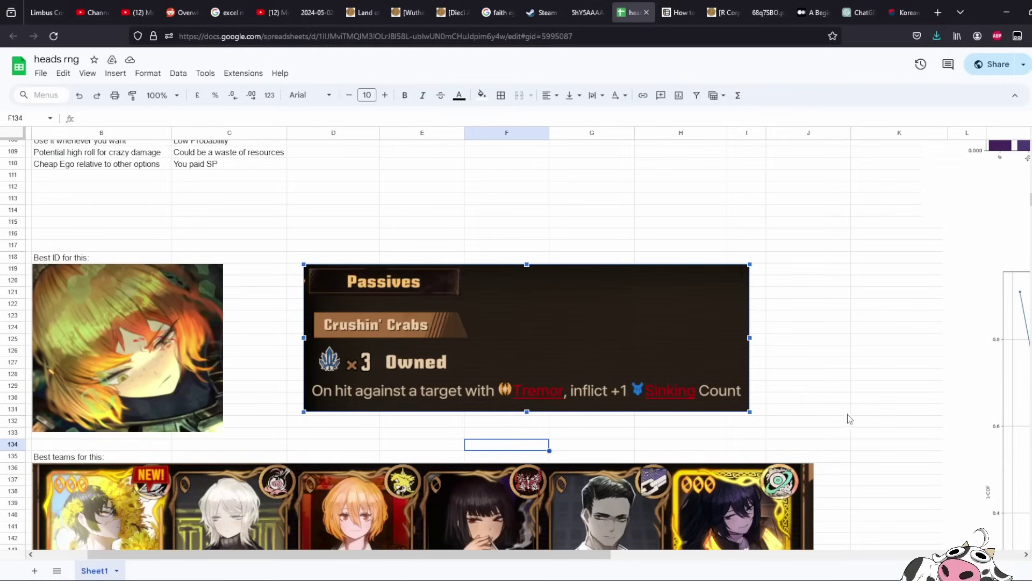
click(179, 352)
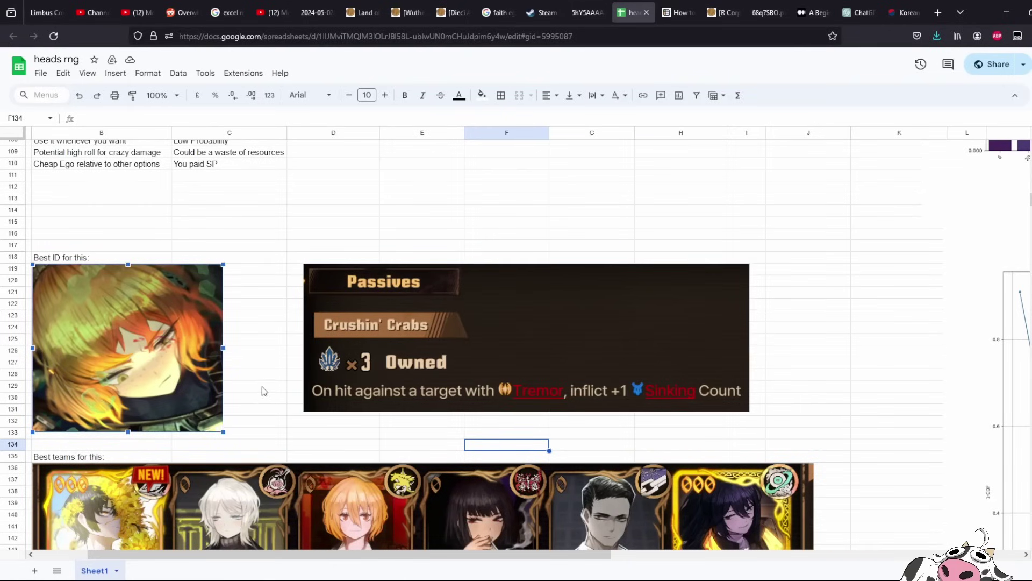
click(271, 381)
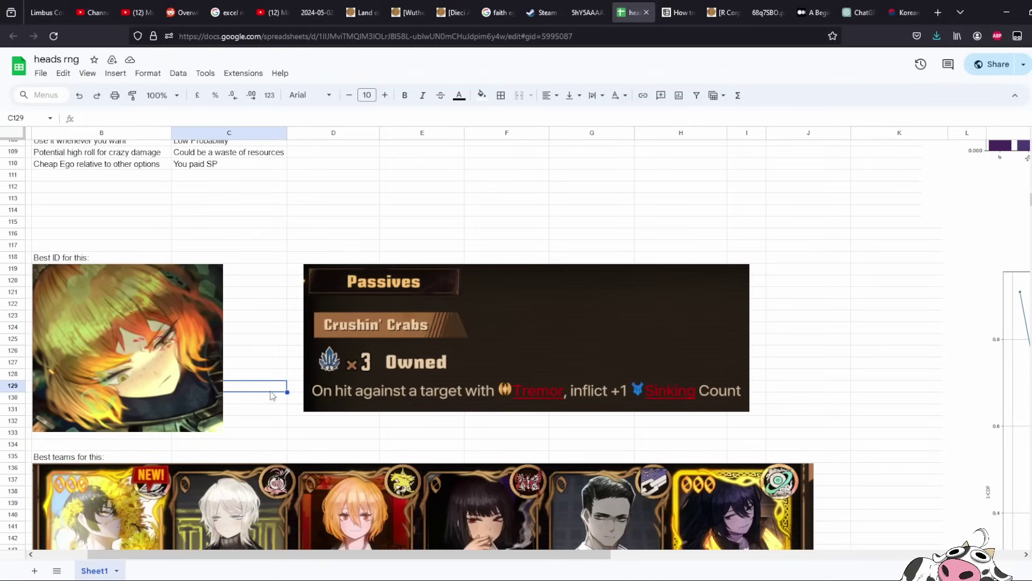
click(285, 433)
click(325, 438)
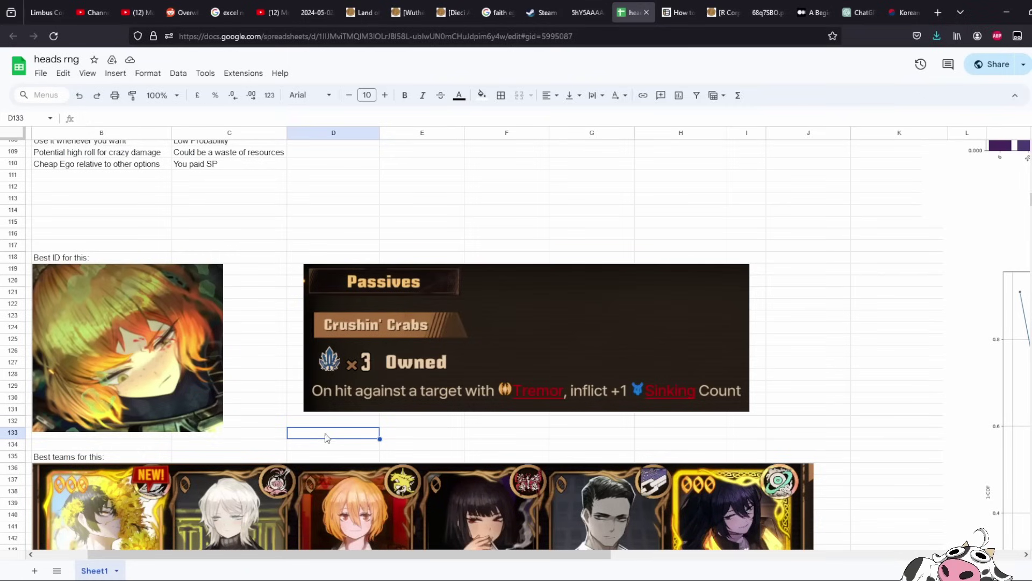
click(331, 425)
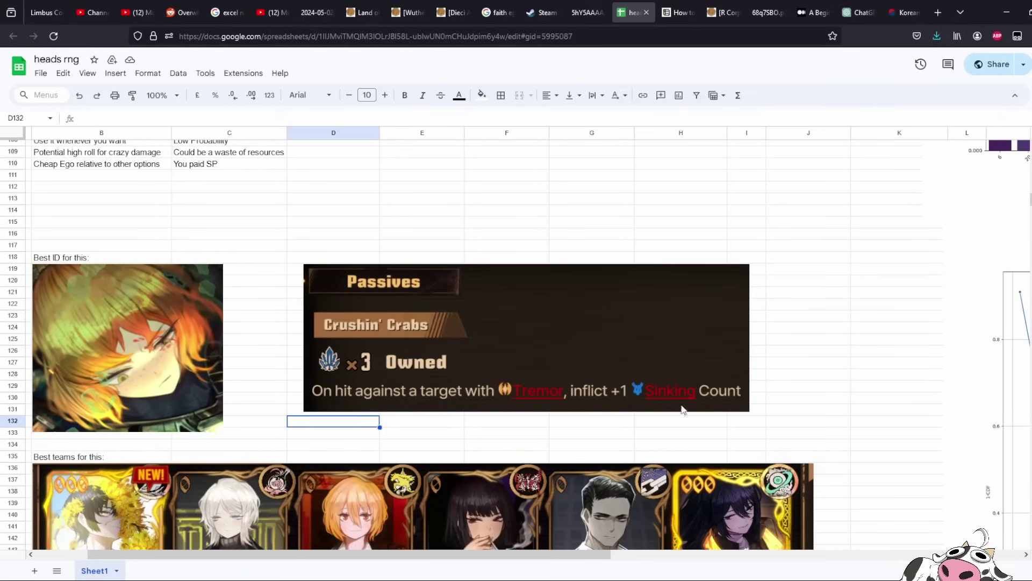
- Revisit the average damage tables and look over the Best teams image together with the Crushin' Crabs passive
scroll(680, 385, up, 20)
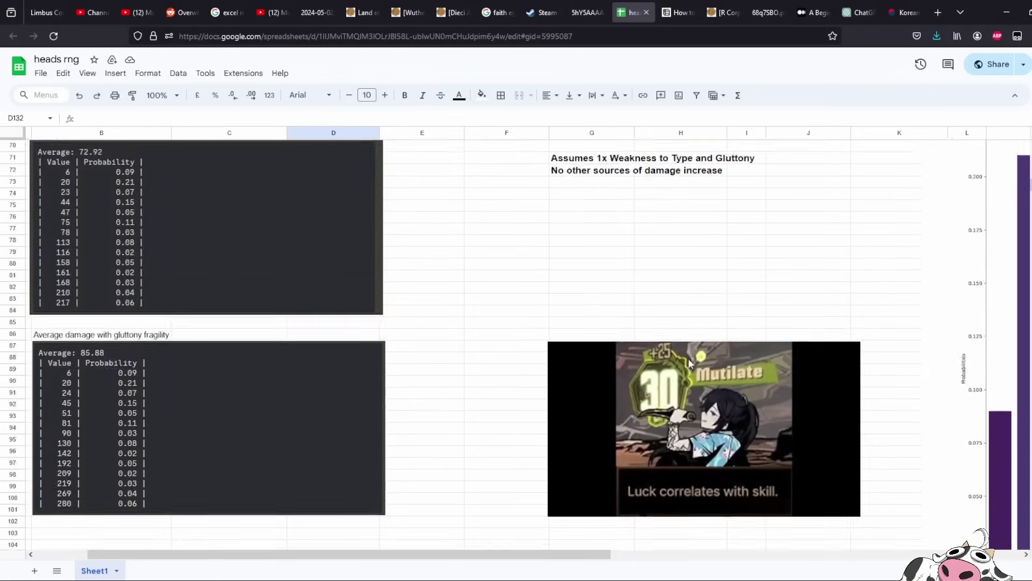
scroll(906, 332, down, 8)
scroll(907, 333, down, 20)
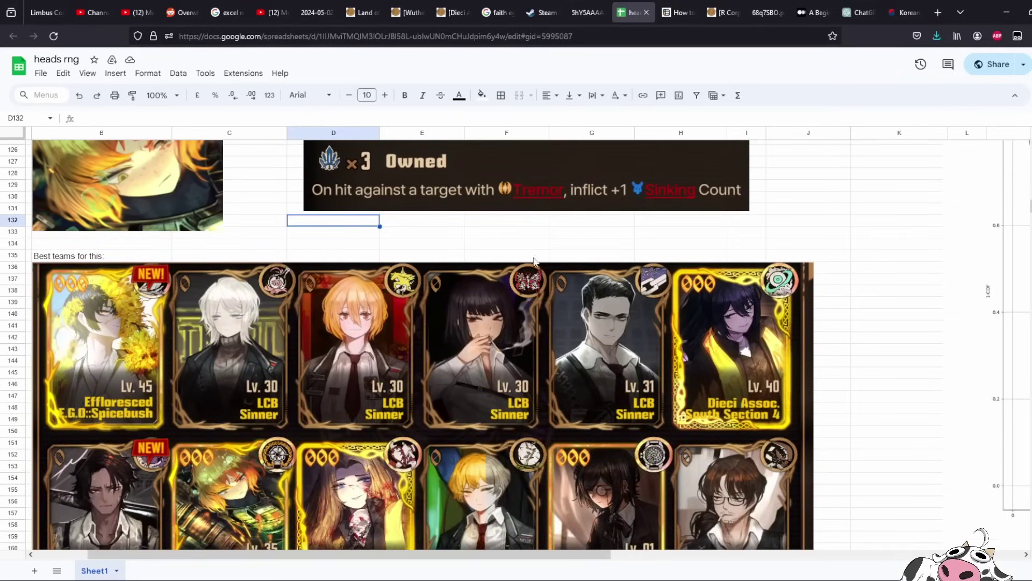
scroll(535, 261, down, 3)
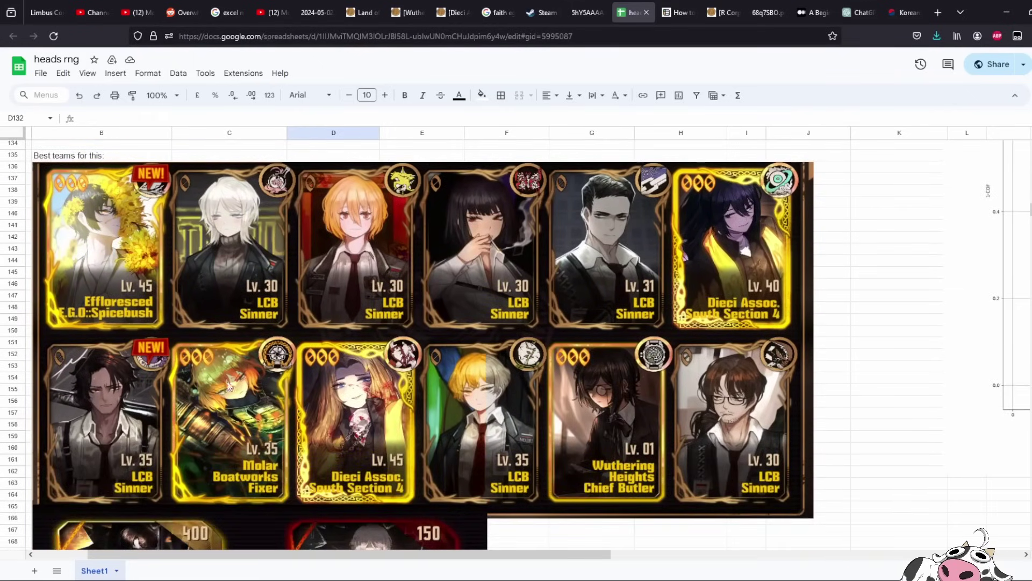
scroll(335, 333, up, 7)
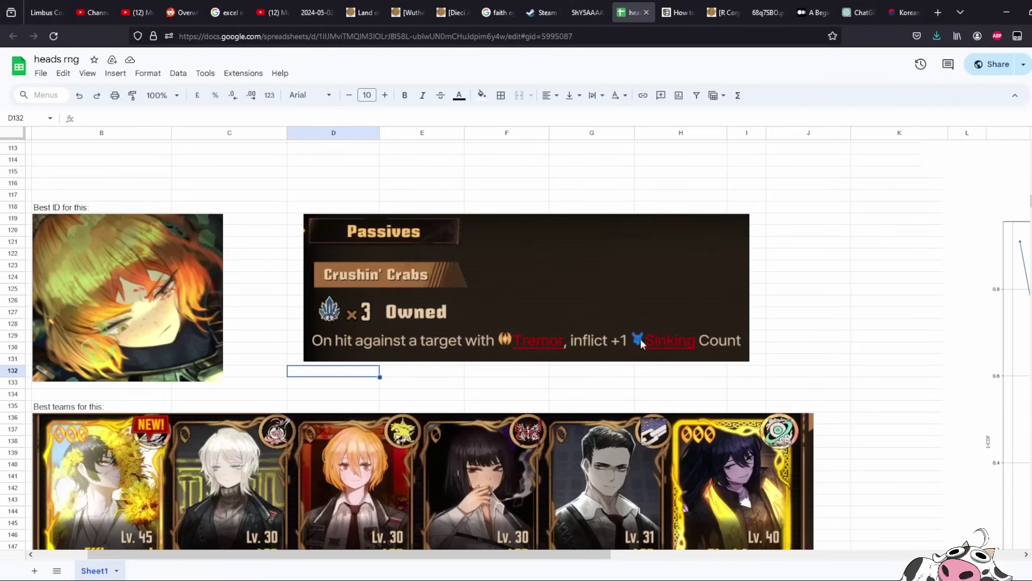
scroll(311, 344, down, 9)
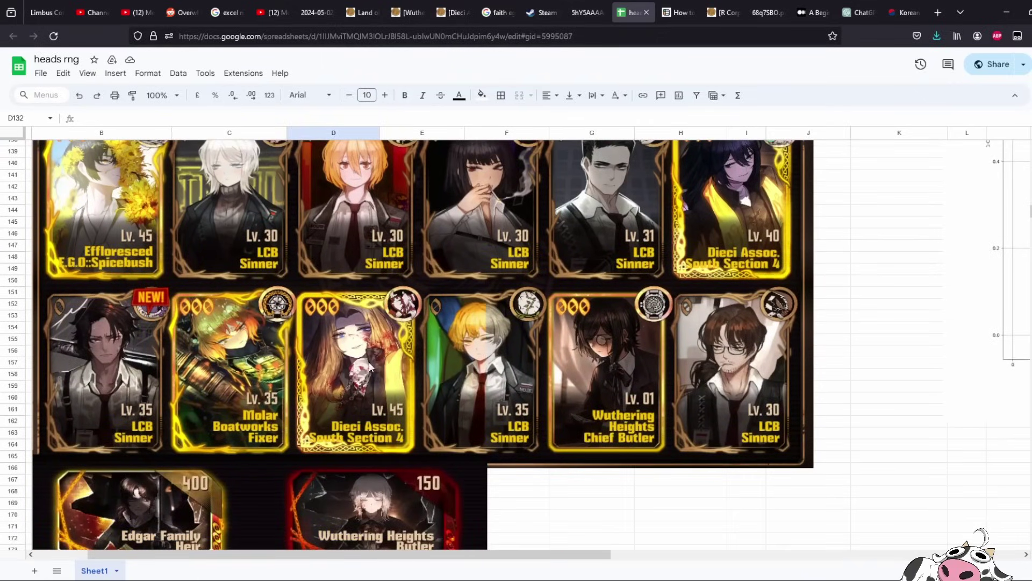
scroll(311, 345, up, 6)
scroll(666, 304, down, 7)
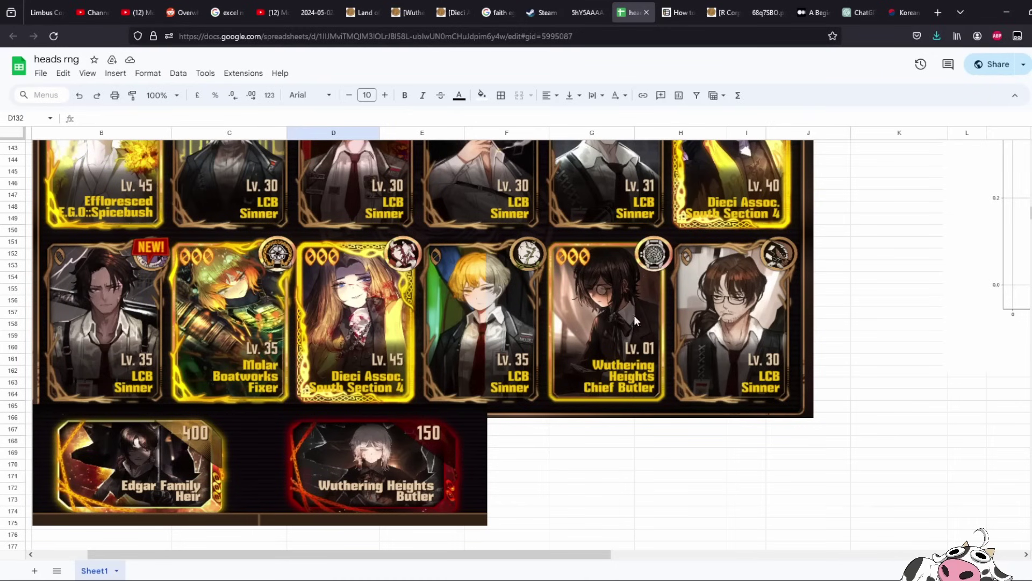
- Examine both rows of the Best teams image and the Edgar Family Heir and Wuthering Heights Butler banners beneath them
scroll(262, 455, up, 2)
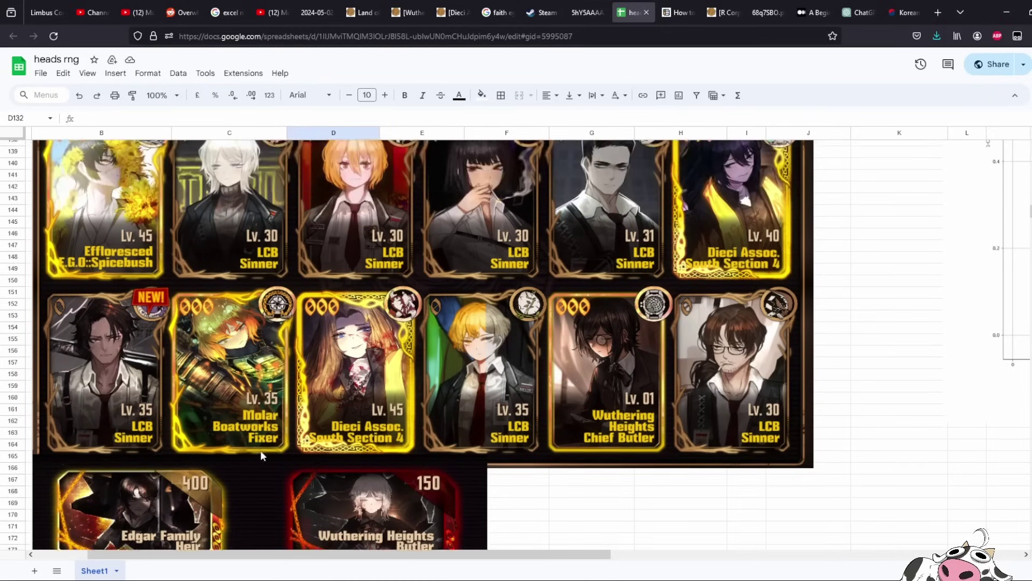
scroll(262, 456, up, 2)
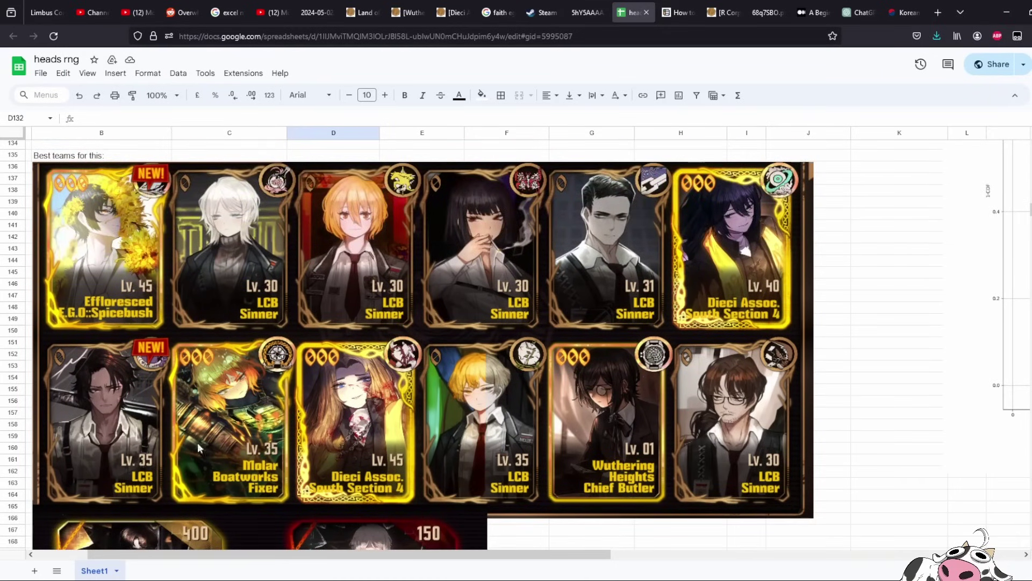
scroll(567, 435, down, 4)
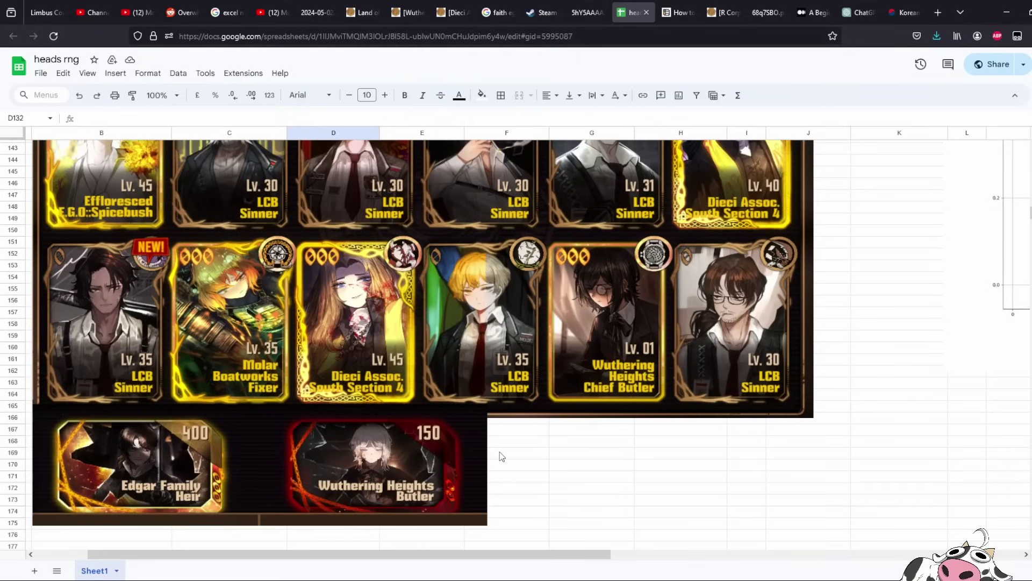
scroll(500, 457, up, 4)
scroll(382, 468, down, 3)
scroll(315, 449, up, 5)
scroll(308, 449, down, 3)
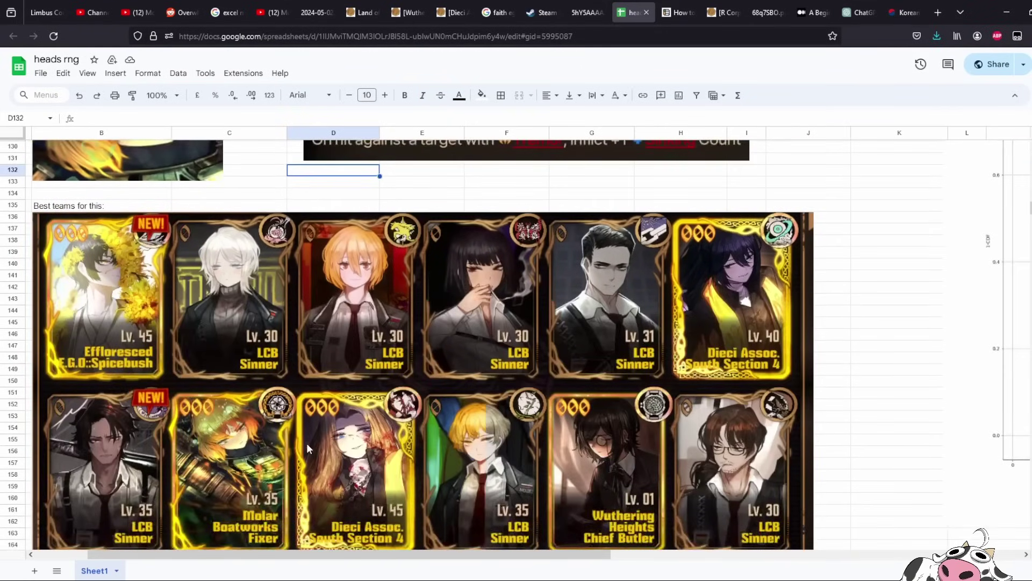
- Recheck the gluttony fragility damage table and the advantages and disadvantages list against the Best teams image
scroll(310, 446, up, 5)
scroll(309, 441, up, 4)
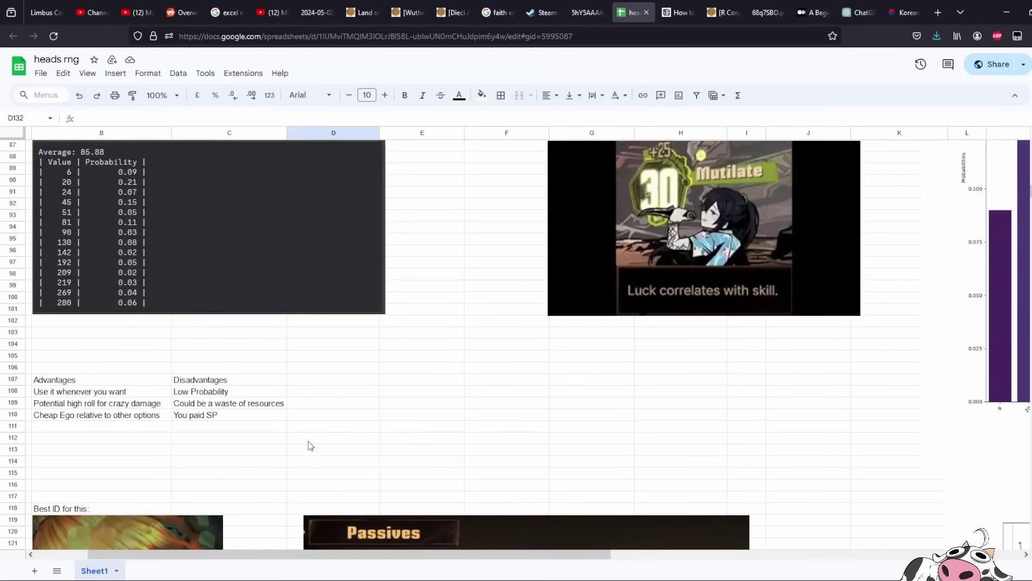
scroll(308, 441, down, 10)
scroll(302, 433, up, 4)
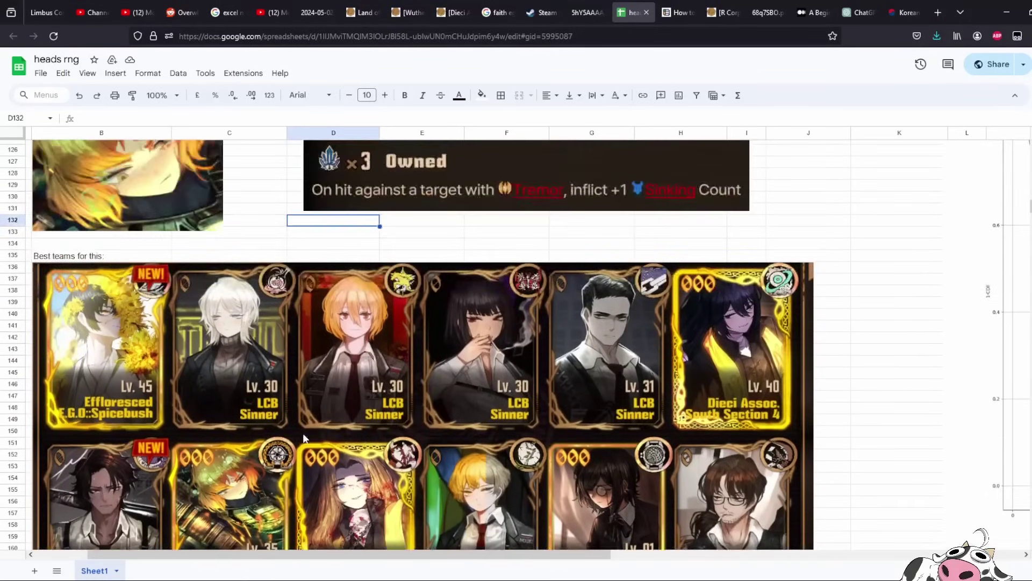
scroll(302, 433, down, 3)
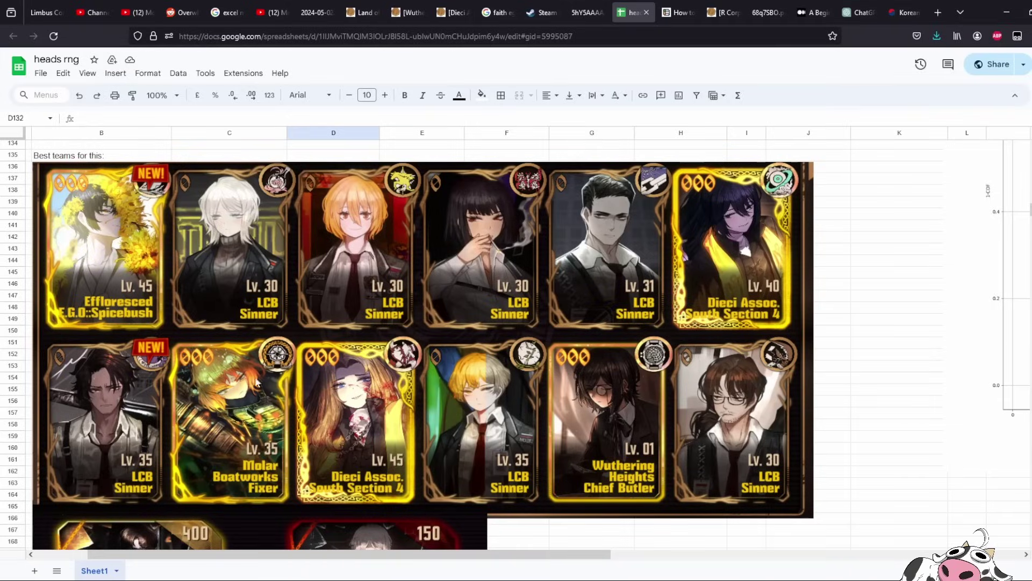
scroll(271, 403, up, 12)
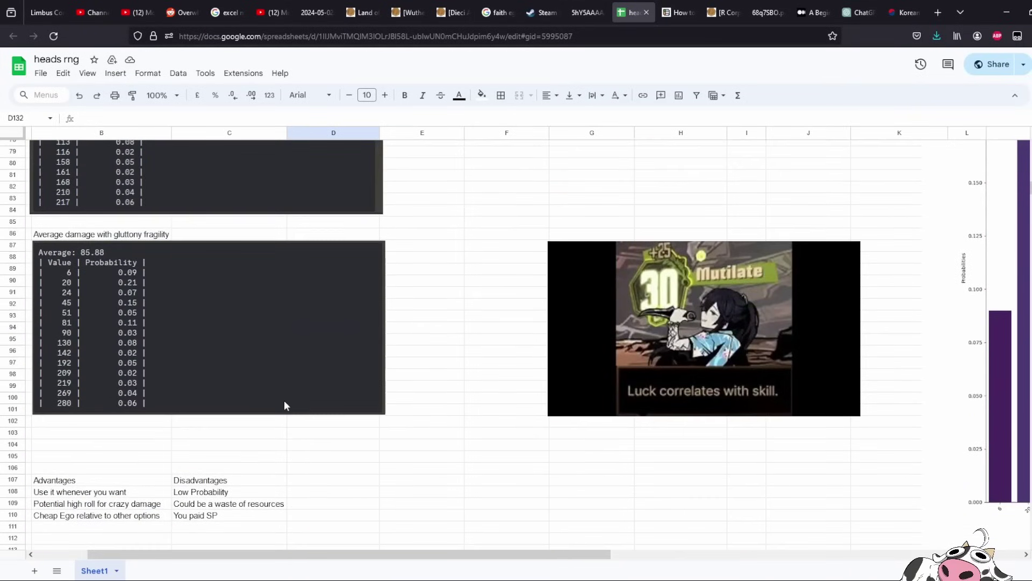
scroll(284, 402, down, 10)
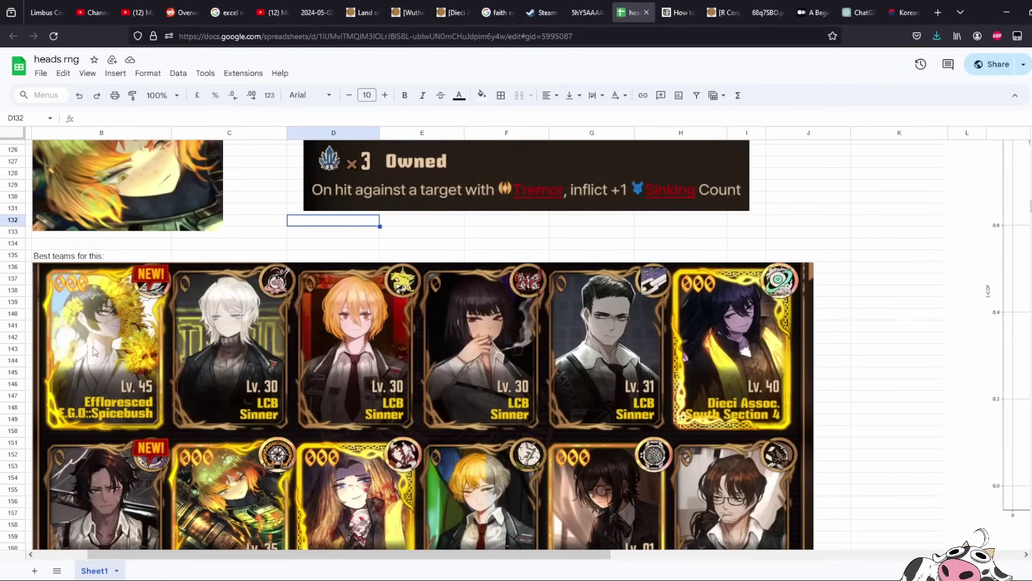
scroll(414, 395, down, 2)
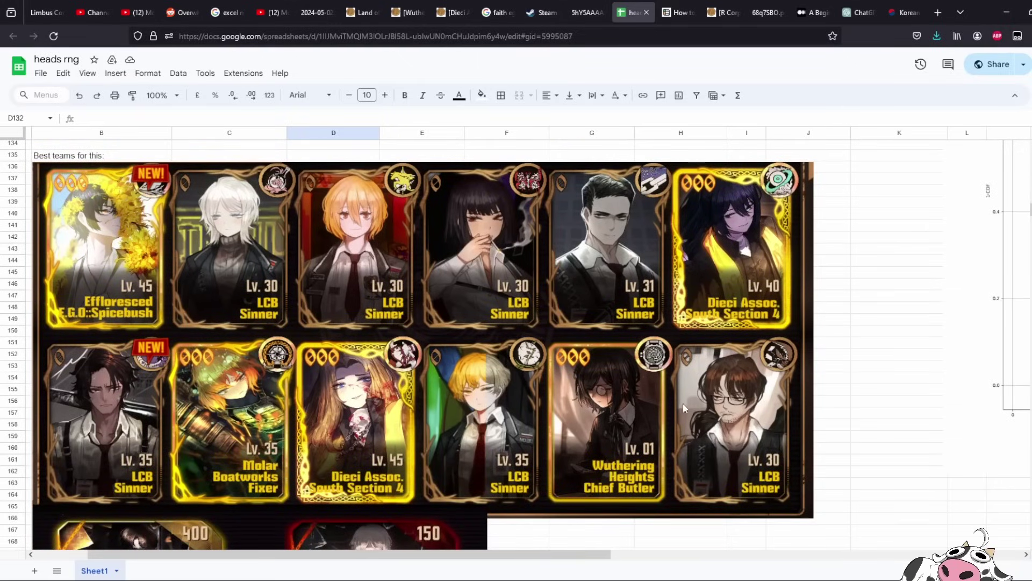
- Select the seventh coin's Math values in the 2% (worst case) table and the activated Butler Faust table to point them out
scroll(363, 389, up, 5)
scroll(363, 389, up, 18)
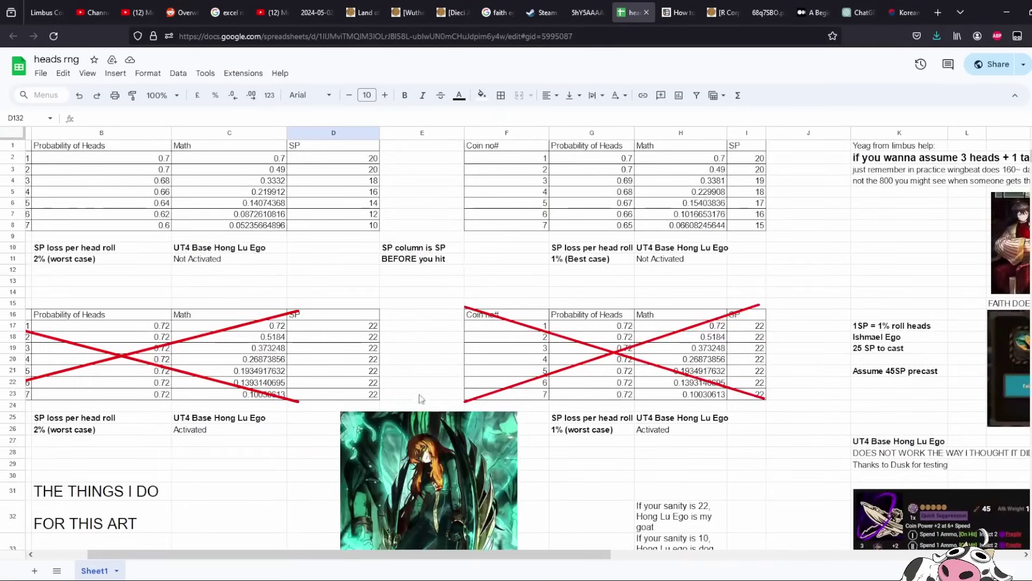
click(276, 228)
click(391, 339)
scroll(399, 379, down, 8)
scroll(399, 380, up, 1)
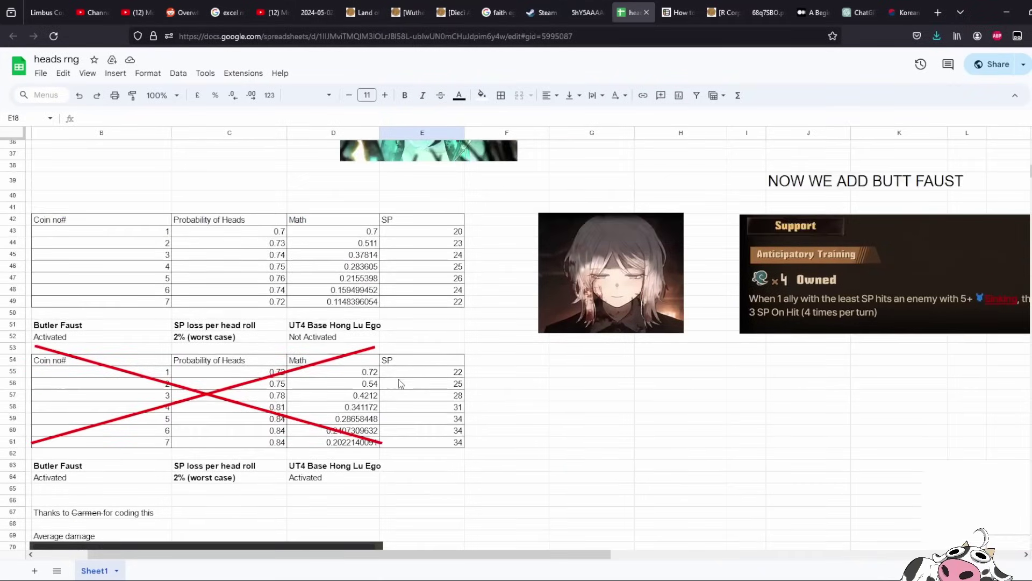
click(410, 298)
click(345, 300)
click(475, 346)
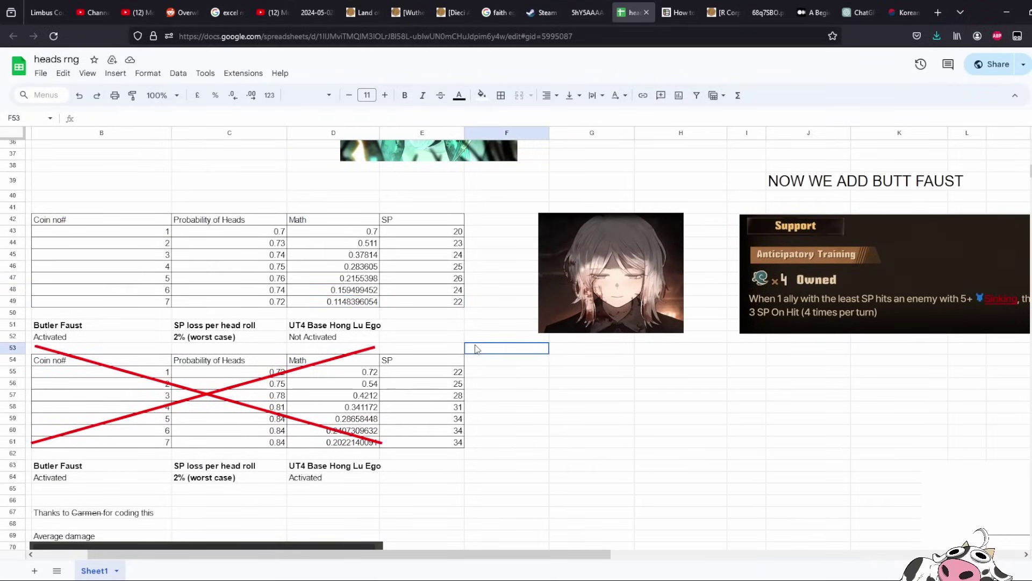
- Review both average damage tables and point out the Mutilate image beside the gluttony fragility one
scroll(476, 347, down, 5)
click(475, 346)
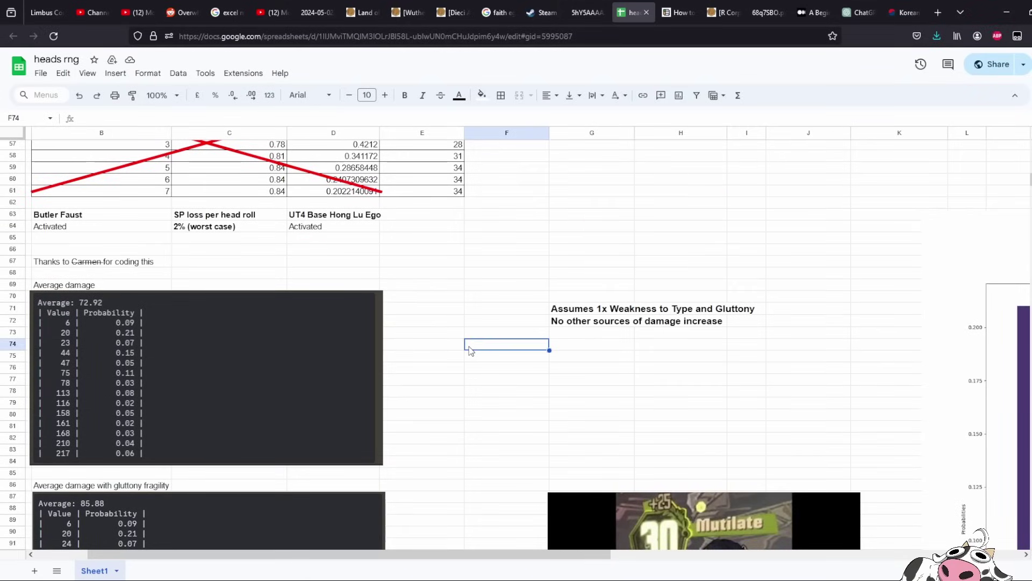
scroll(467, 355, down, 2)
scroll(467, 359, down, 3)
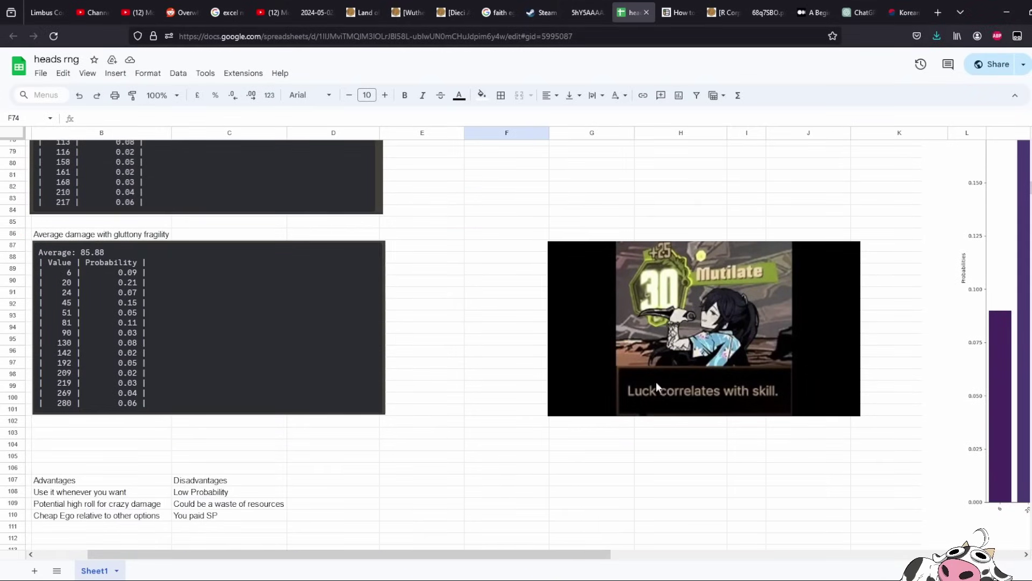
click(778, 314)
click(484, 353)
- View the large artwork below the Best teams section, and find the 1-CDF damage chart beside the Best ID and team images
scroll(483, 352, down, 6)
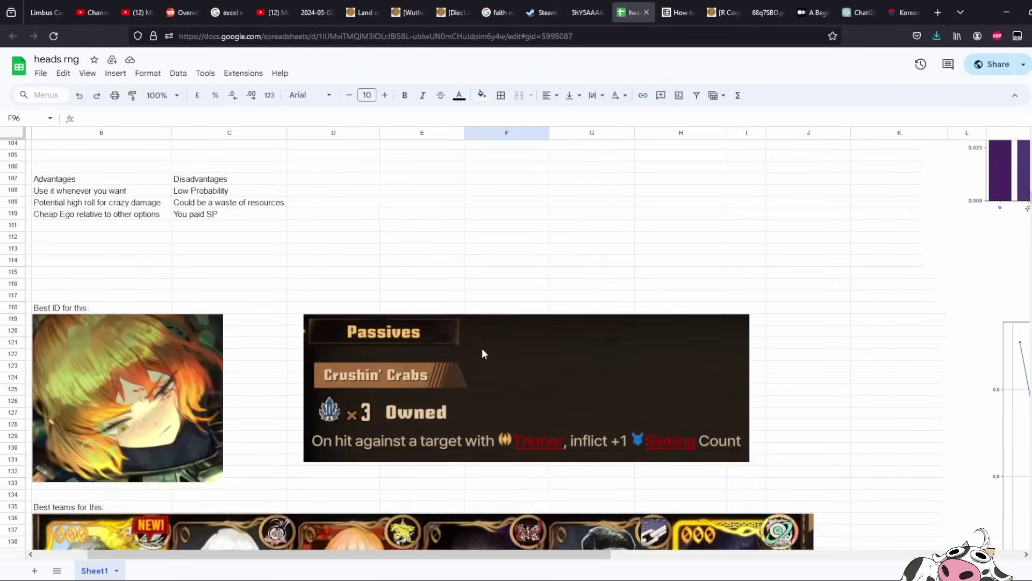
scroll(482, 354, down, 15)
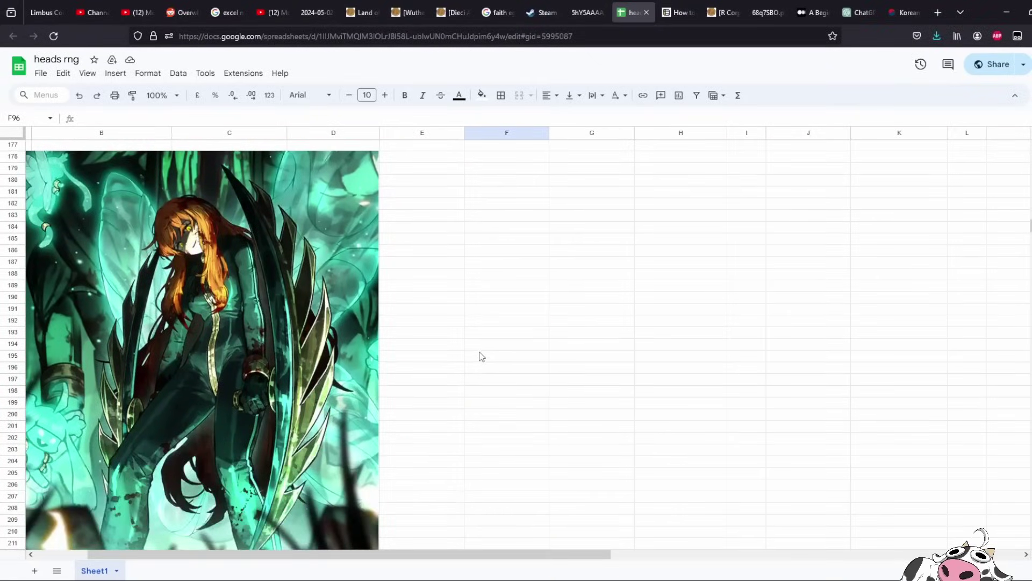
scroll(481, 356, down, 3)
scroll(482, 357, up, 3)
drag(486, 552, 649, 546)
scroll(596, 449, up, 10)
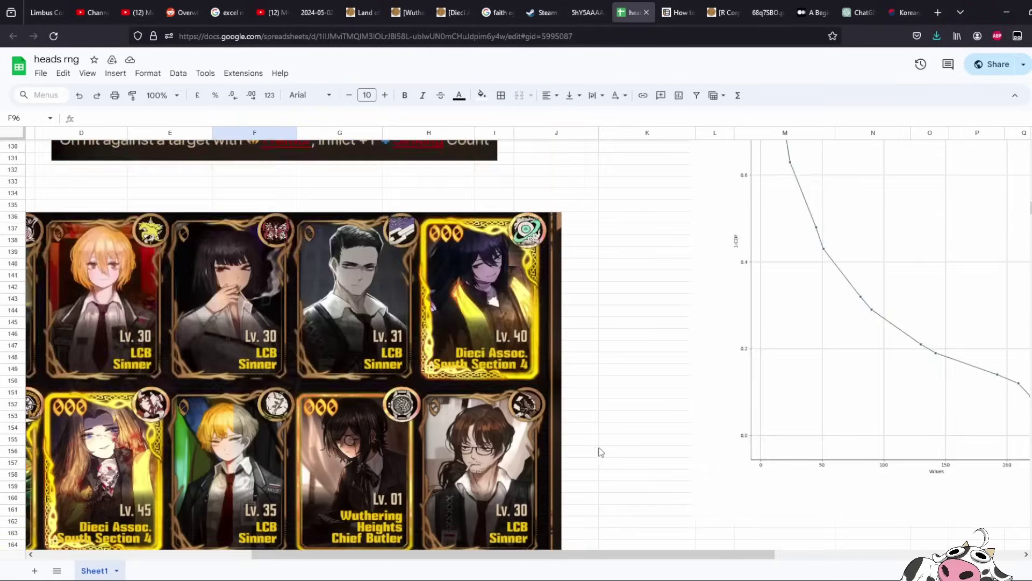
scroll(602, 452, up, 5)
drag(588, 548, 770, 554)
scroll(591, 322, down, 3)
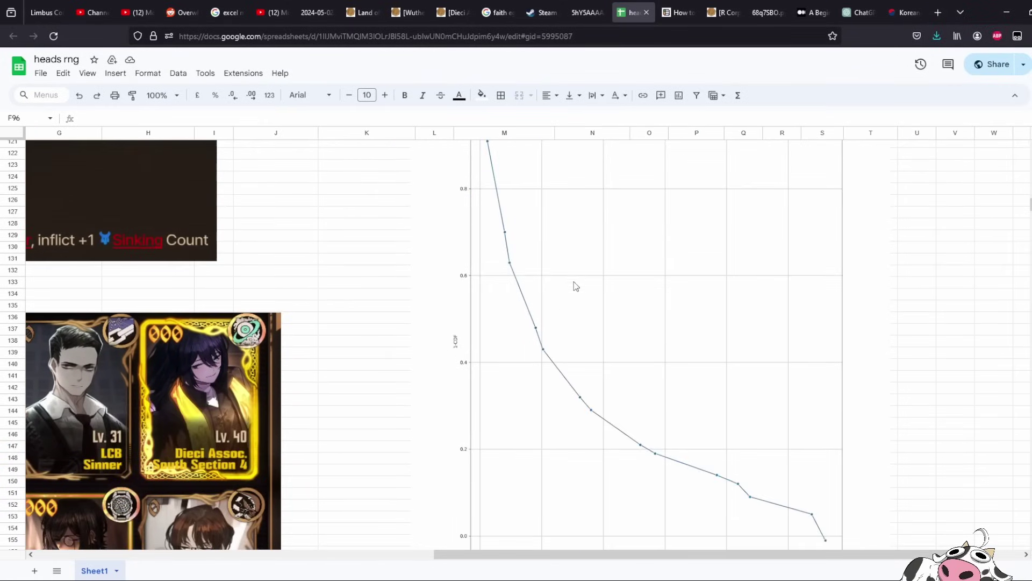
- Examine the falling curve of the 1-CDF damage chart down to its highest damage values
scroll(554, 271, up, 1)
scroll(512, 231, down, 1)
scroll(559, 382, down, 3)
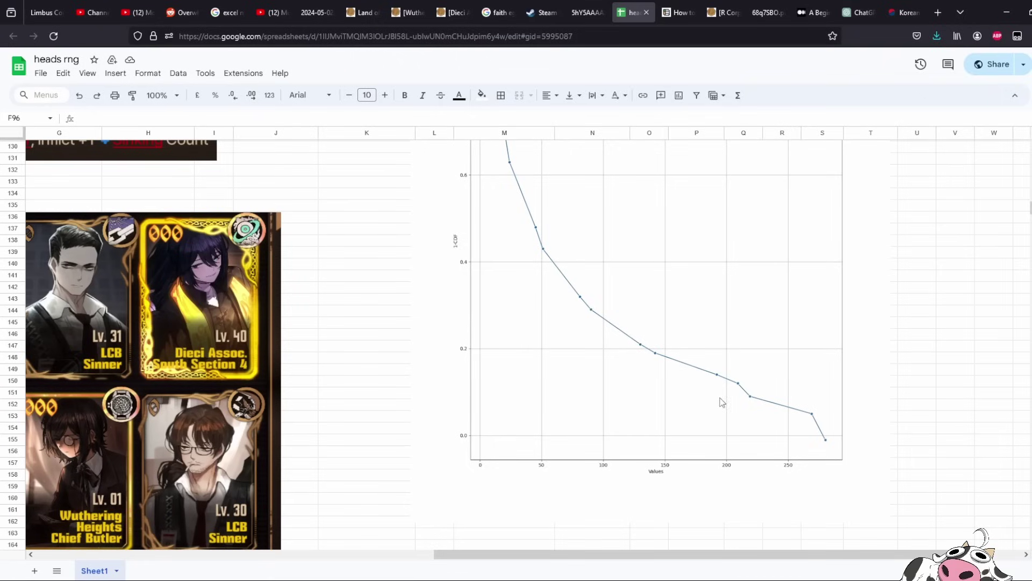
scroll(748, 493, up, 1)
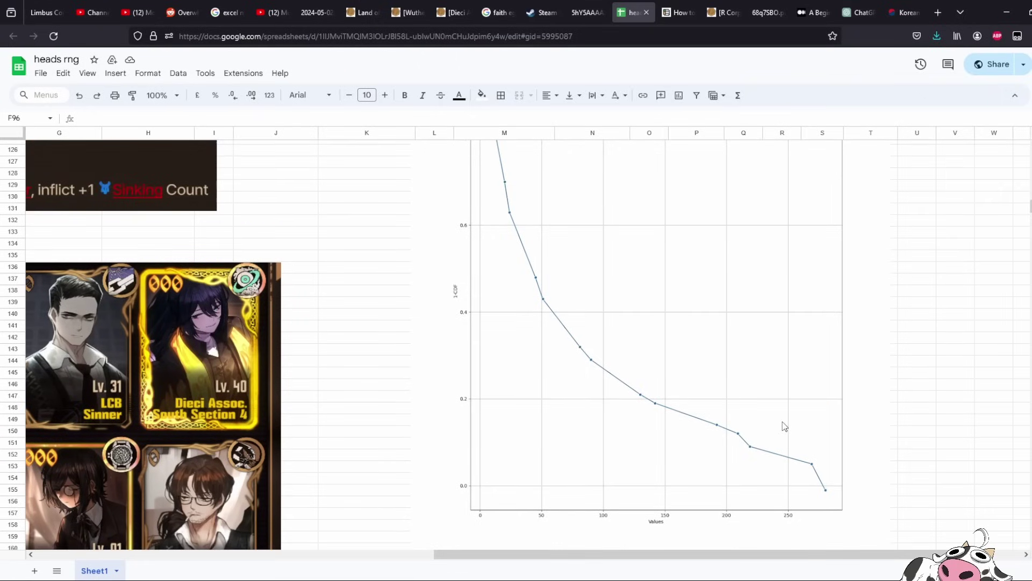
- Return to the first heads probability tables and point out the artwork beside the text "THE THINGS I DO FOR THIS ART"
scroll(784, 426, up, 3)
scroll(779, 419, up, 20)
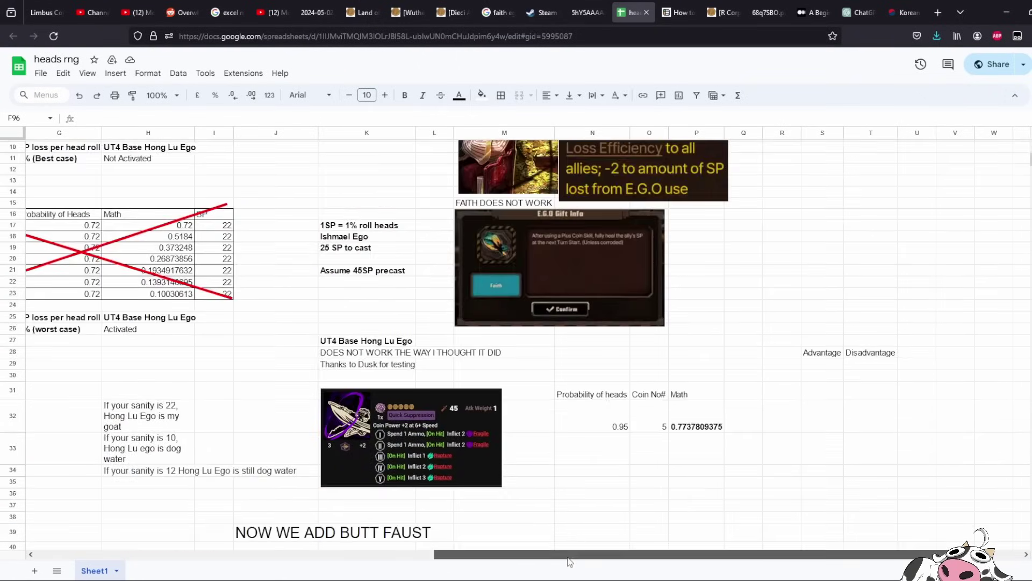
drag(576, 554, 224, 554)
scroll(441, 409, up, 3)
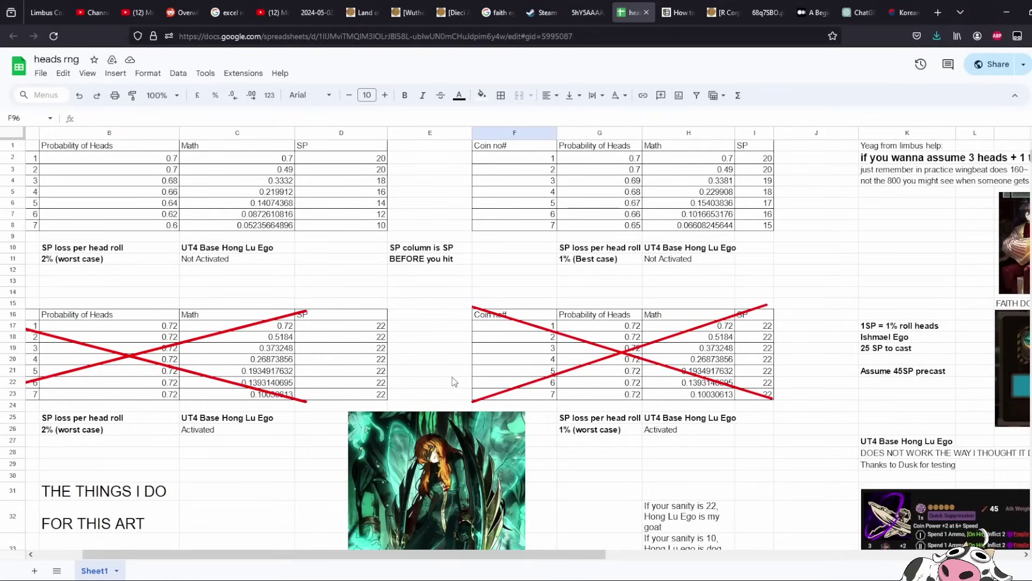
click(437, 480)
scroll(426, 381, down, 3)
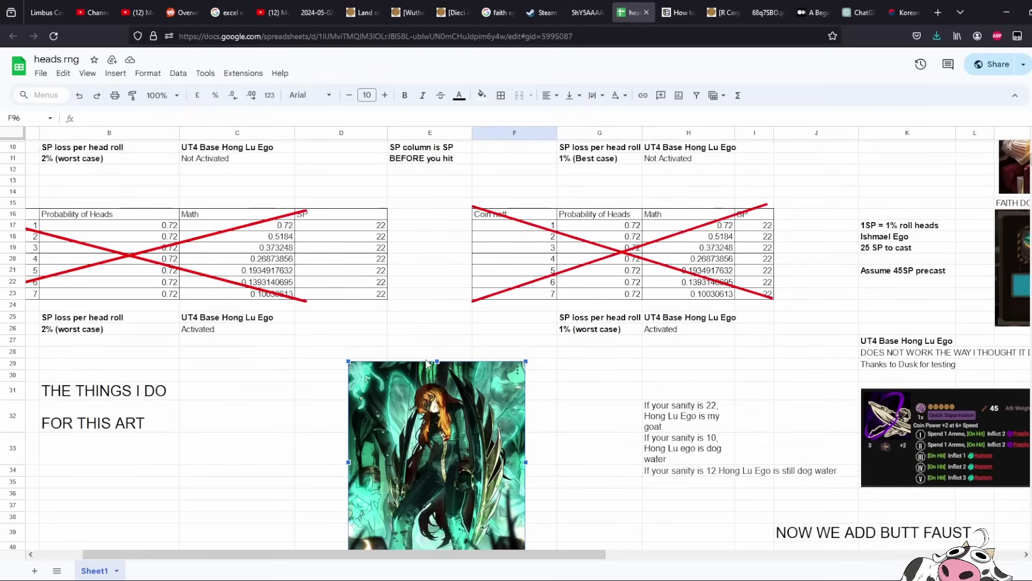
click(431, 305)
click(299, 394)
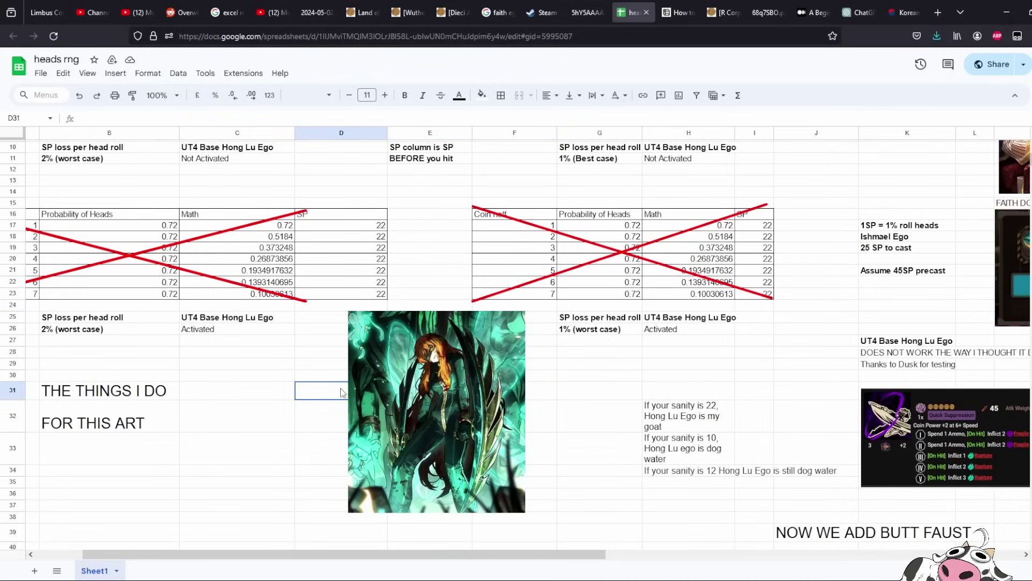
click(282, 378)
click(285, 387)
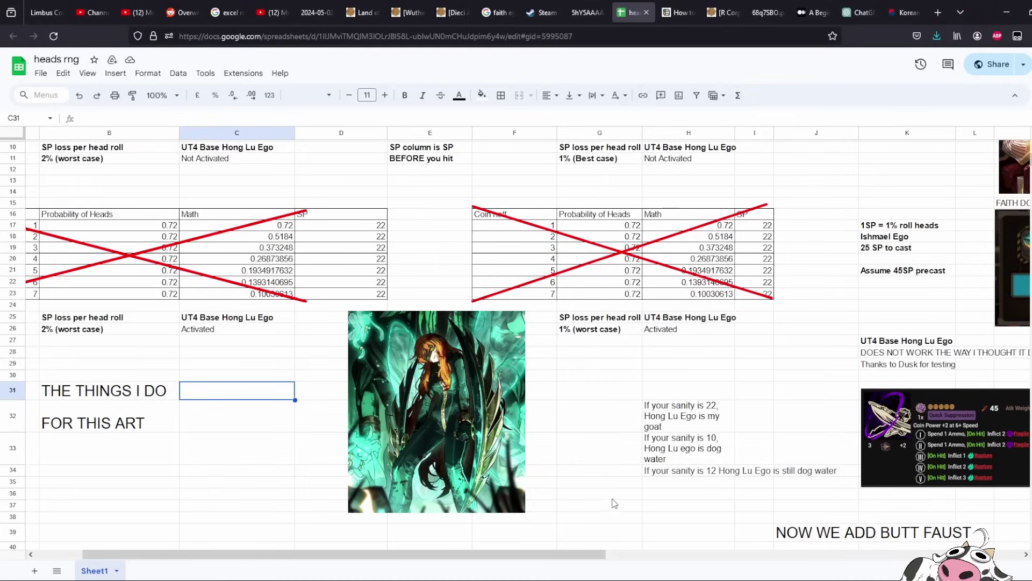
- Recheck the not-activated probability tables, and point out the area around the artwork and the Hong Lu Ego sanity notes
click(600, 415)
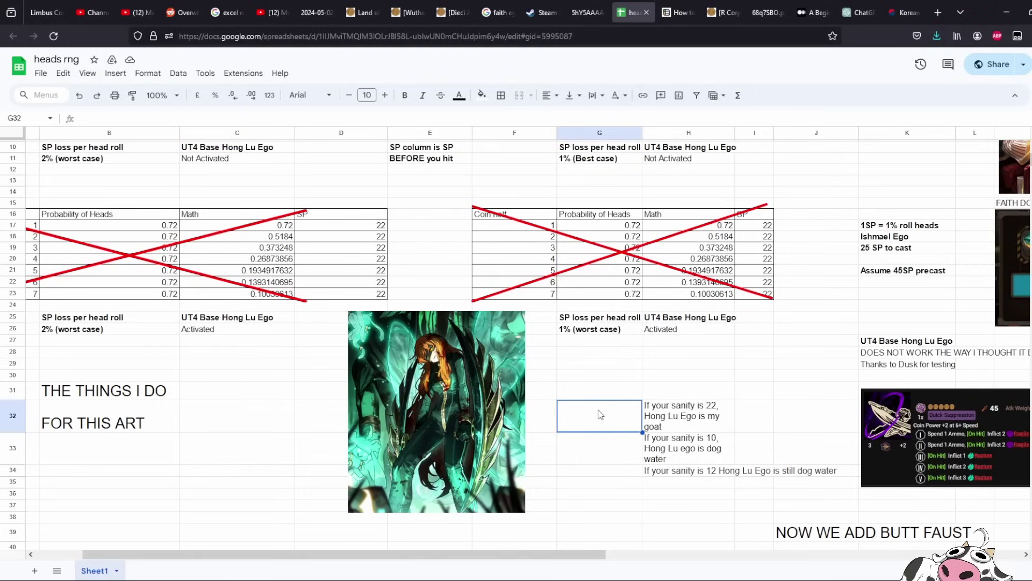
scroll(601, 415, up, 3)
click(616, 466)
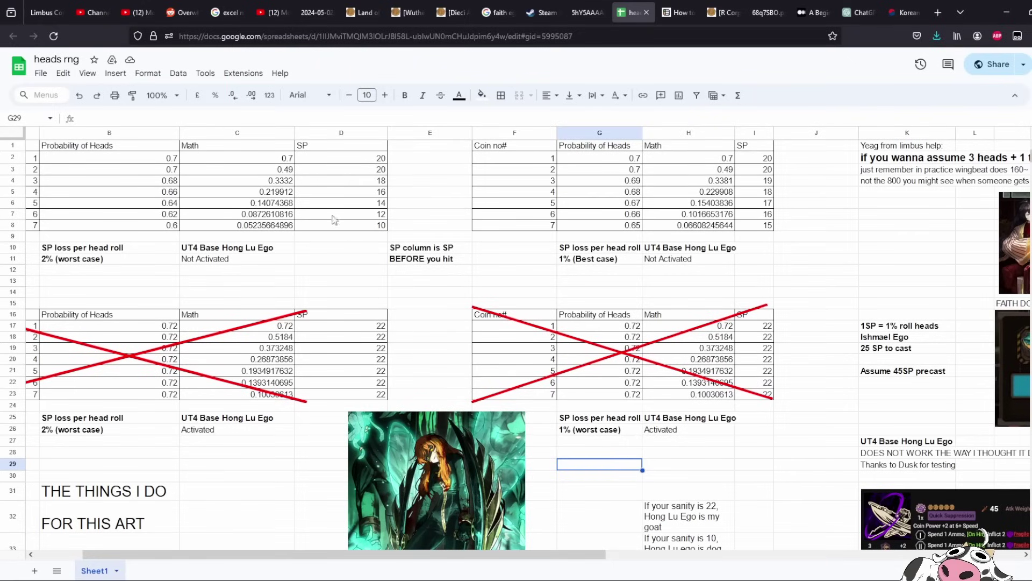
scroll(530, 396, down, 5)
click(567, 406)
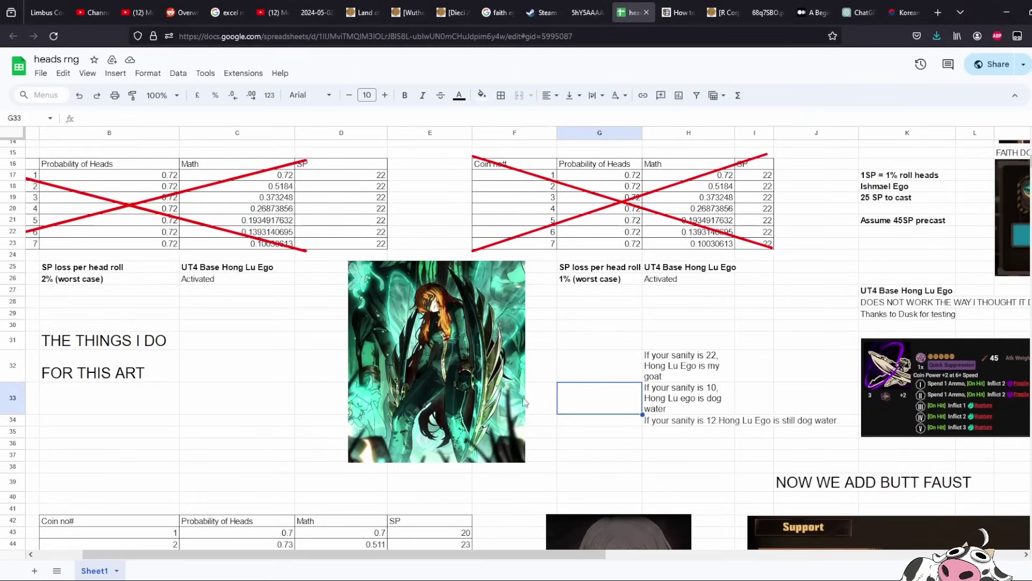
click(413, 392)
click(263, 361)
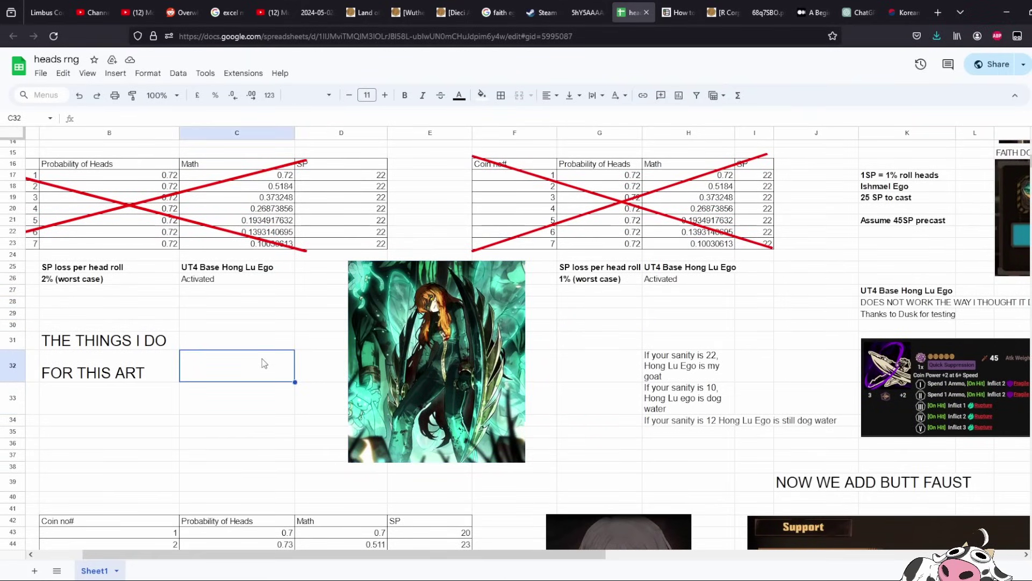
click(560, 346)
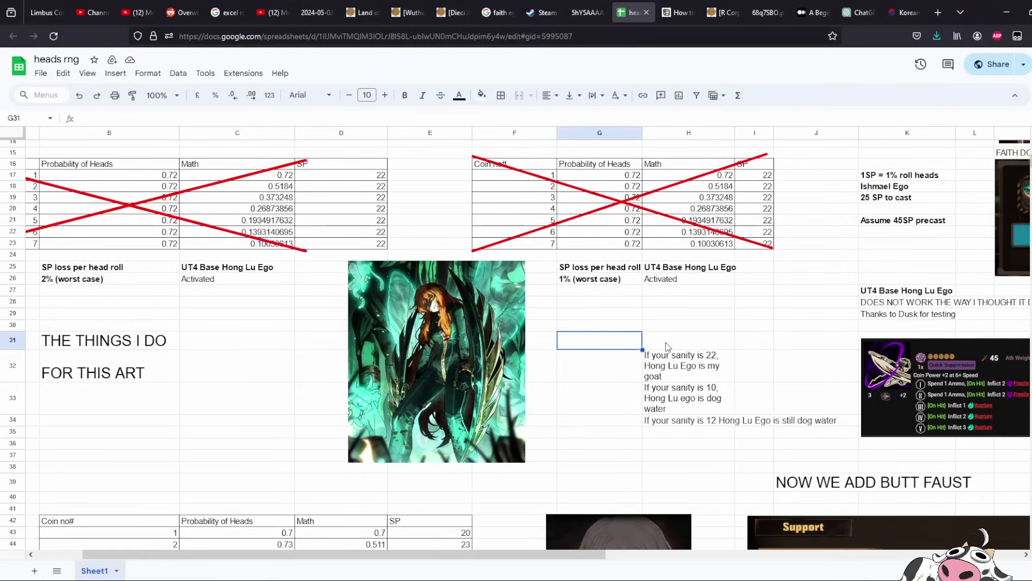